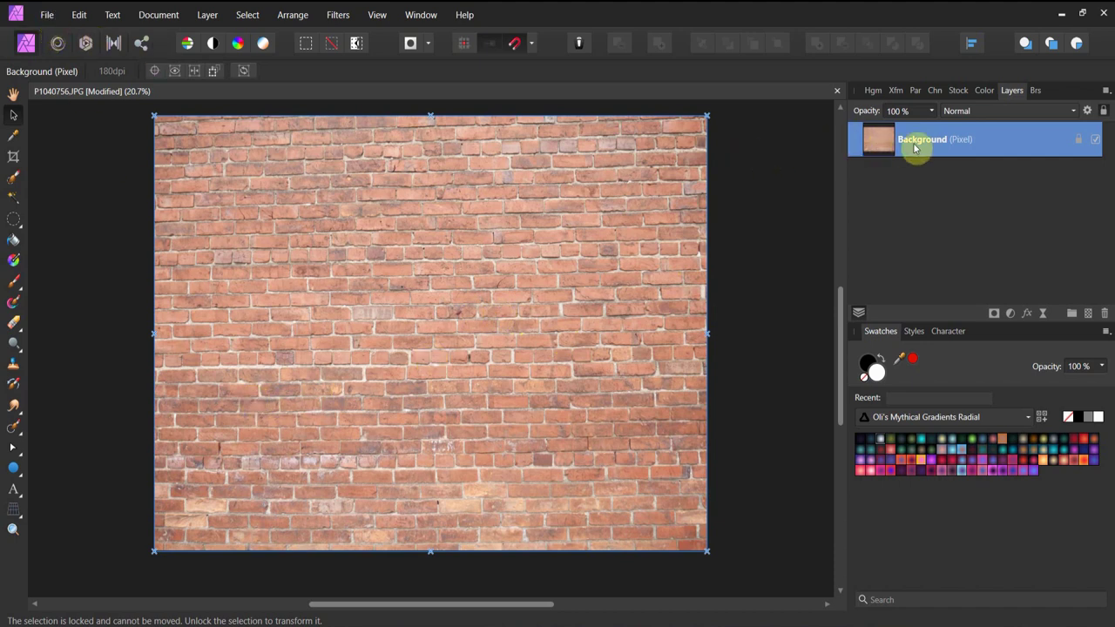
Place the '1280 wide banner' image at the canvas's top-left and stretch it over the whole brick wall.
left_click(46, 15)
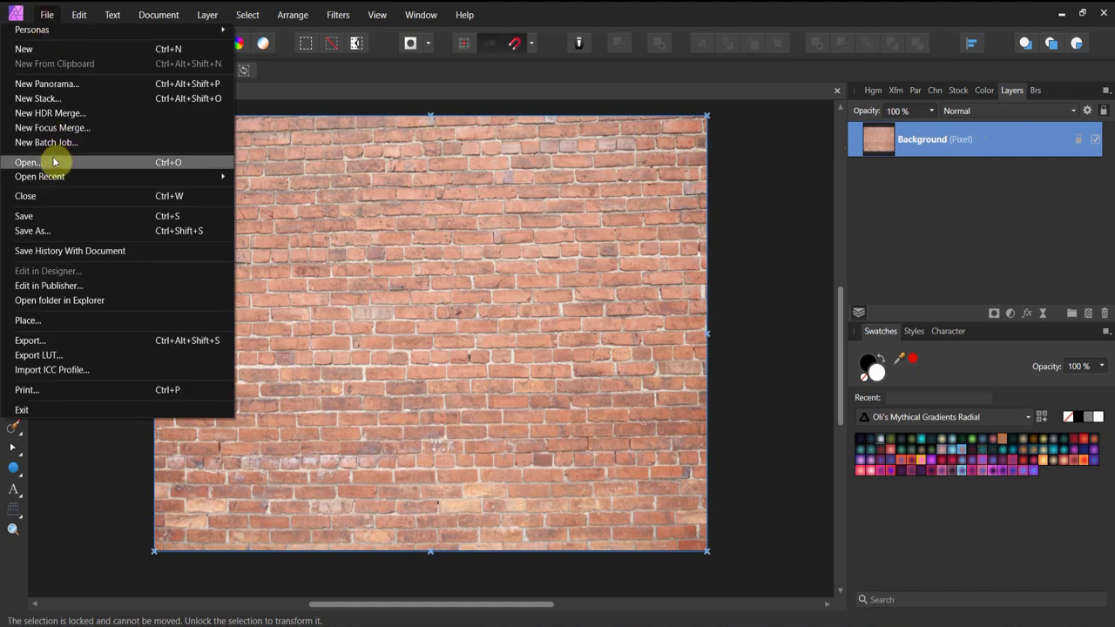
left_click(47, 320)
scroll(344, 383, "down", 10)
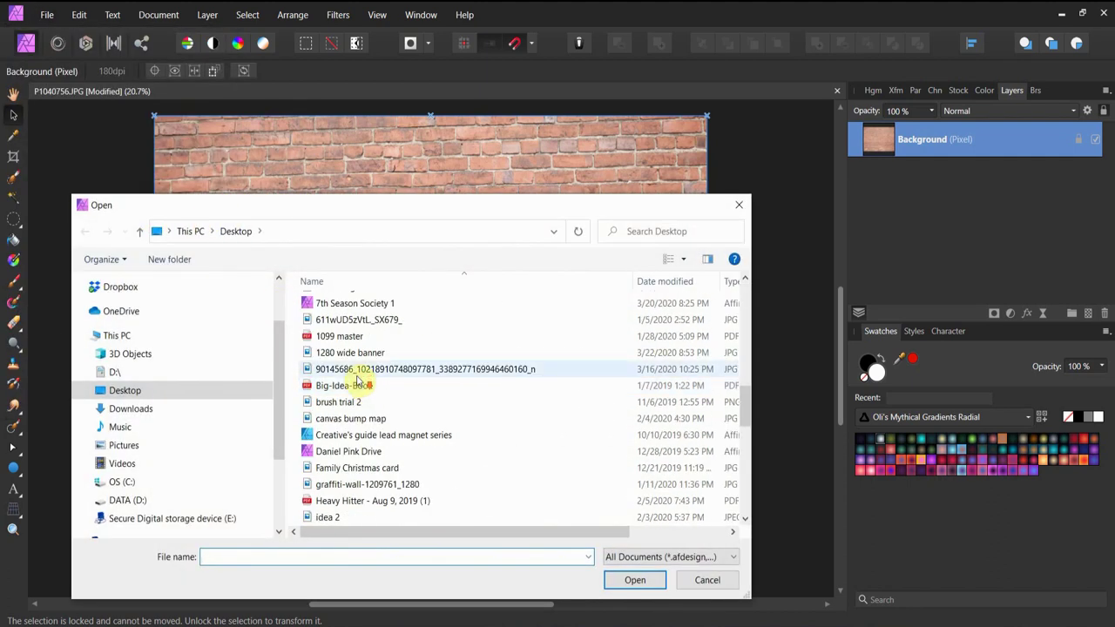
double_click(333, 357)
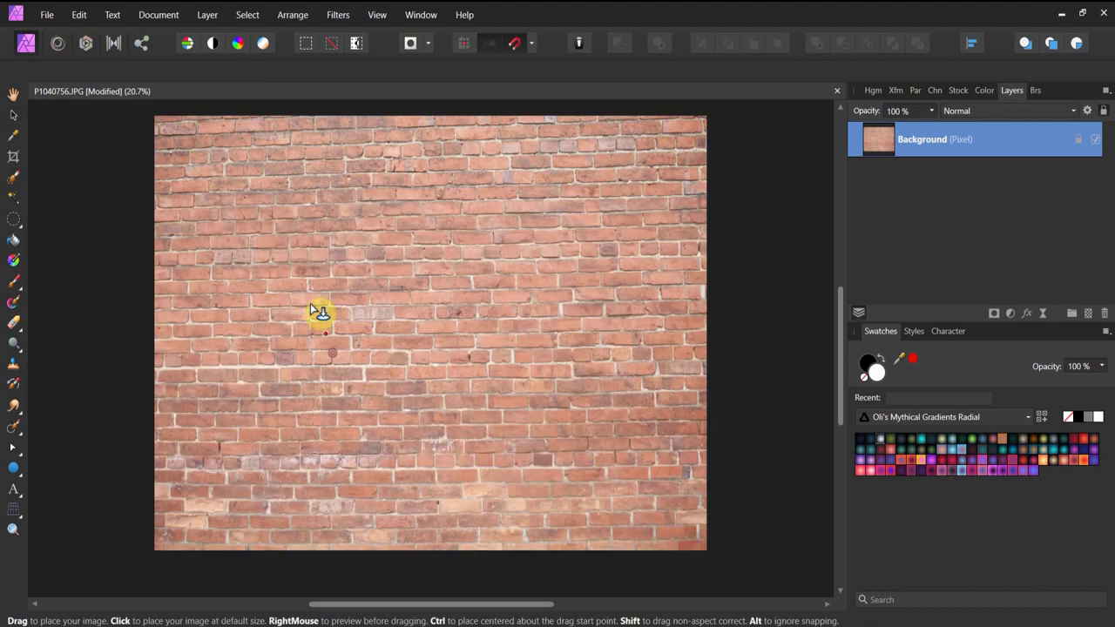
left_click(156, 118)
left_click_drag(352, 390, 639, 607)
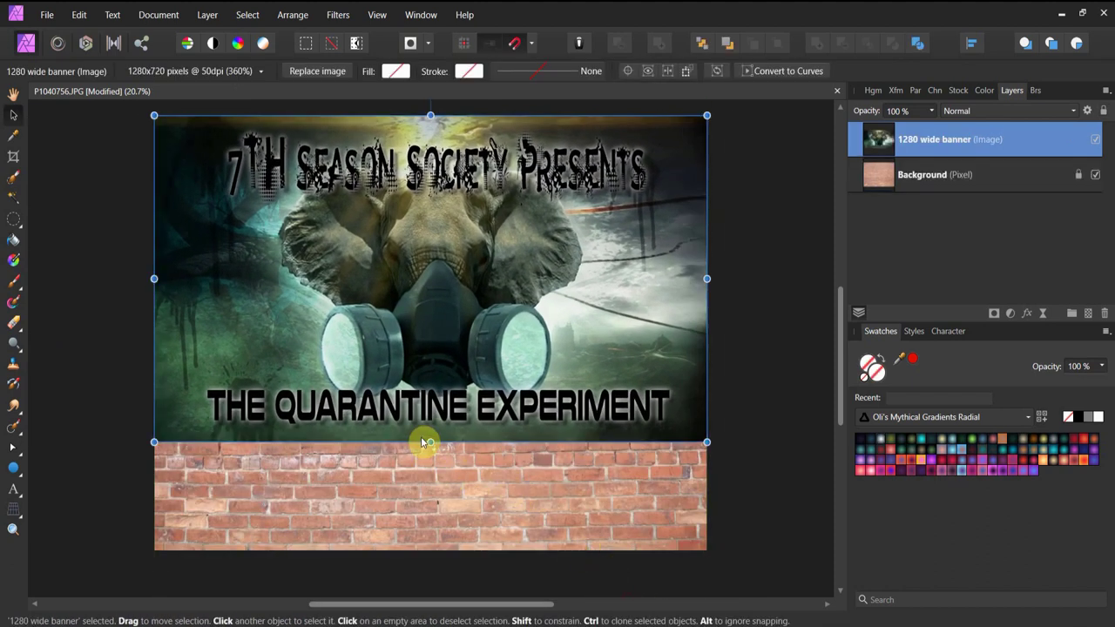
left_click_drag(428, 444, 458, 551)
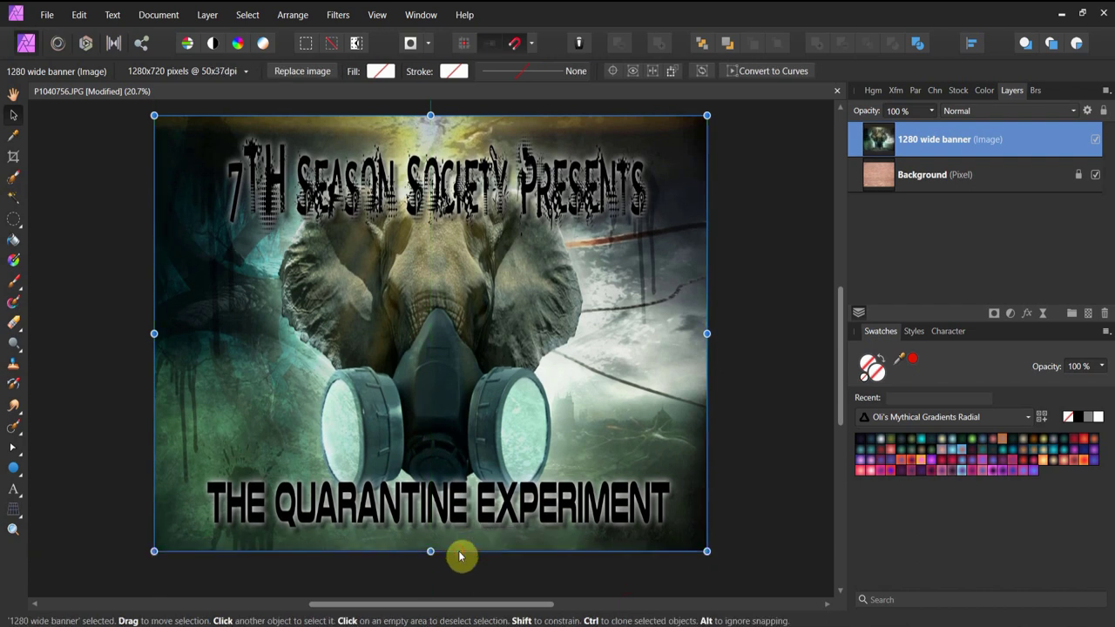
left_click(61, 184)
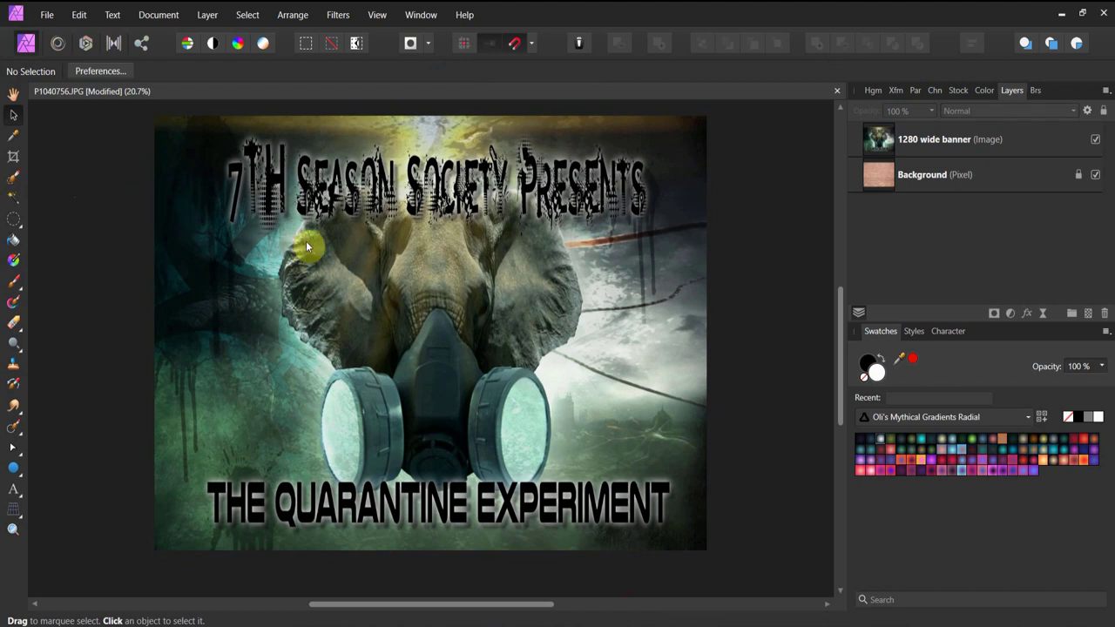
Duplicate the '1280 wide banner' layer.
left_click(878, 146)
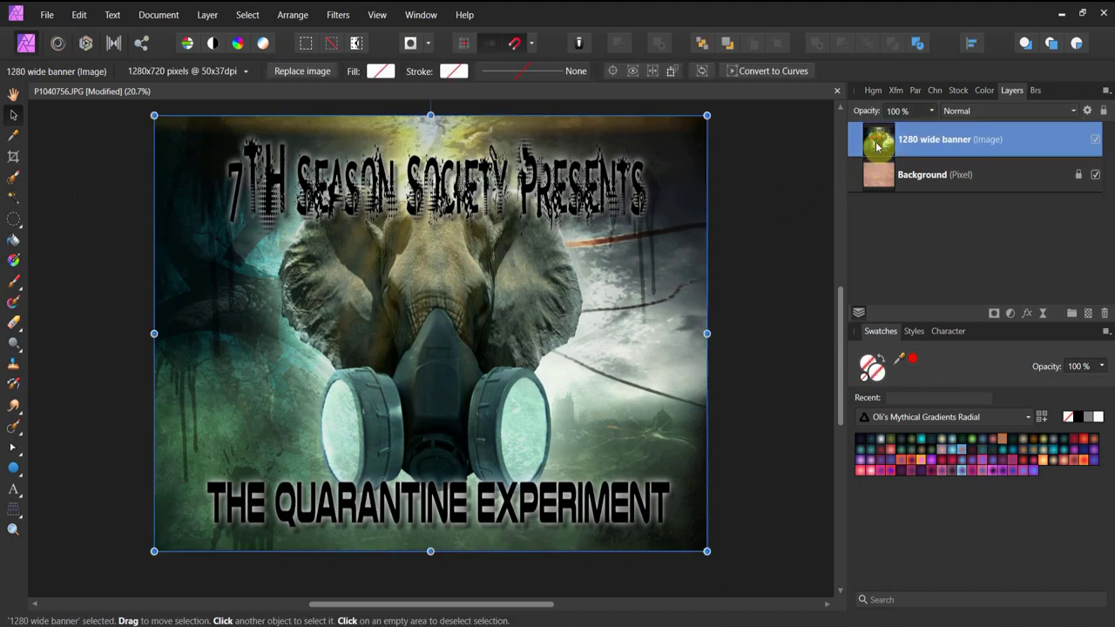
right_click(882, 156)
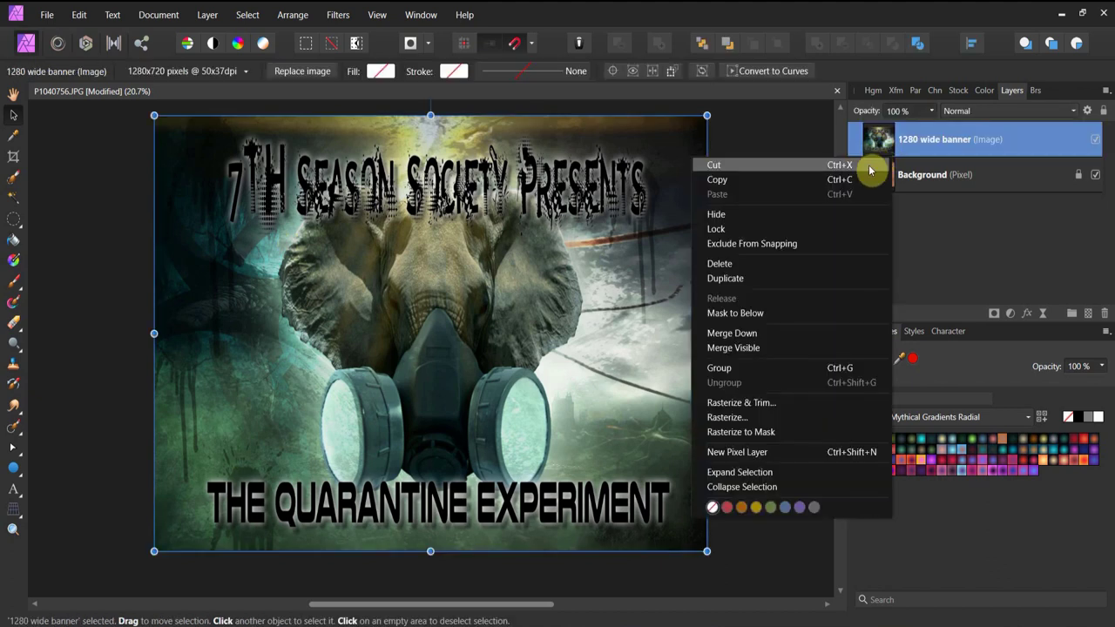
left_click(820, 278)
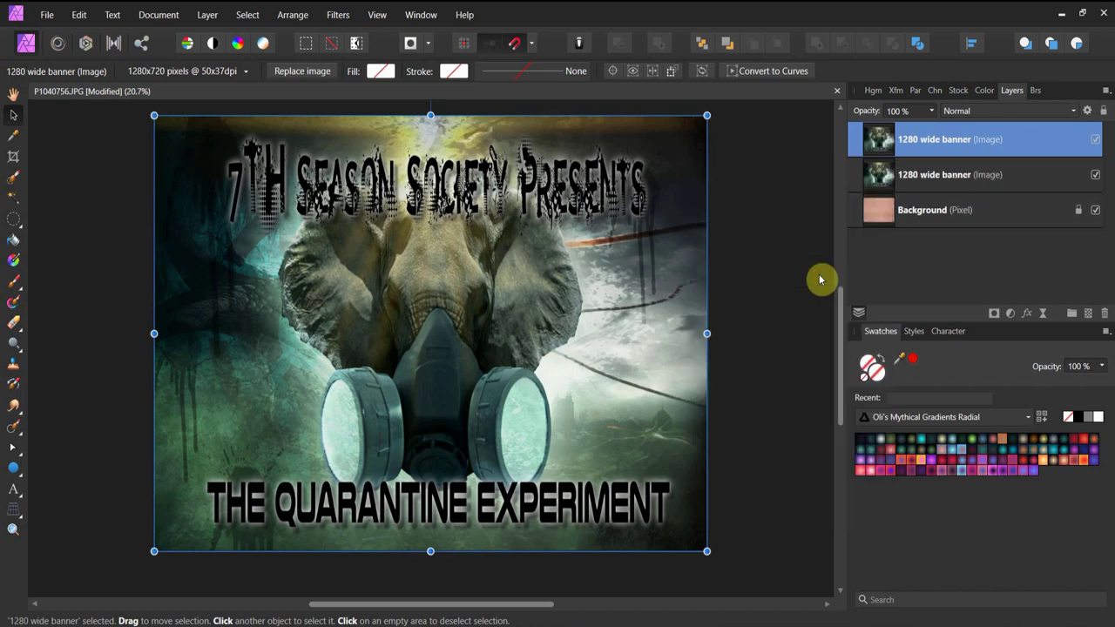
Rasterize both banner copies into pixel layers.
right_click(917, 133)
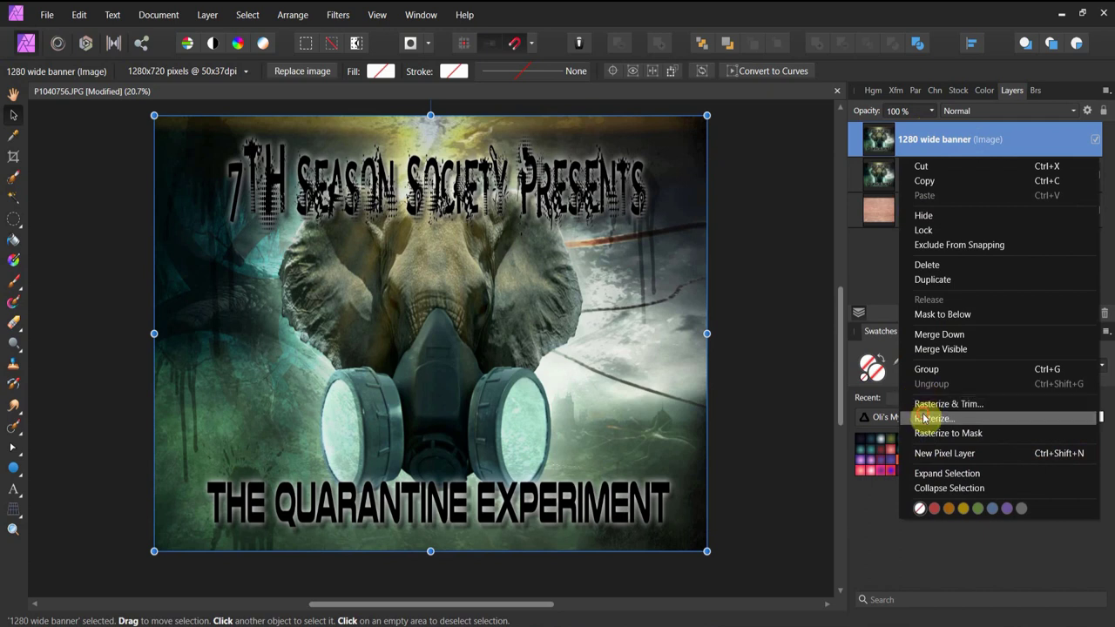
left_click(922, 418)
right_click(911, 174)
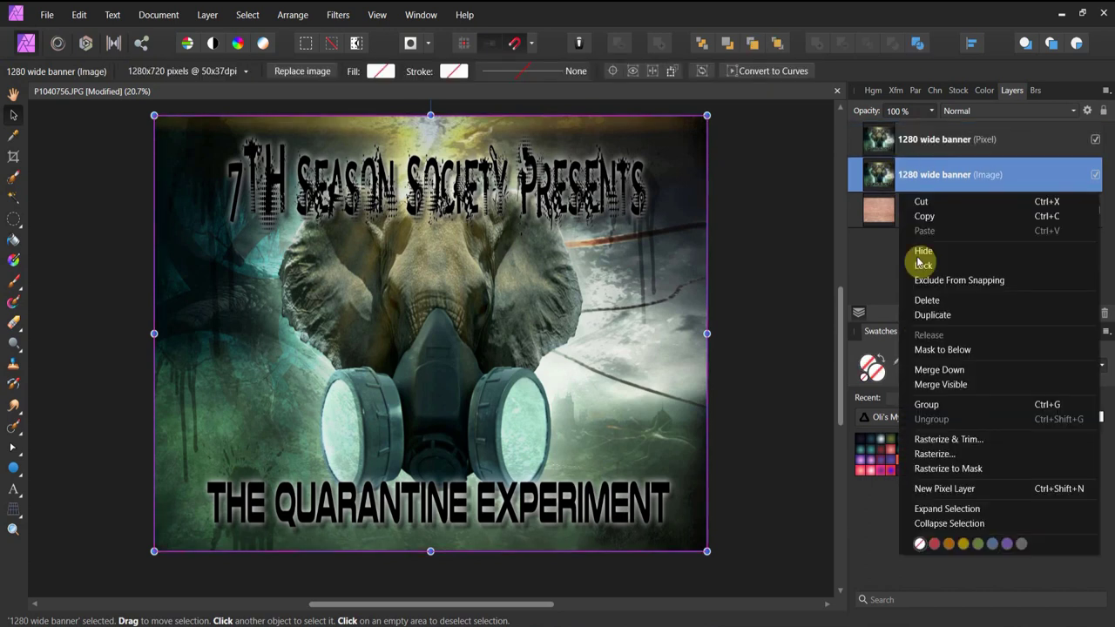
left_click(934, 453)
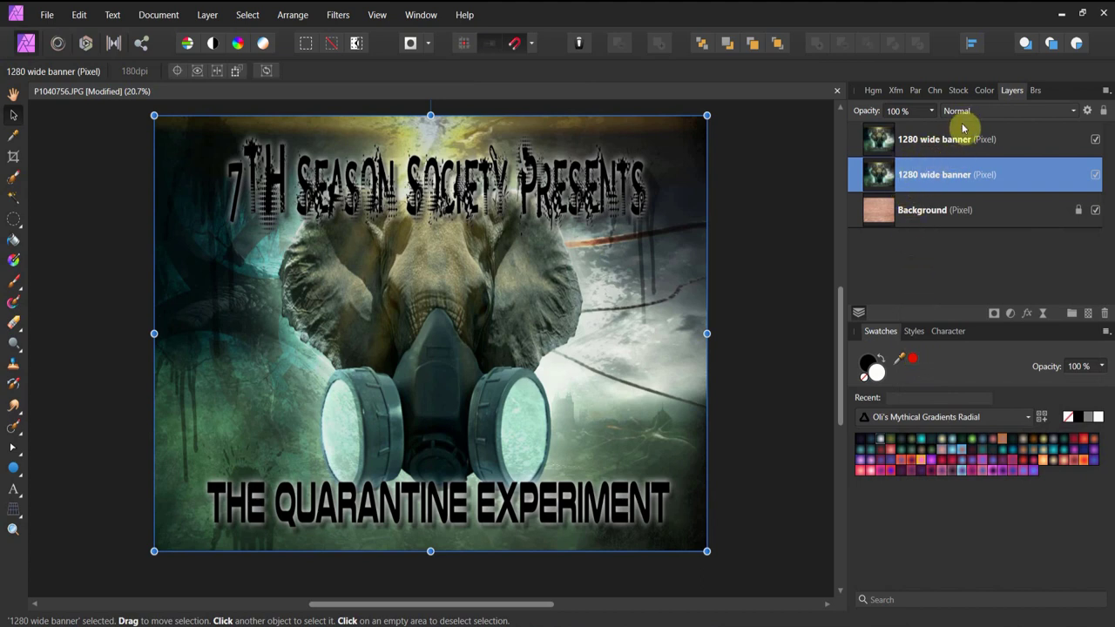
Blend the lower banner copy in Soft Light and the top copy in Multiply at 50% opacity.
left_click(1070, 111)
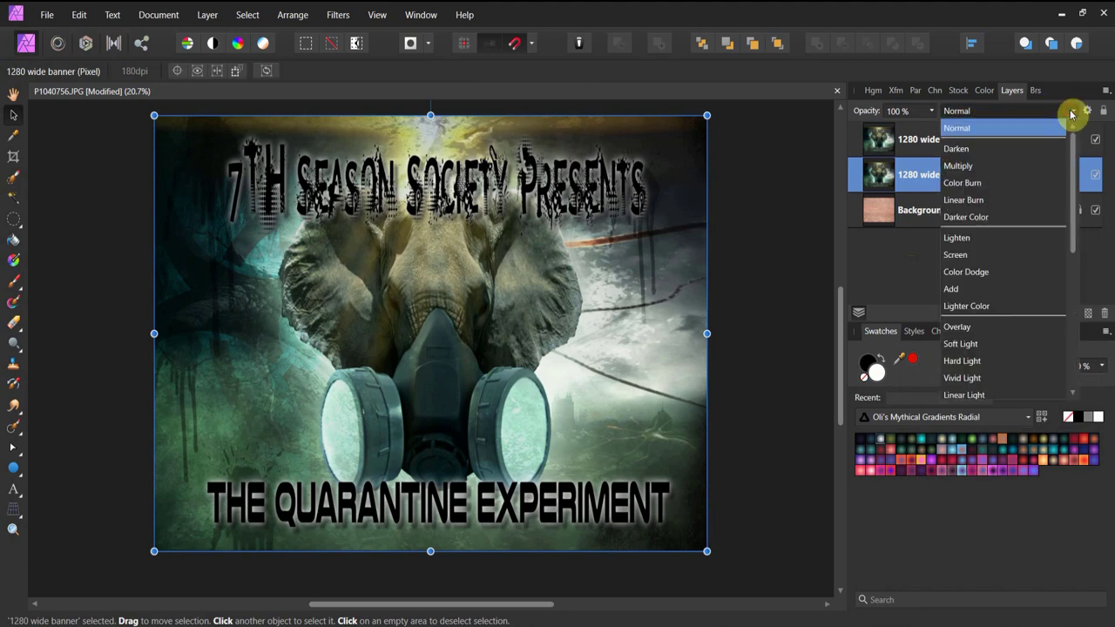
left_click(1003, 343)
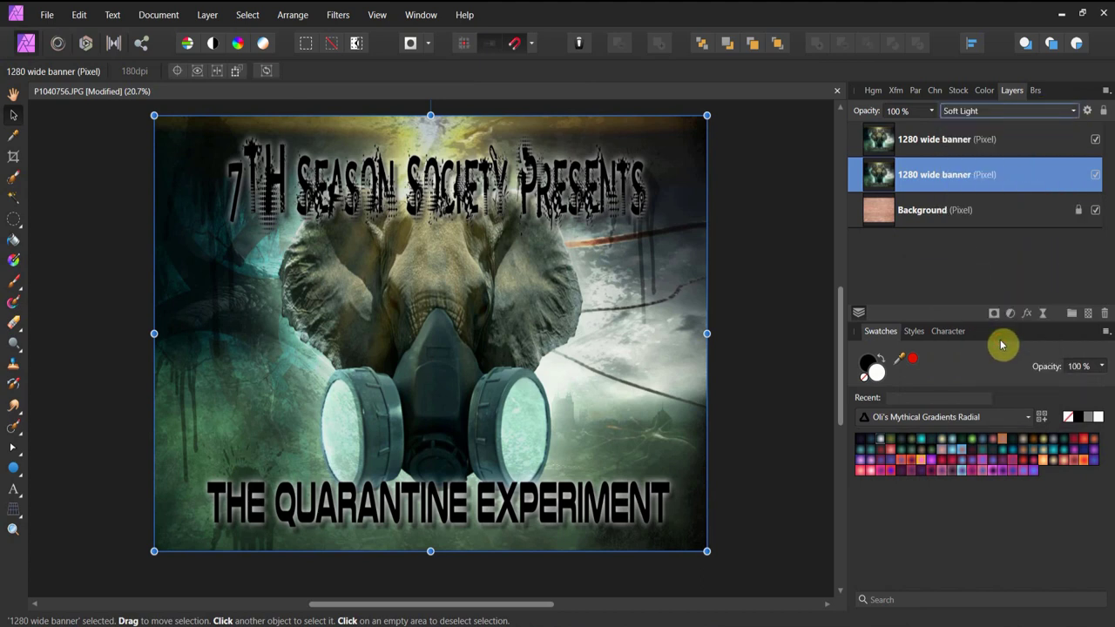
left_click(961, 140)
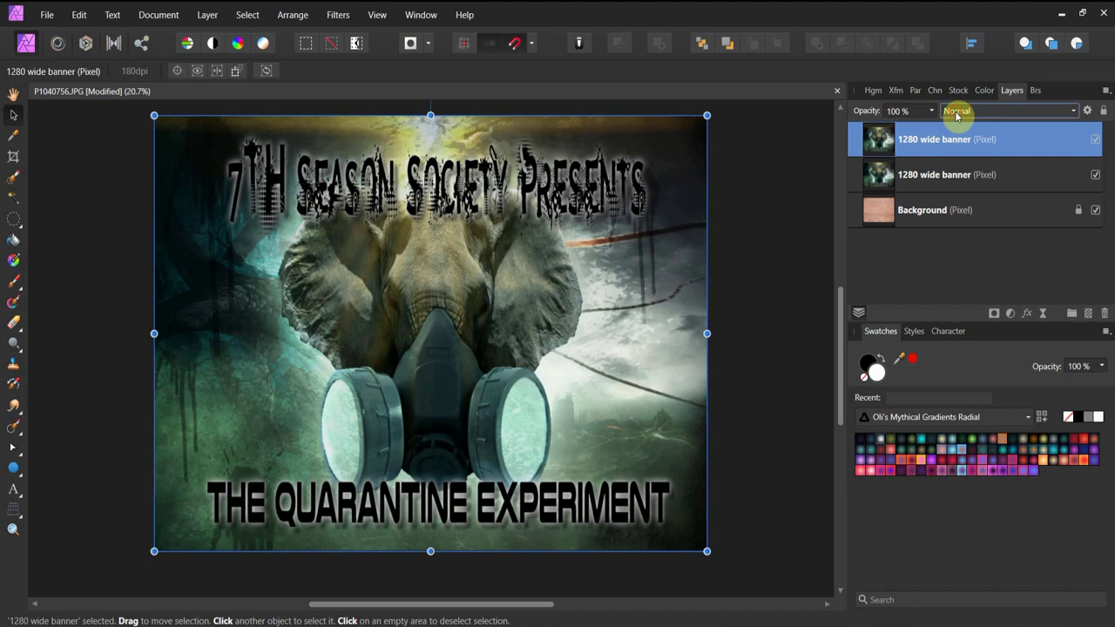
left_click(1077, 111)
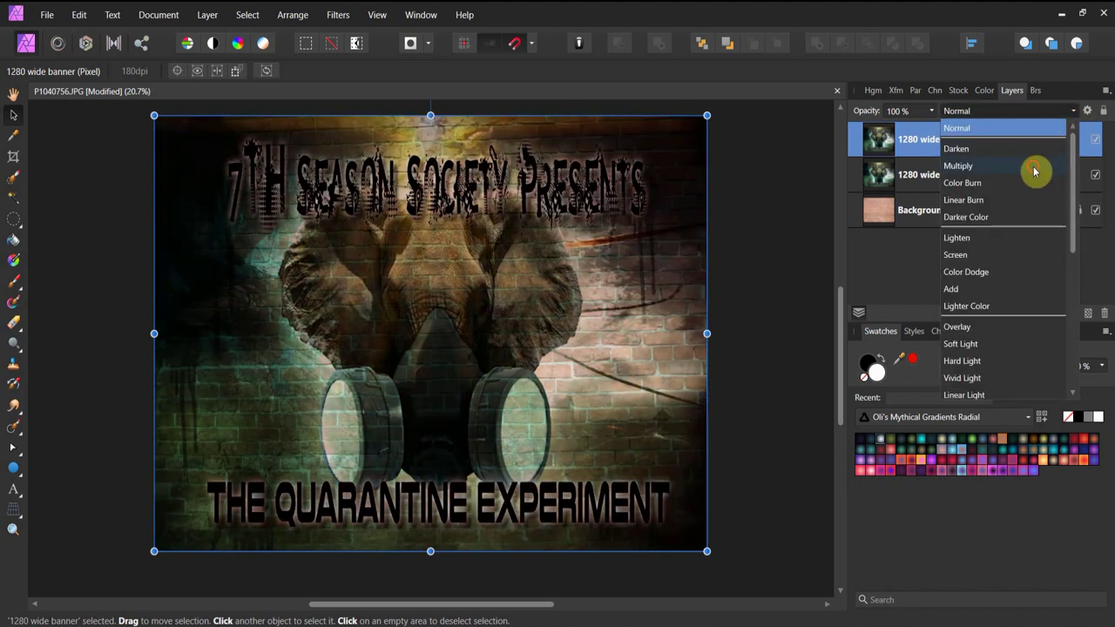
left_click(1034, 170)
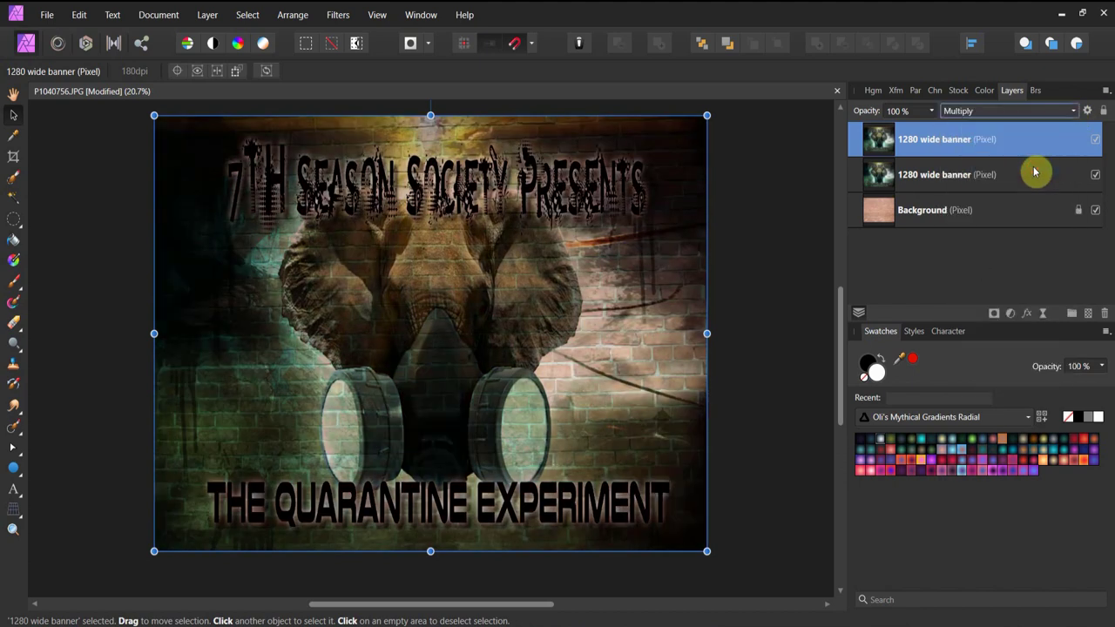
left_click(931, 111)
left_click_drag(931, 120, 886, 138)
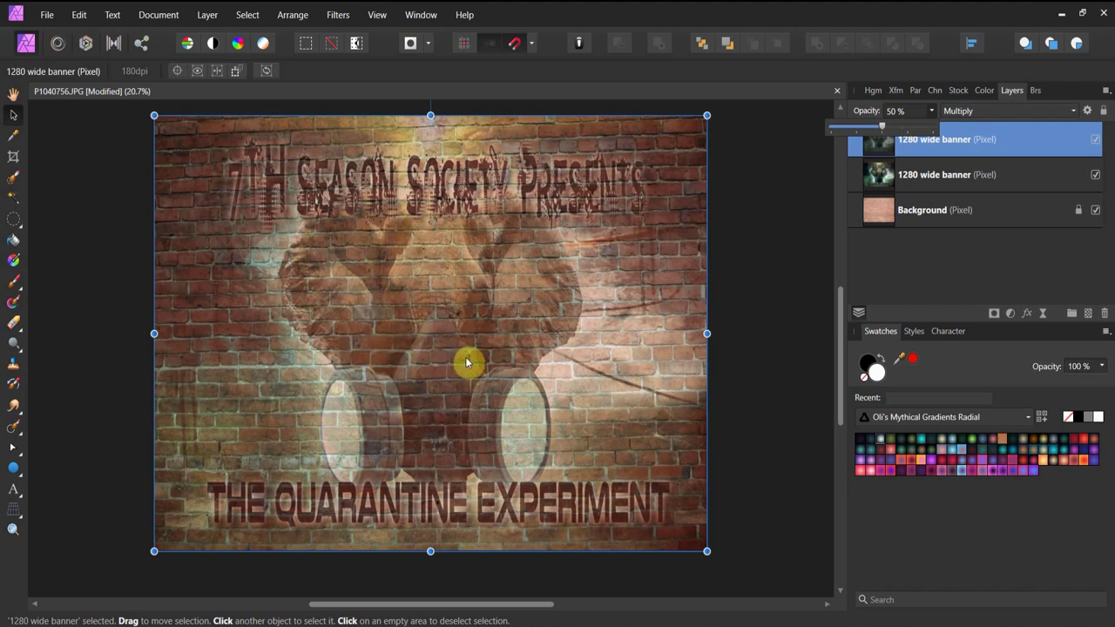
Duplicate the brick Background to the top of the stack, hide it, and unlock the original Background.
left_click(876, 220)
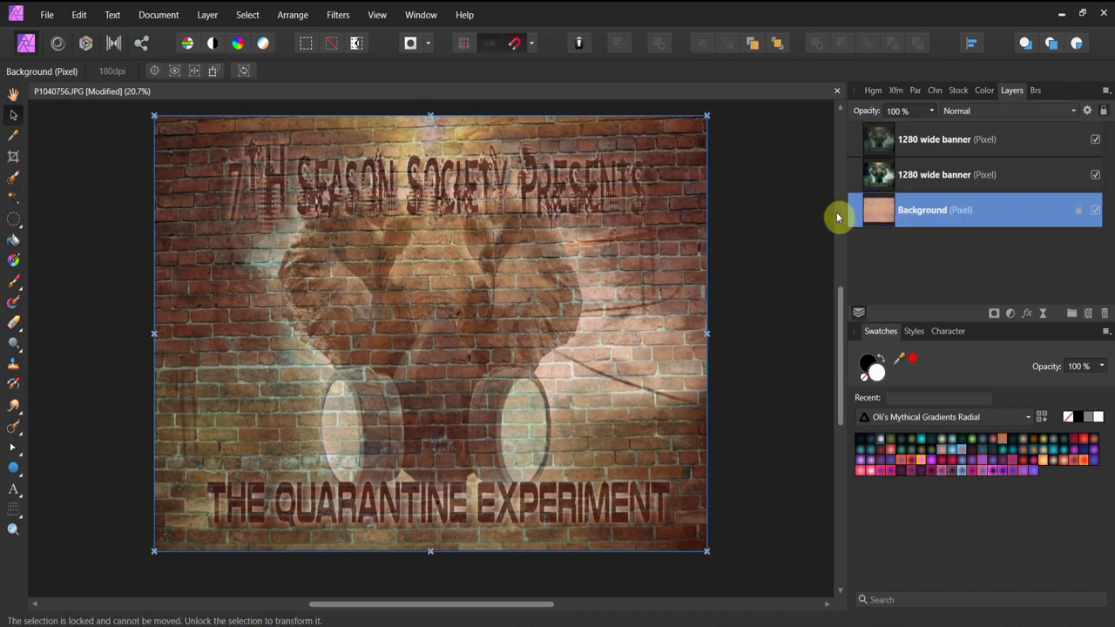
right_click(879, 219)
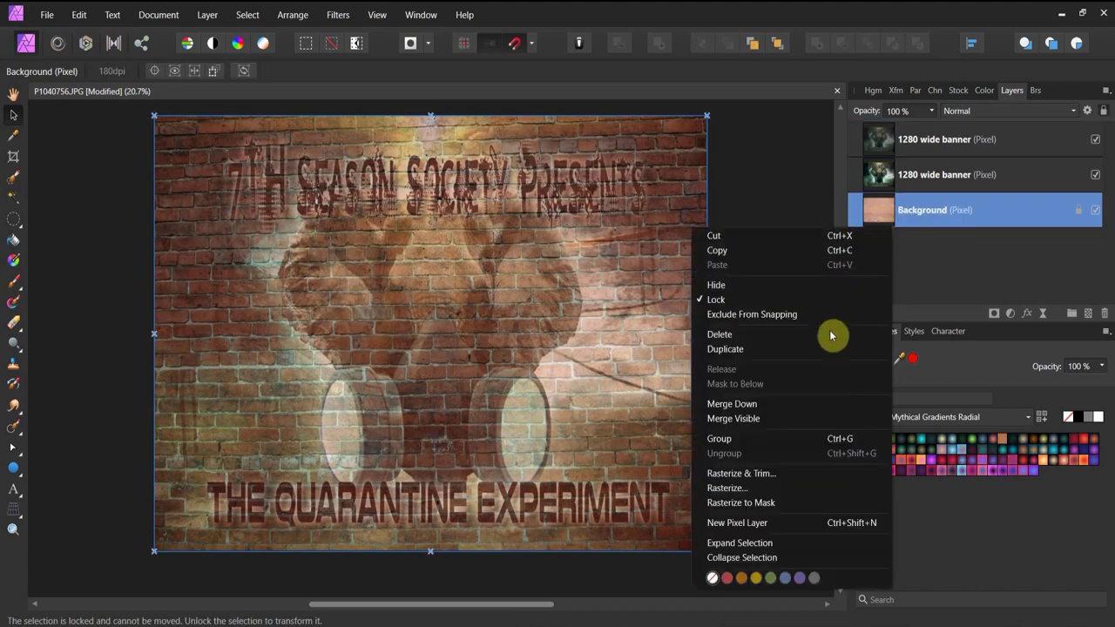
left_click(828, 350)
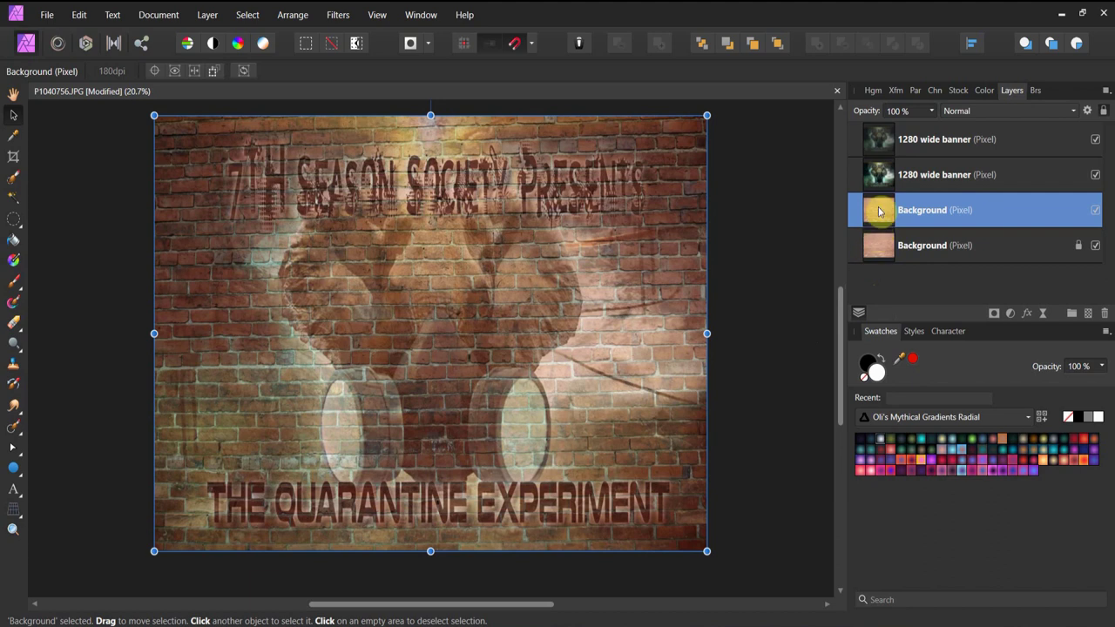
left_click_drag(879, 210, 882, 132)
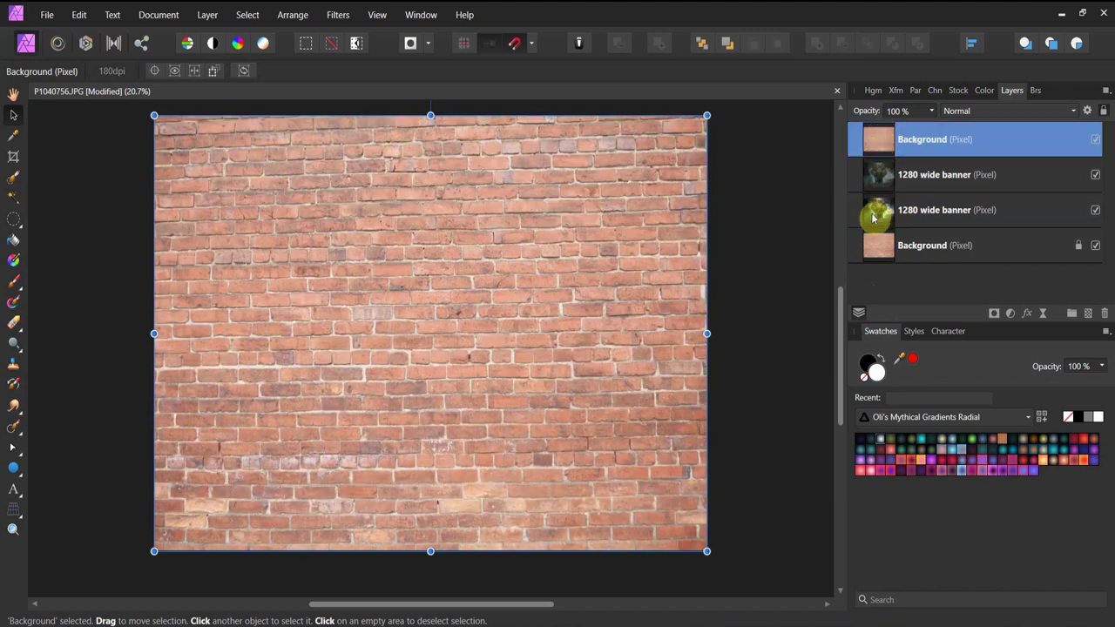
left_click(1095, 140)
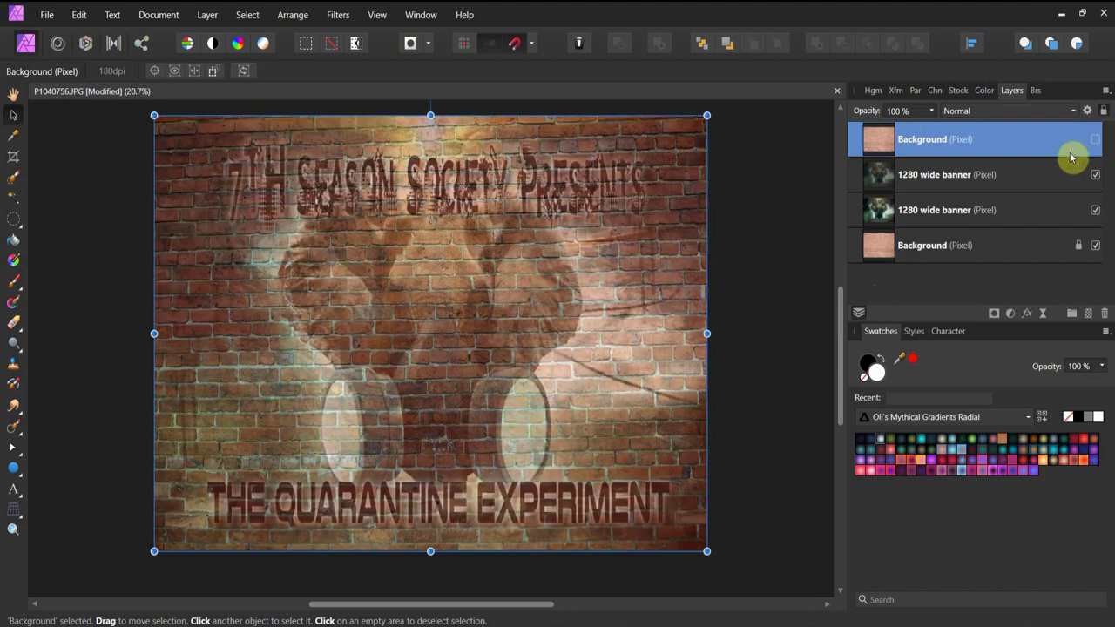
left_click(902, 250)
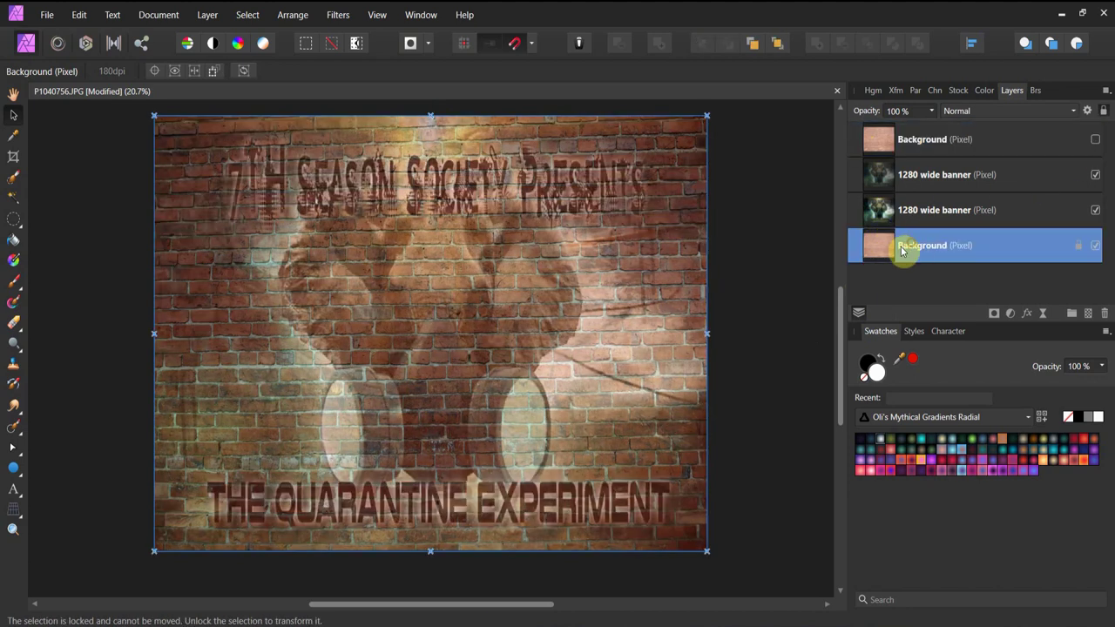
left_click(1077, 249)
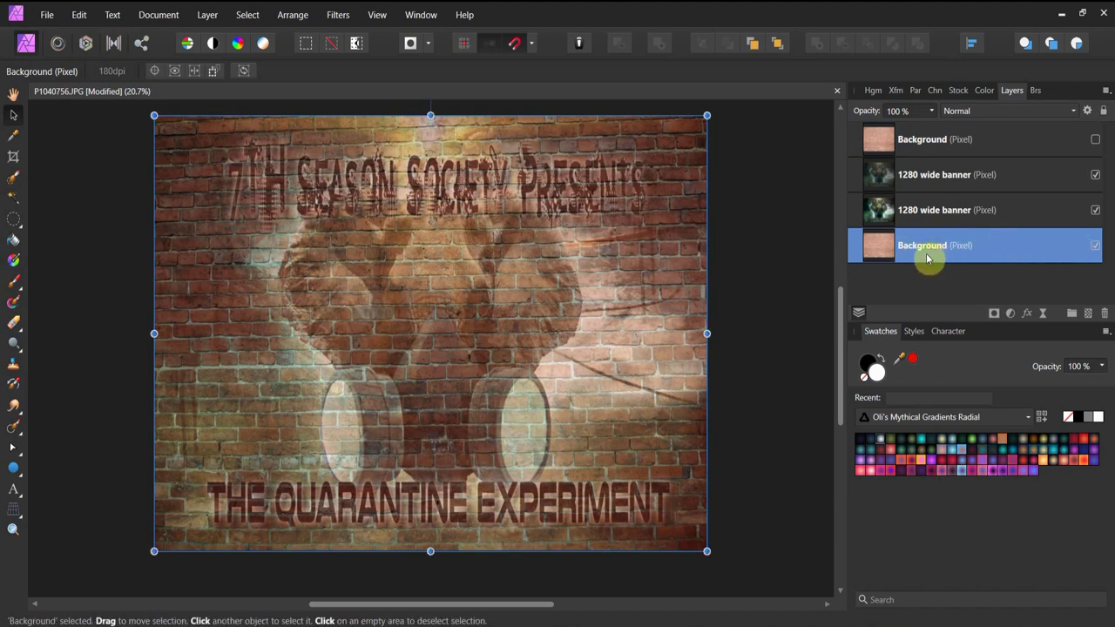
Nest a Levels adjustment in the original brick Background with black level 23% and white level 88%.
left_click(1012, 313)
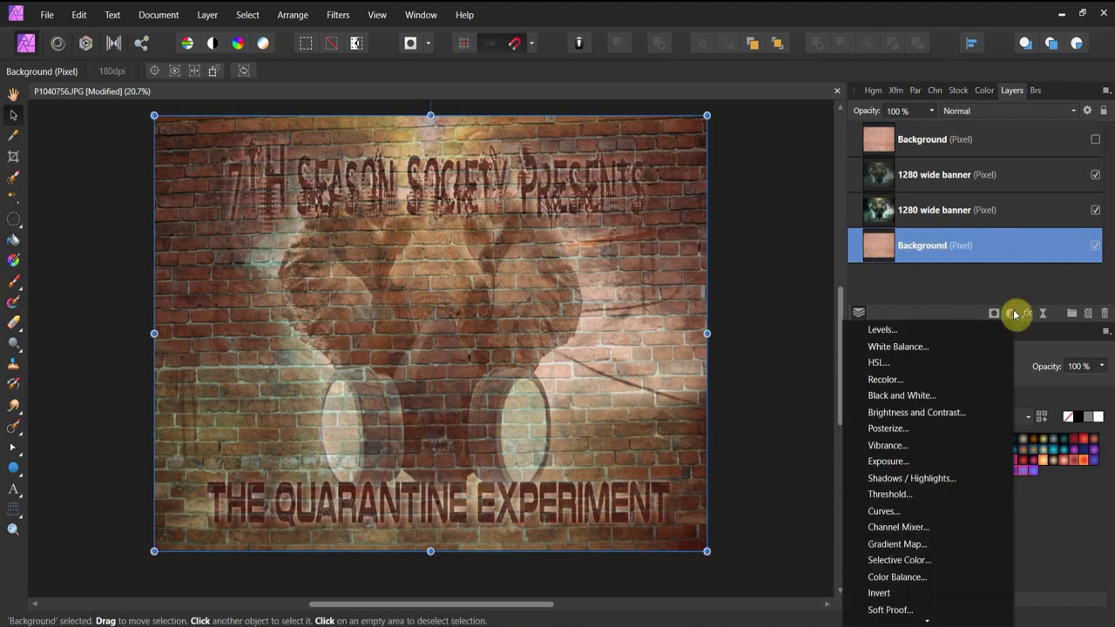
left_click(954, 329)
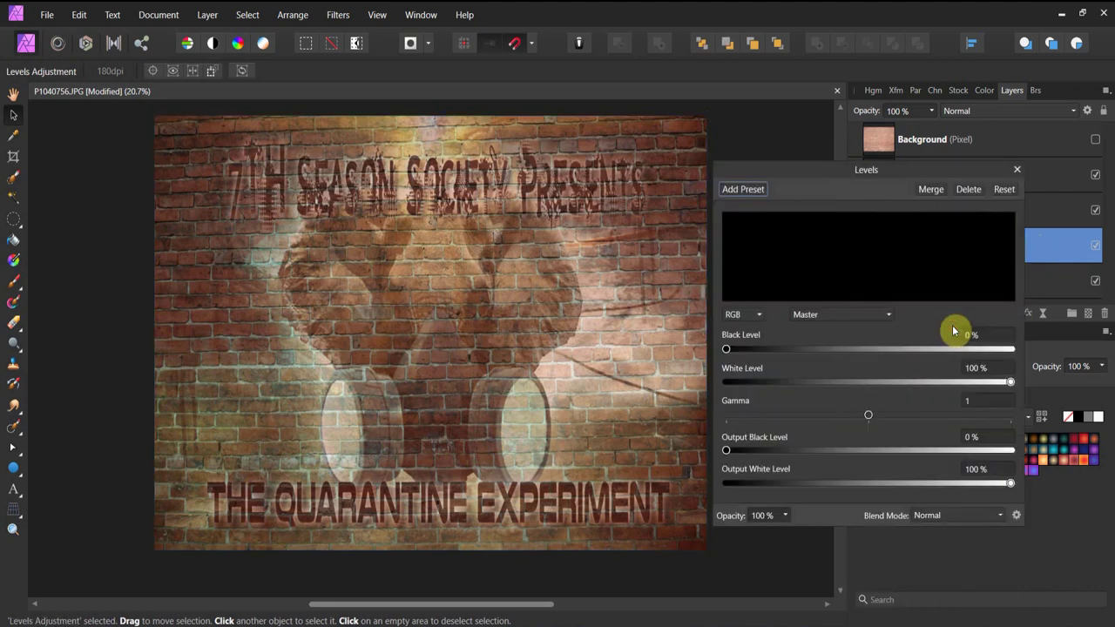
left_click_drag(915, 162, 698, 149)
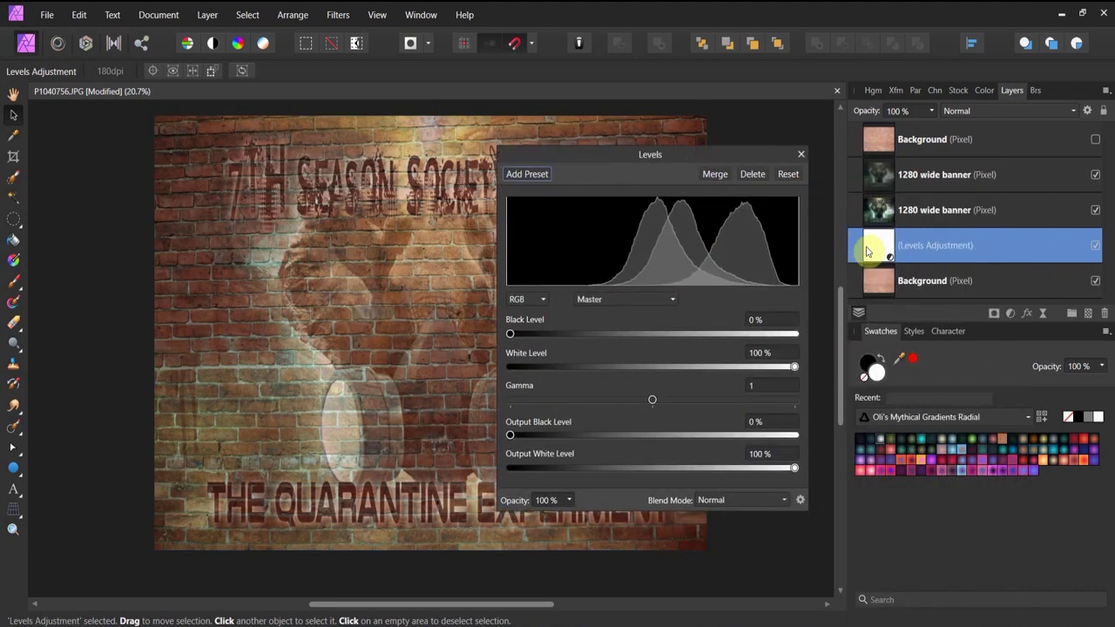
left_click_drag(877, 250, 903, 290)
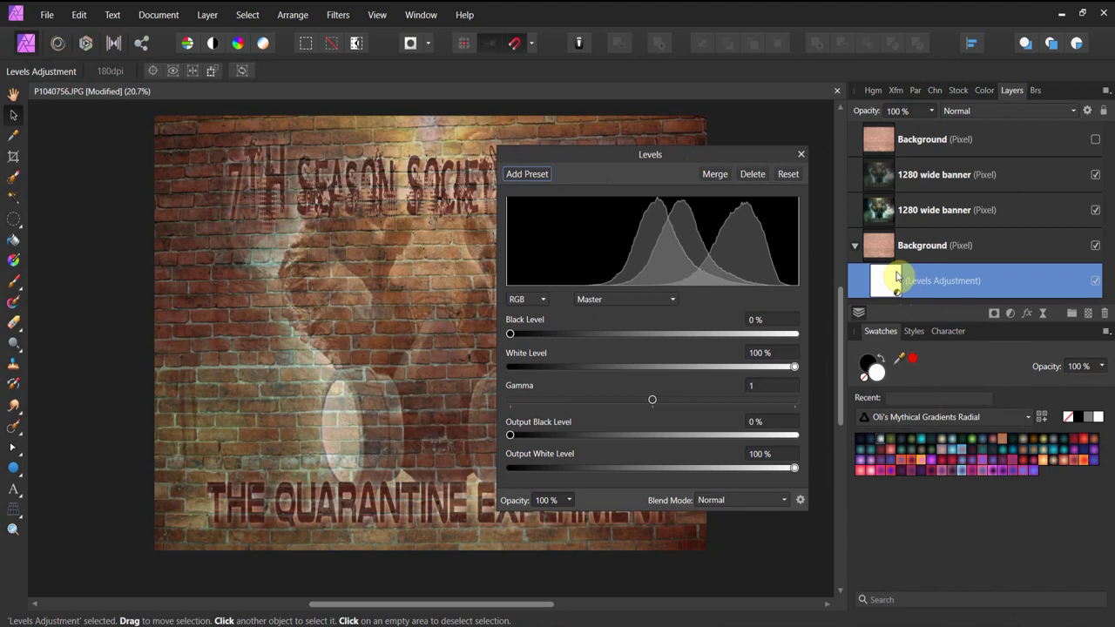
left_click_drag(752, 154, 1036, 138)
left_click_drag(795, 319, 828, 318)
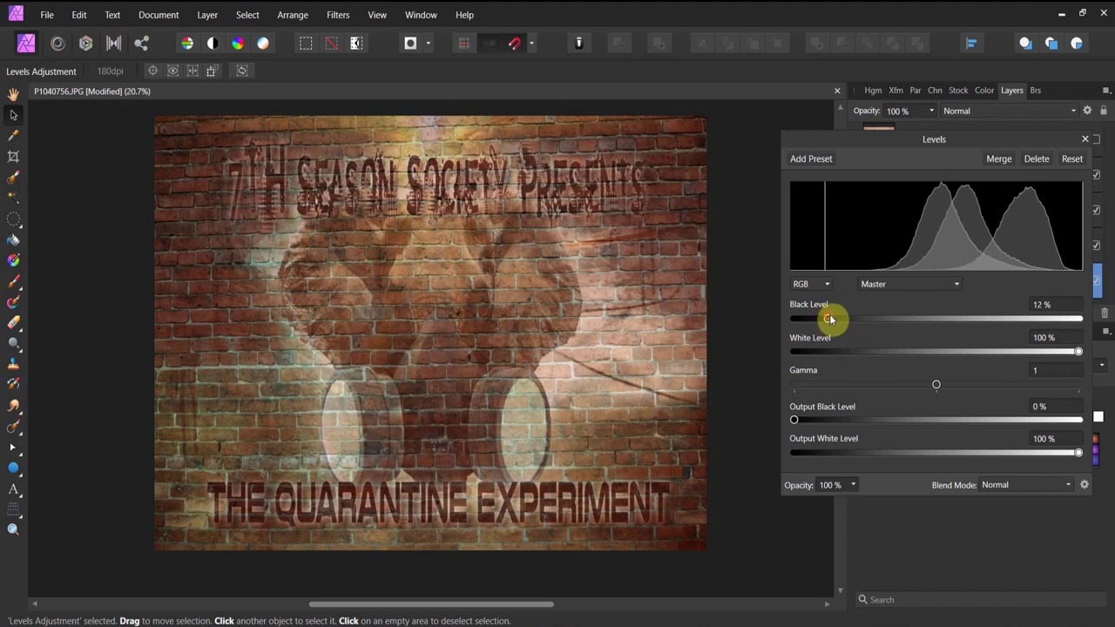
left_click_drag(1077, 350, 1045, 351)
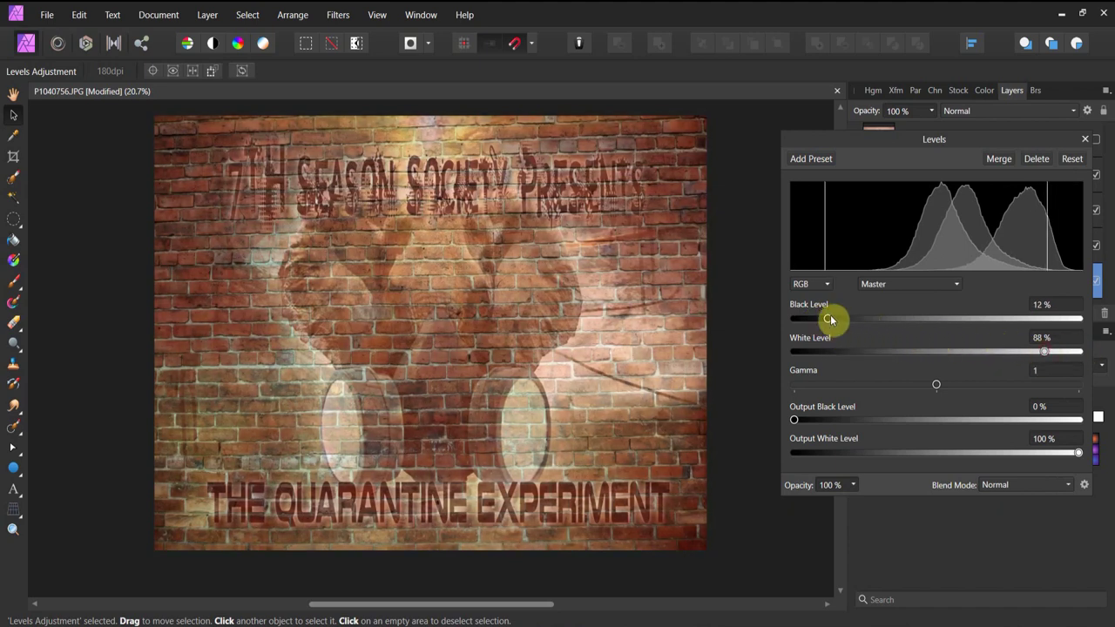
left_click_drag(832, 318, 859, 321)
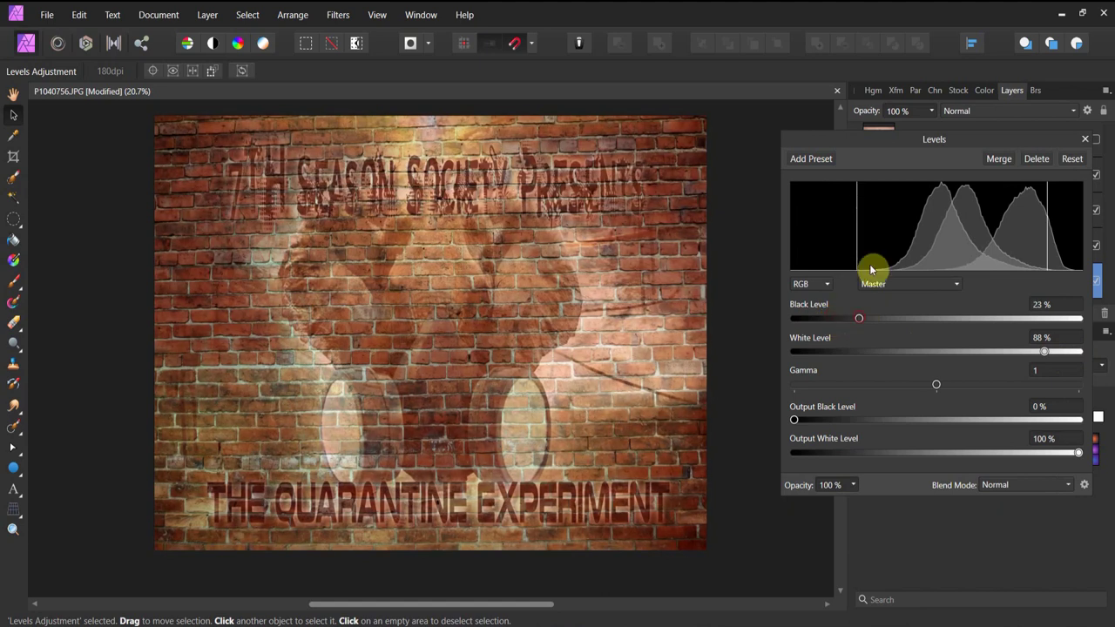
left_click(1084, 139)
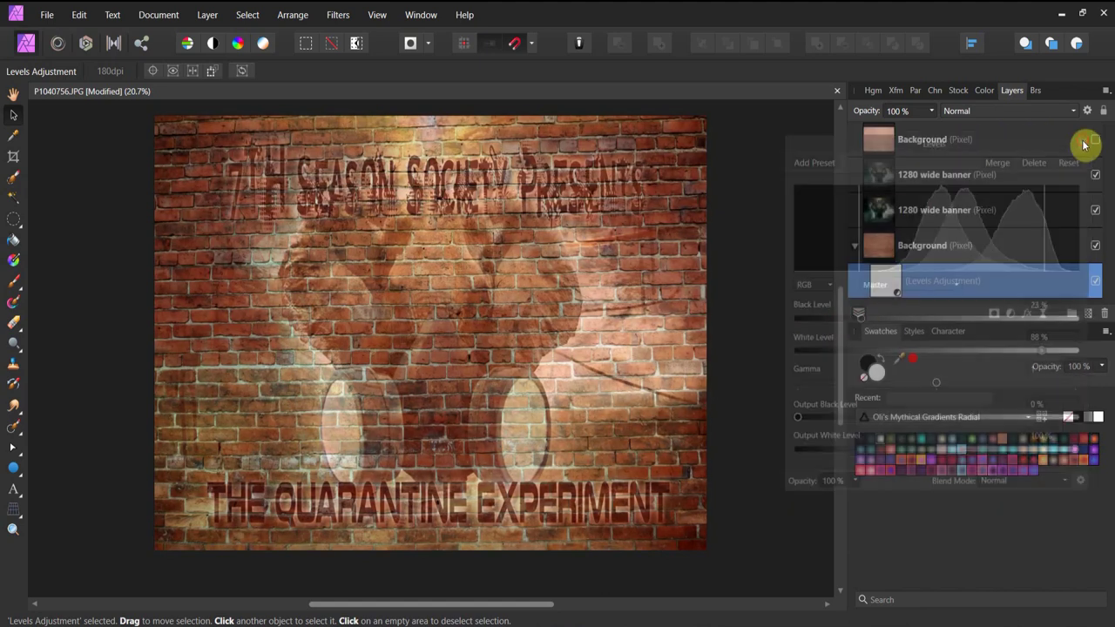
Try 75% opacity on the top banner, return it to 50%, and make the upper brick copy visible.
left_click(952, 179)
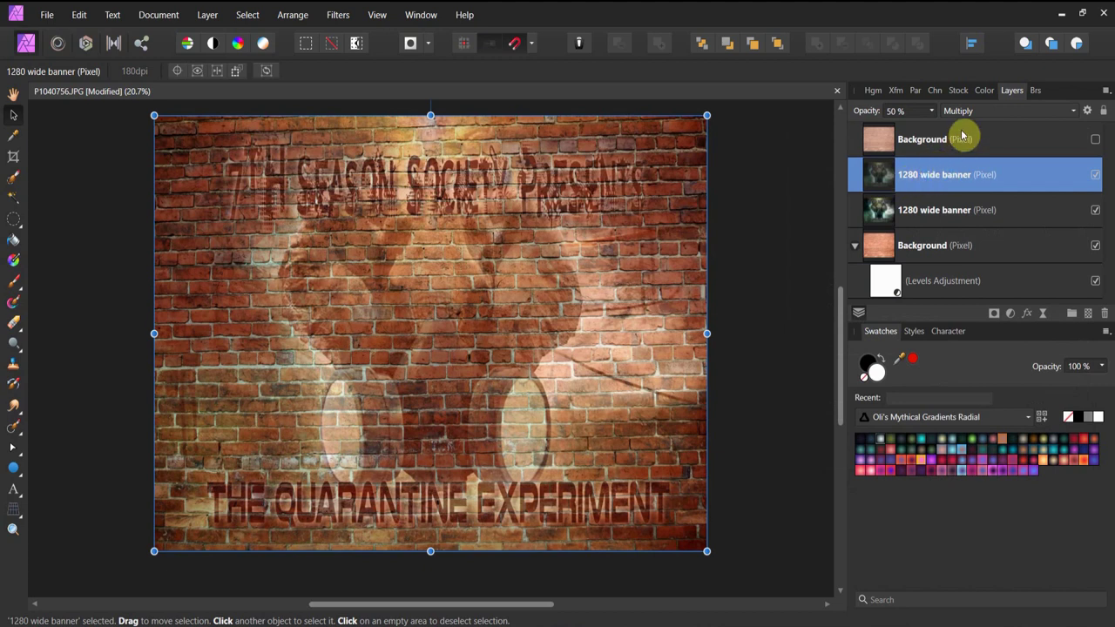
left_click(931, 111)
left_click_drag(934, 131, 968, 135)
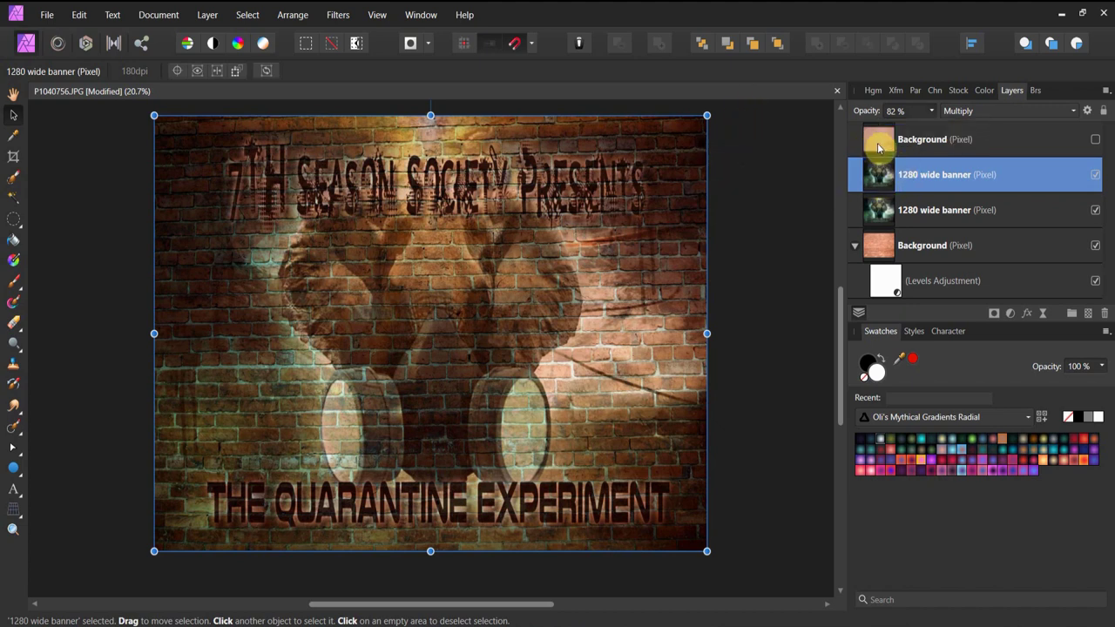
left_click(933, 111)
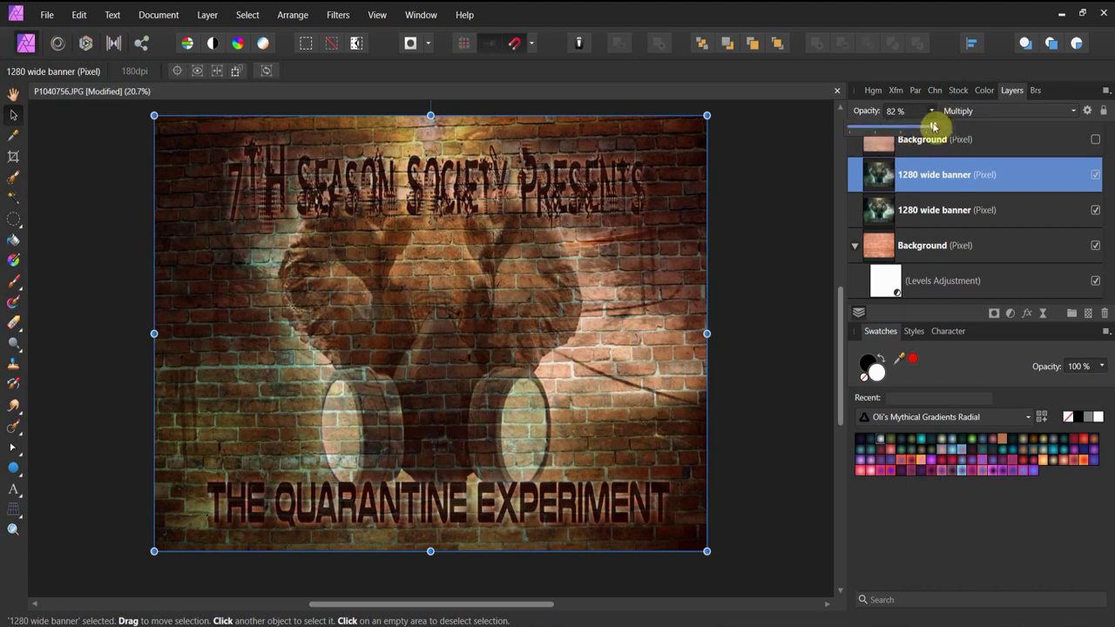
left_click_drag(931, 127, 902, 128)
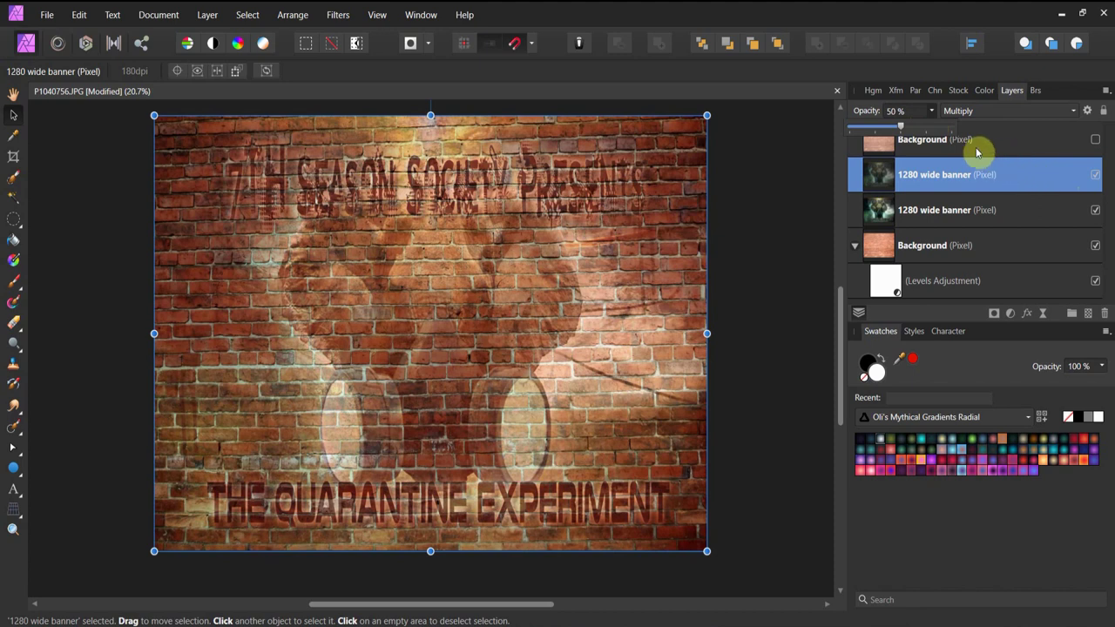
left_click(1095, 141)
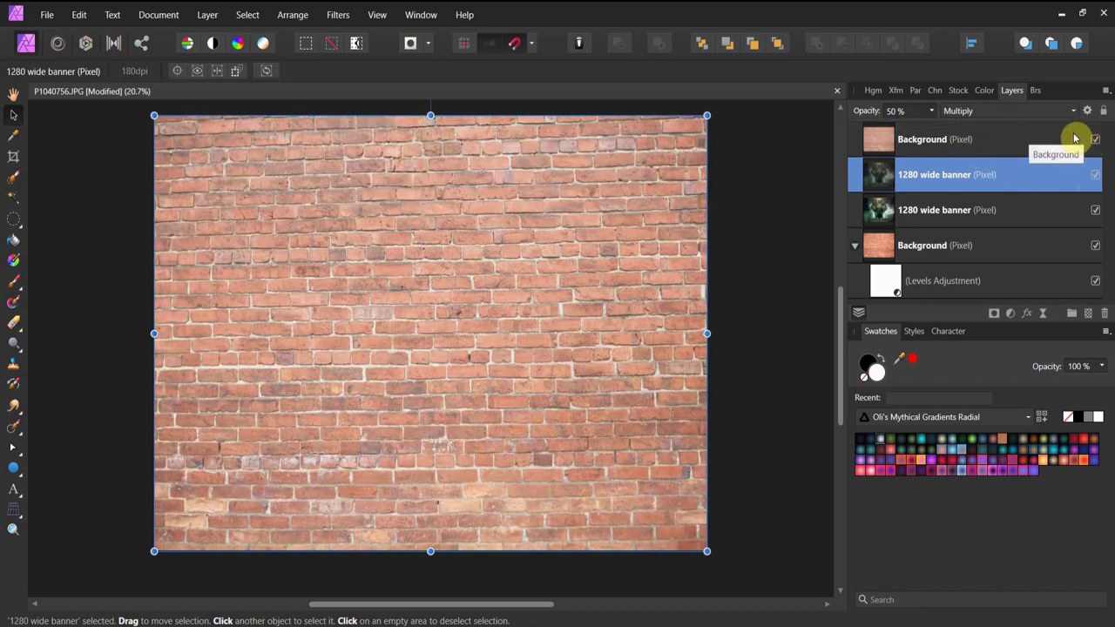
Nest a Black and White adjustment into the upper brick layer.
left_click(1013, 314)
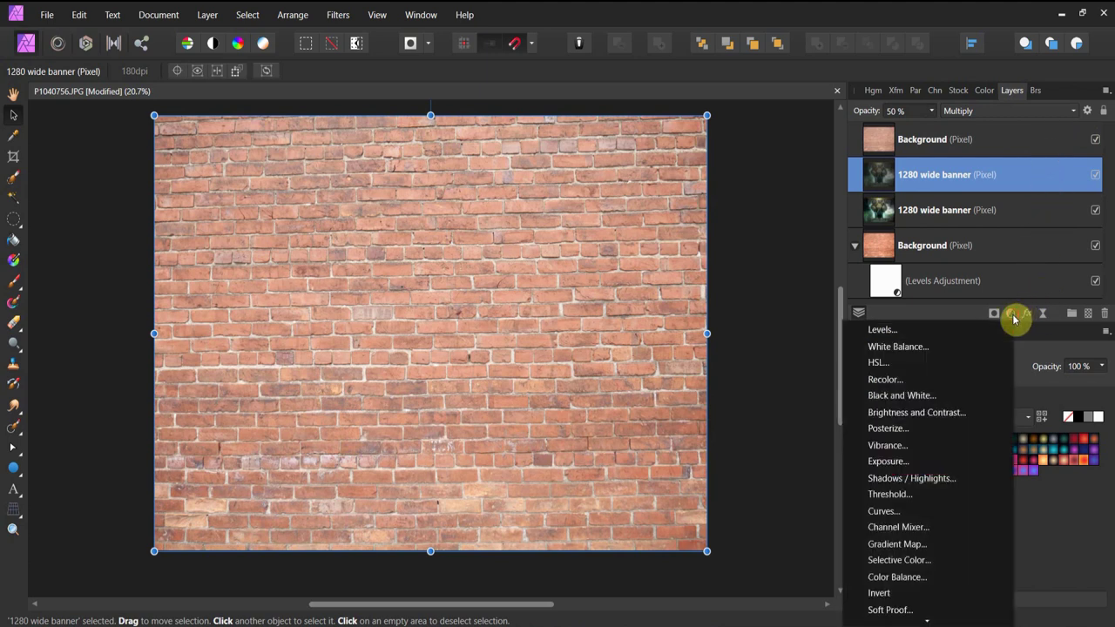
left_click(941, 395)
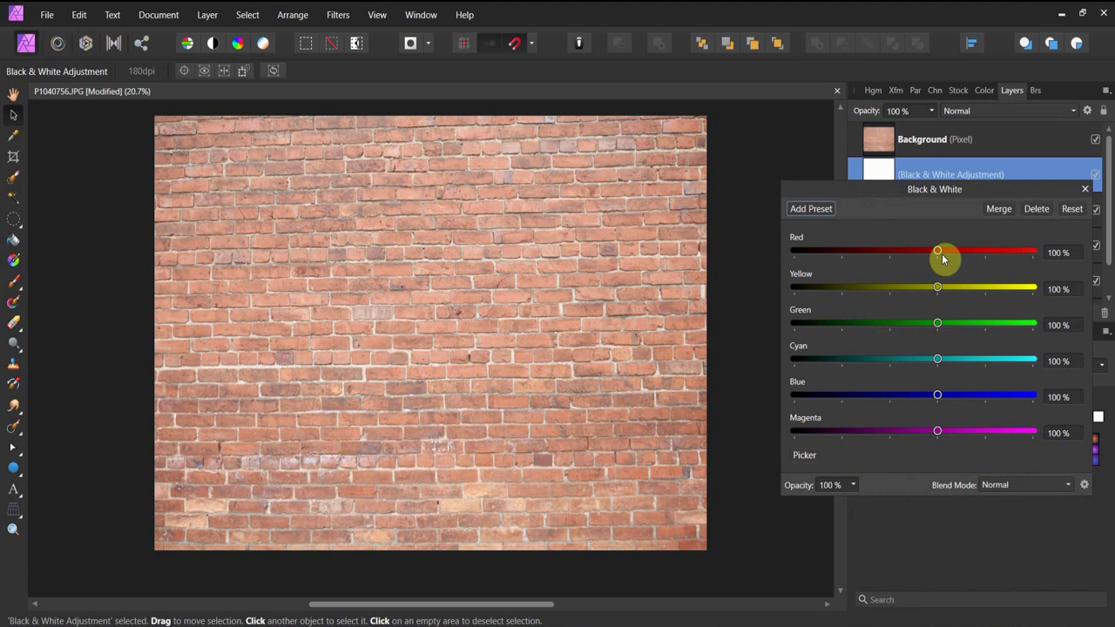
left_click(1084, 189)
left_click_drag(865, 173, 905, 150)
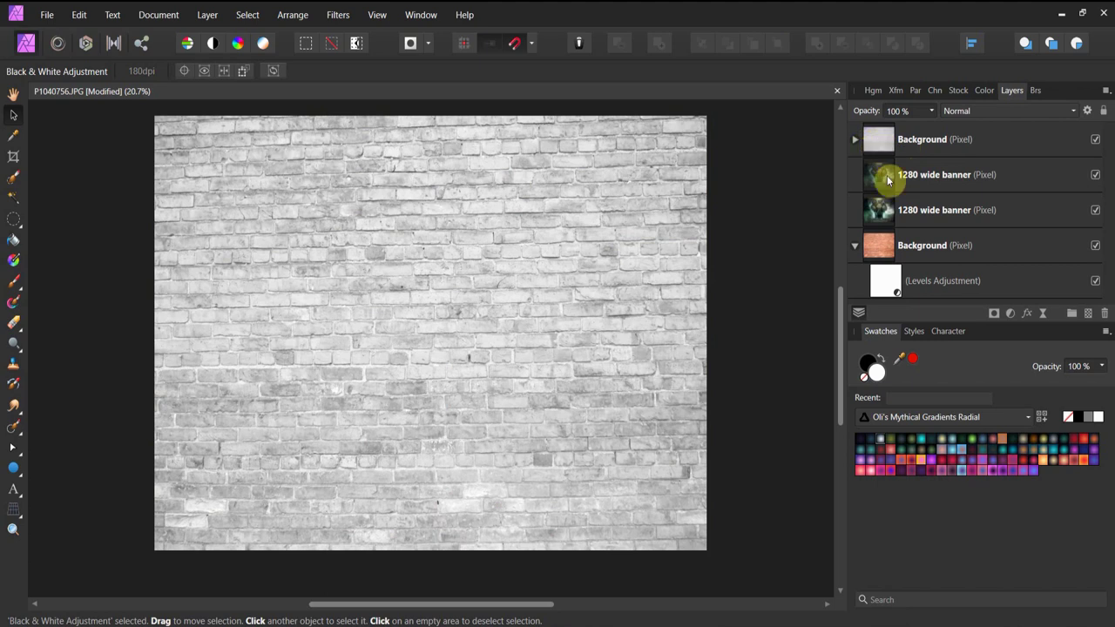
Add a Levels adjustment and nest it into the upper brick layer.
left_click(1011, 314)
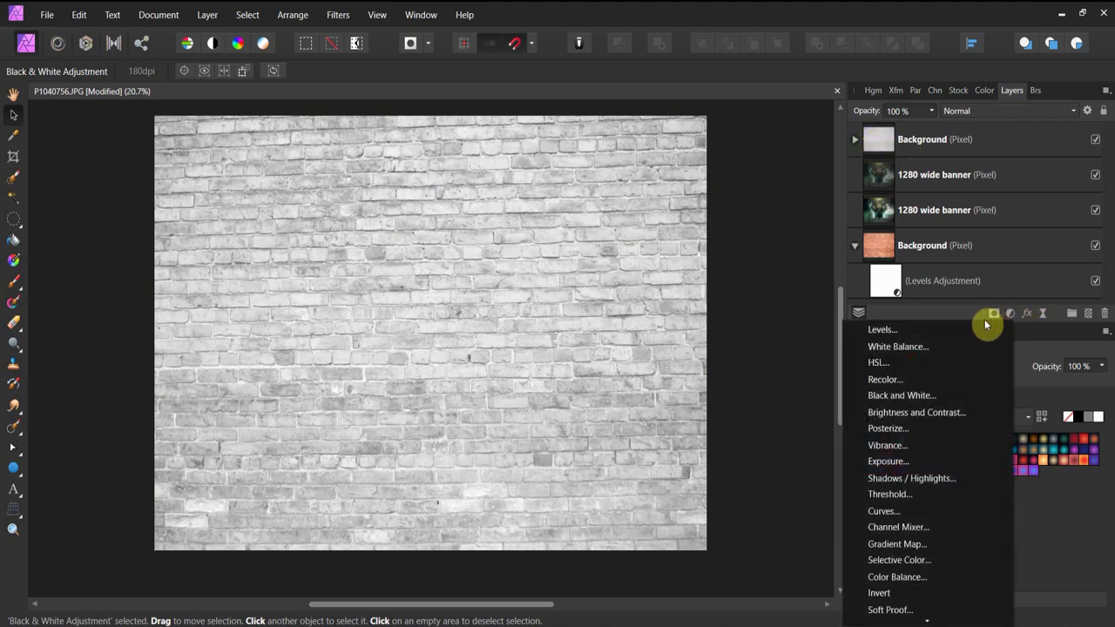
left_click(974, 326)
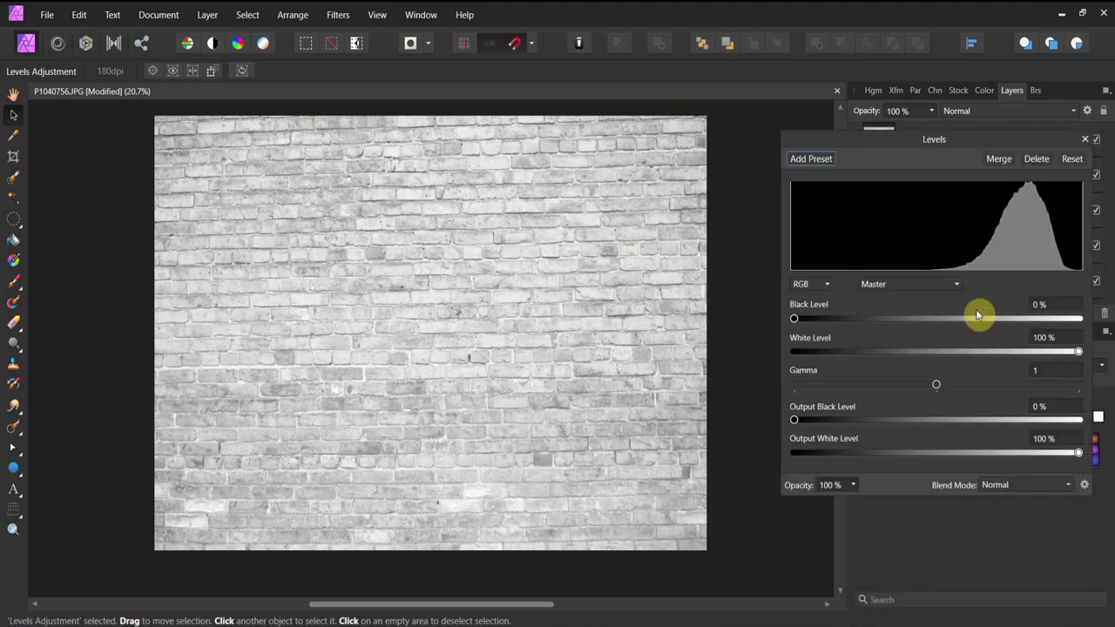
left_click(1084, 139)
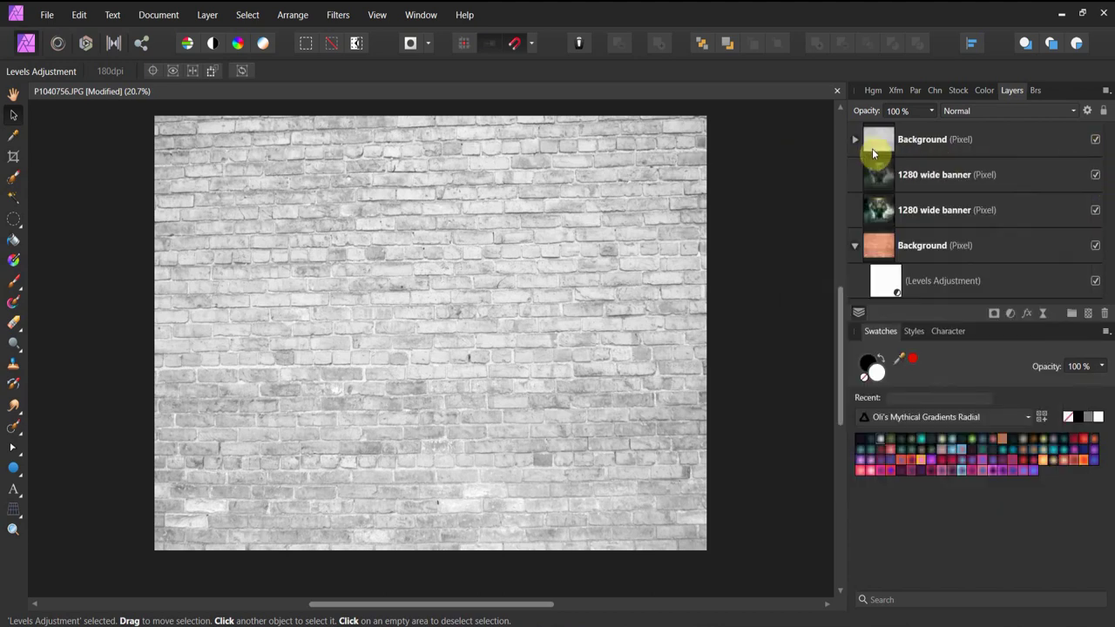
left_click(857, 142)
left_click_drag(872, 175, 881, 195)
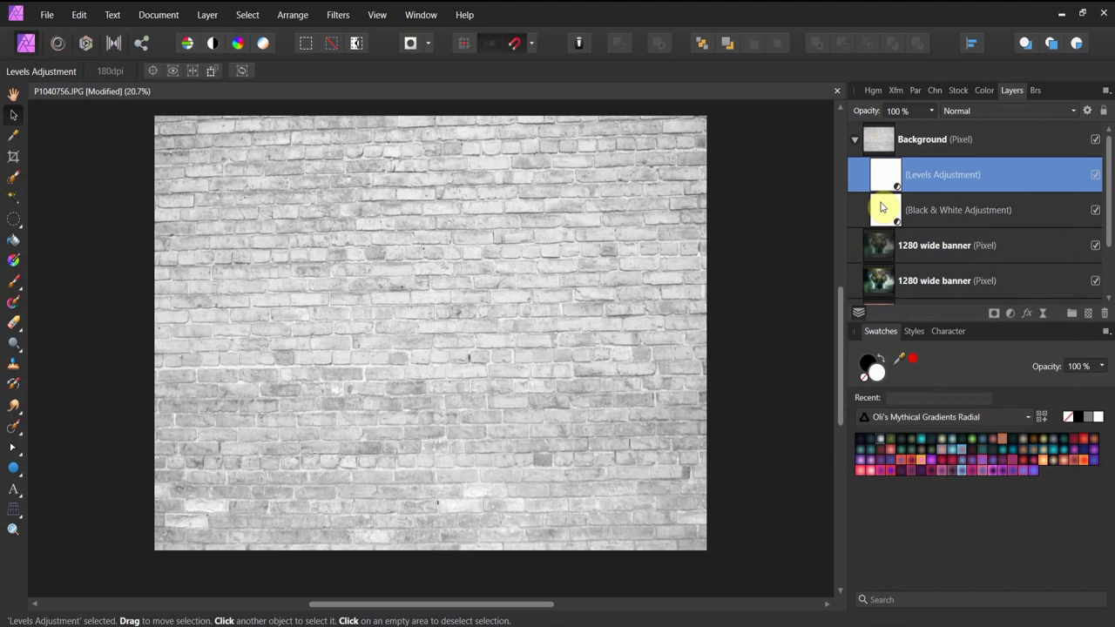
left_click_drag(881, 207, 433, 278)
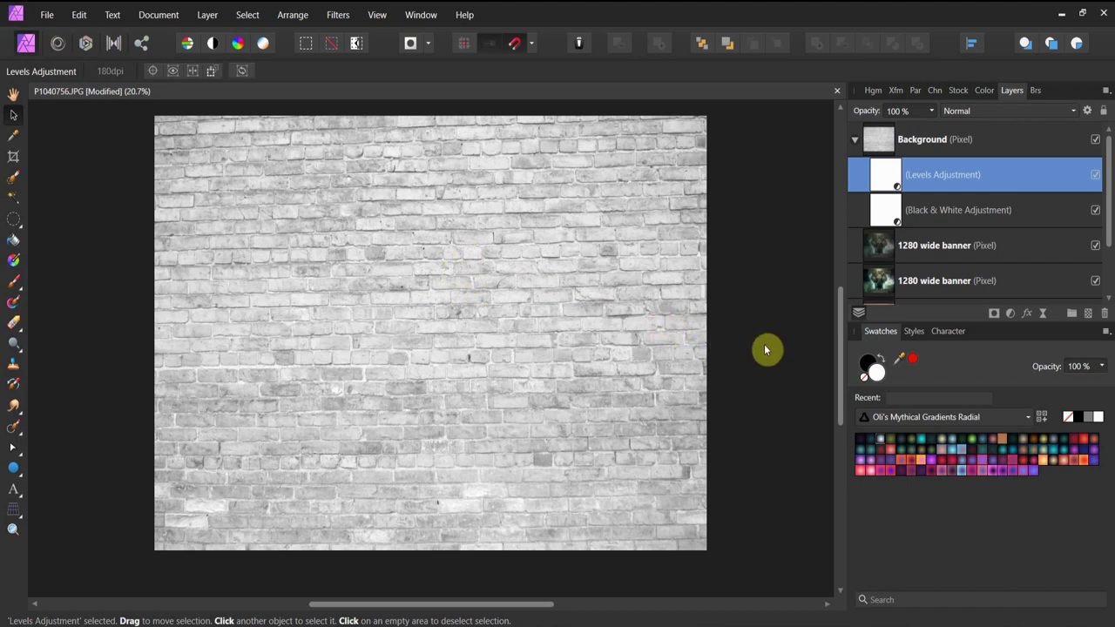
Add an Invert adjustment to the upper brick layer and return to the full composite view.
left_click(1010, 312)
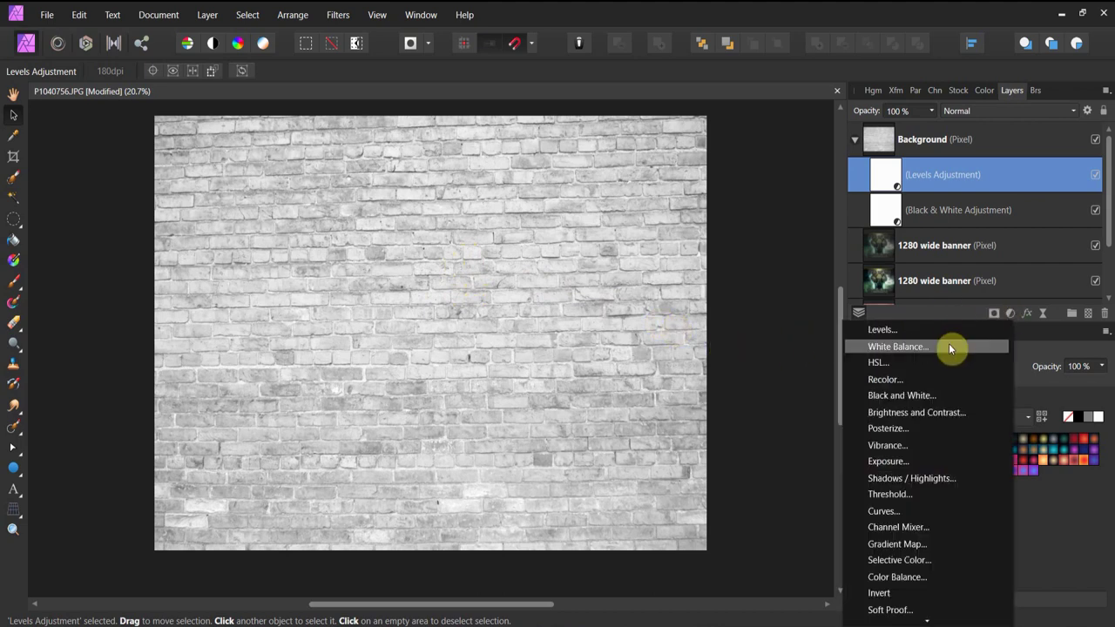
left_click(920, 592)
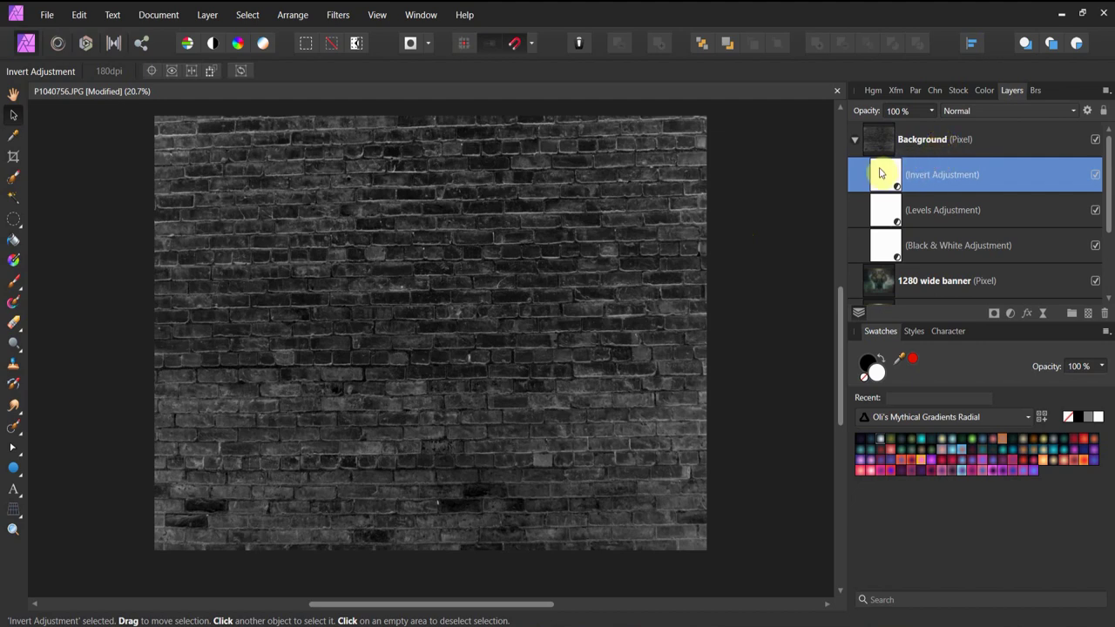
left_click(888, 215)
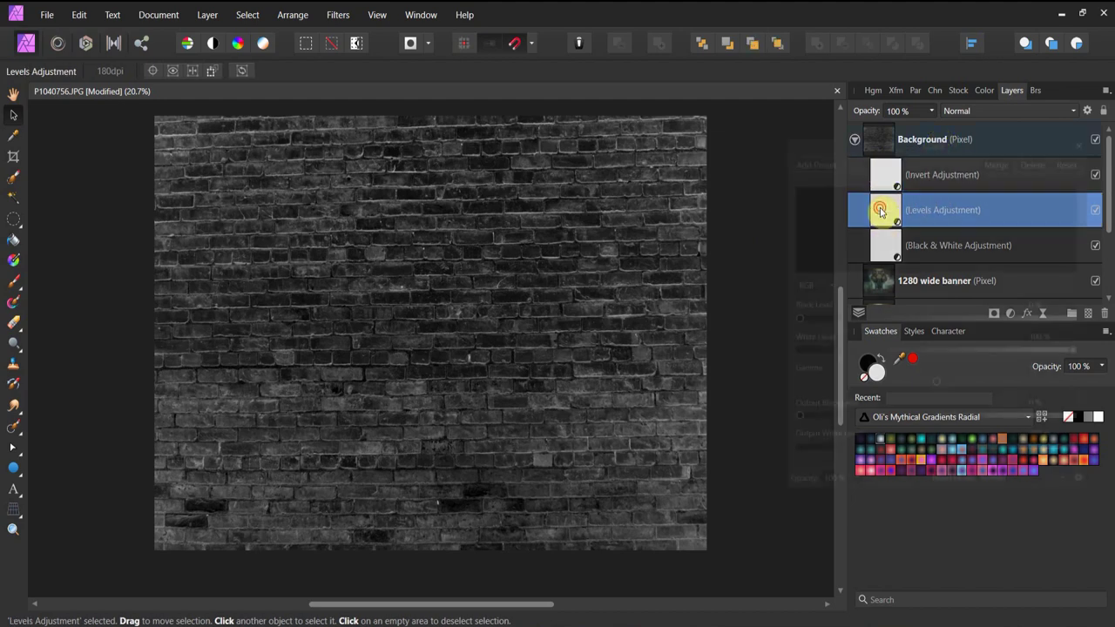
left_click(893, 148)
Duplicate the upper brick layer, then lock and hide the new top copy.
right_click(889, 150)
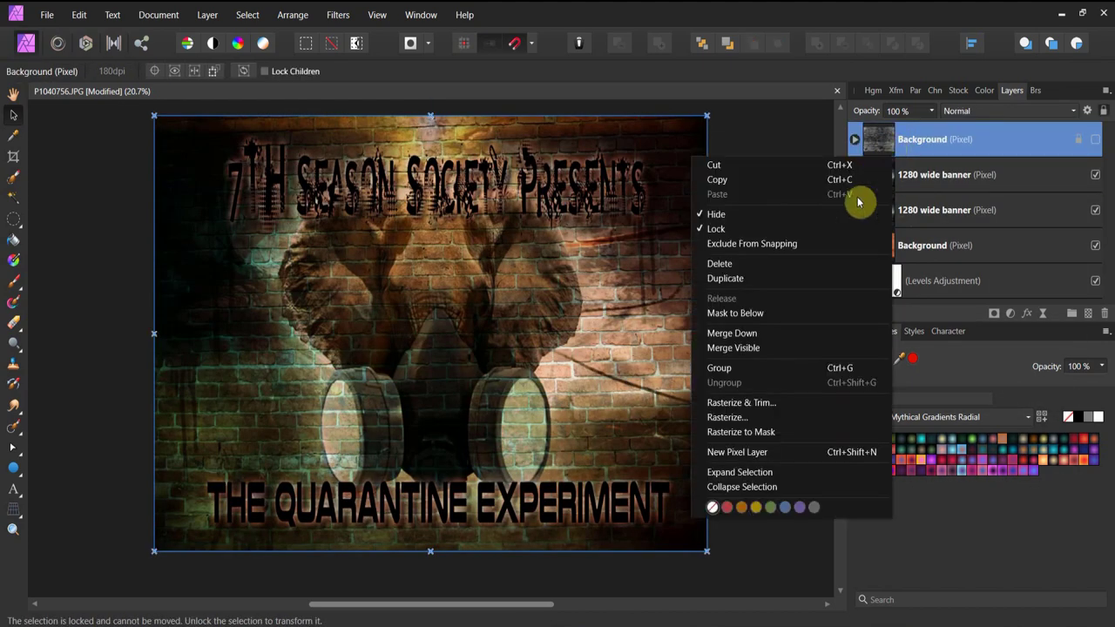
left_click(829, 276)
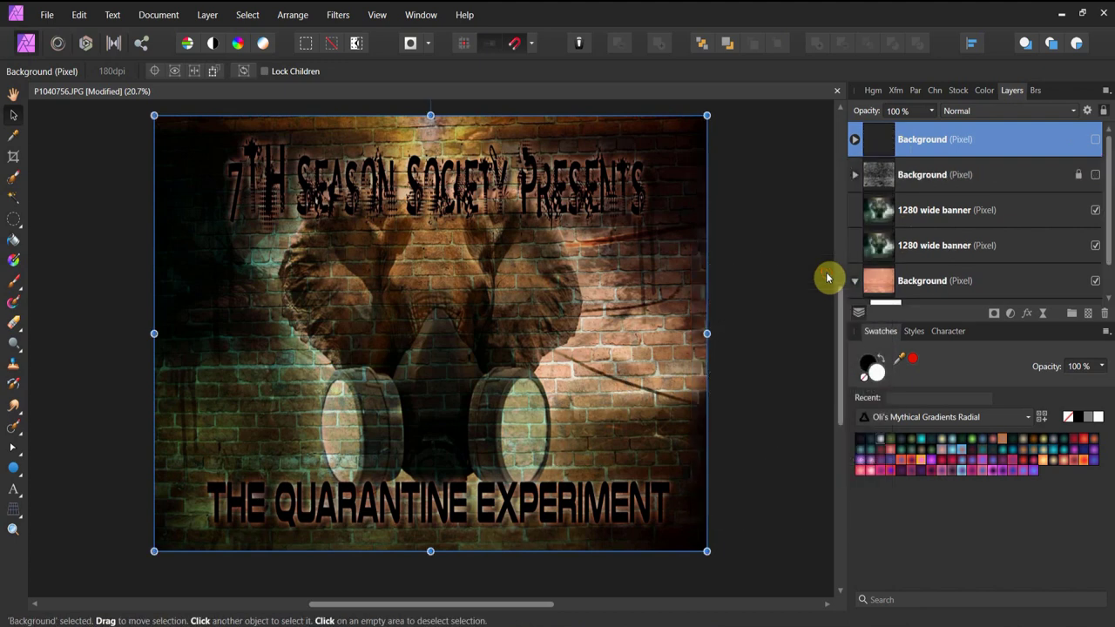
left_click(1095, 141)
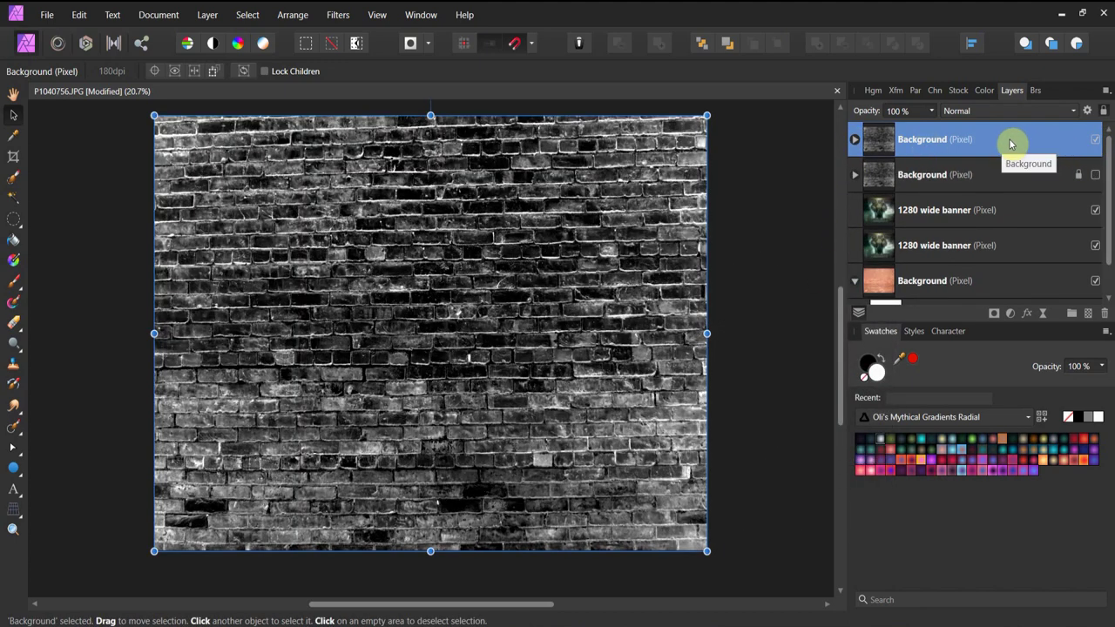
double_click(1002, 141)
left_click(883, 149)
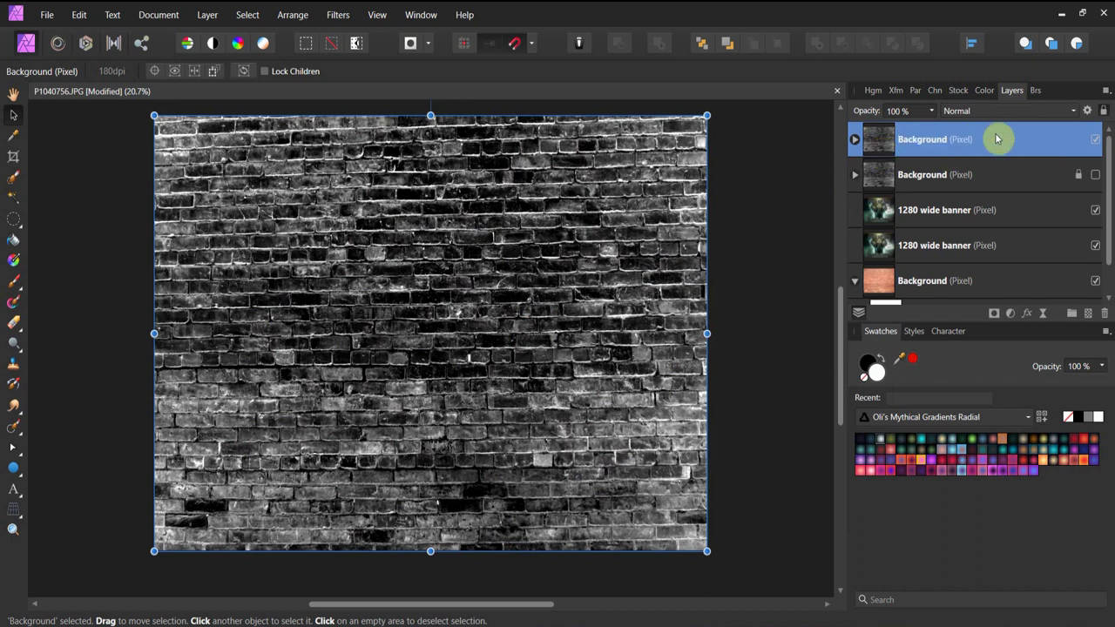
left_click(1103, 112)
left_click(1095, 140)
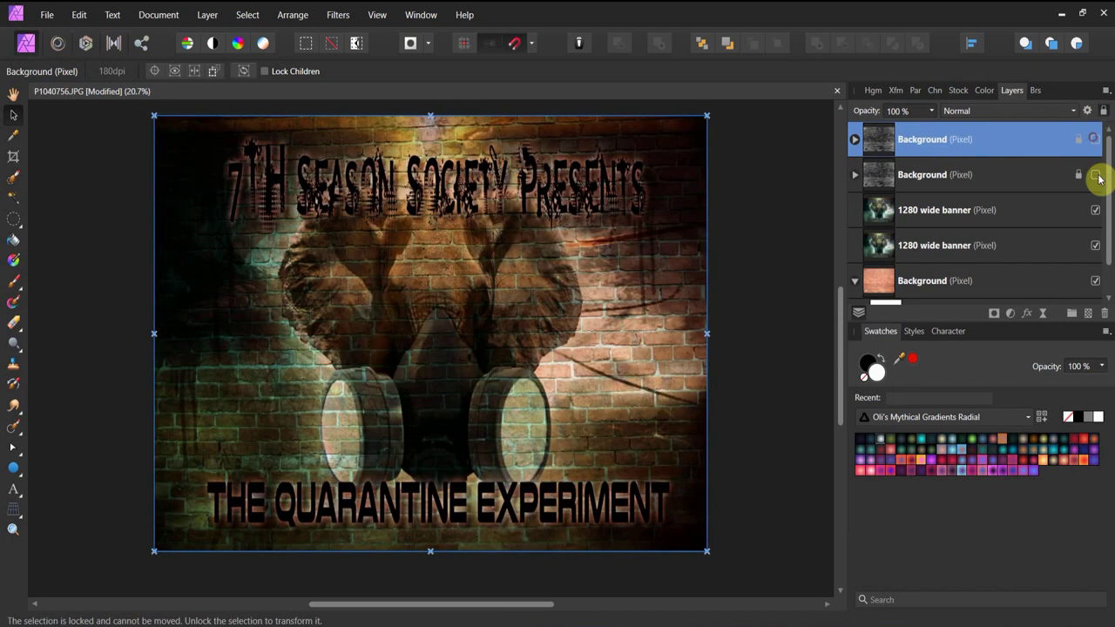
Show the second brick layer and set its nested Levels to 69% black and 100% white.
left_click(1073, 175)
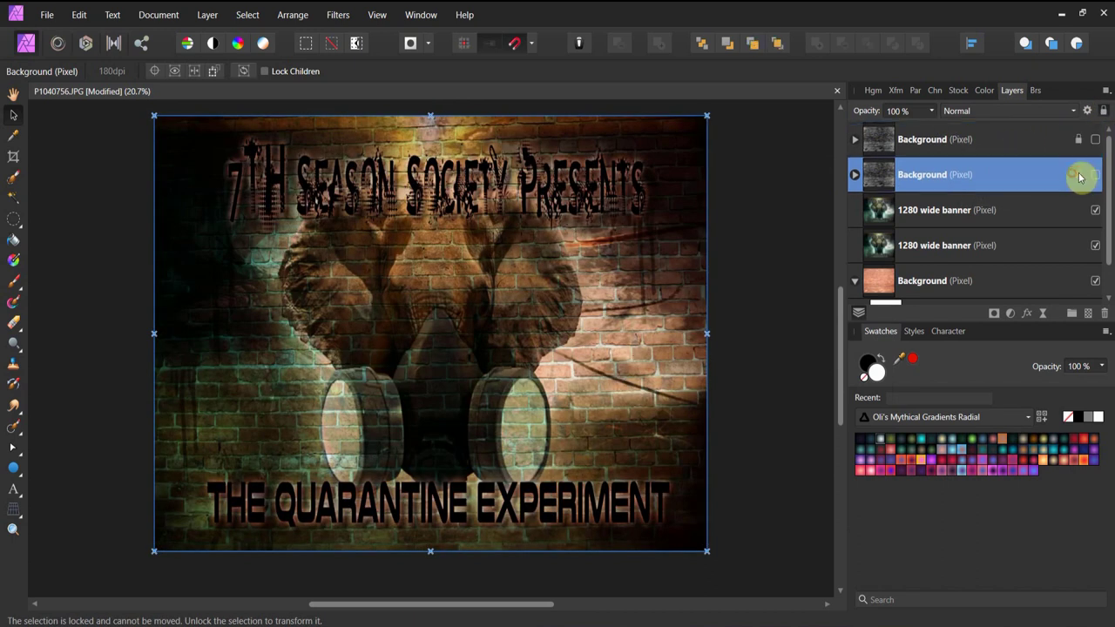
left_click(1095, 174)
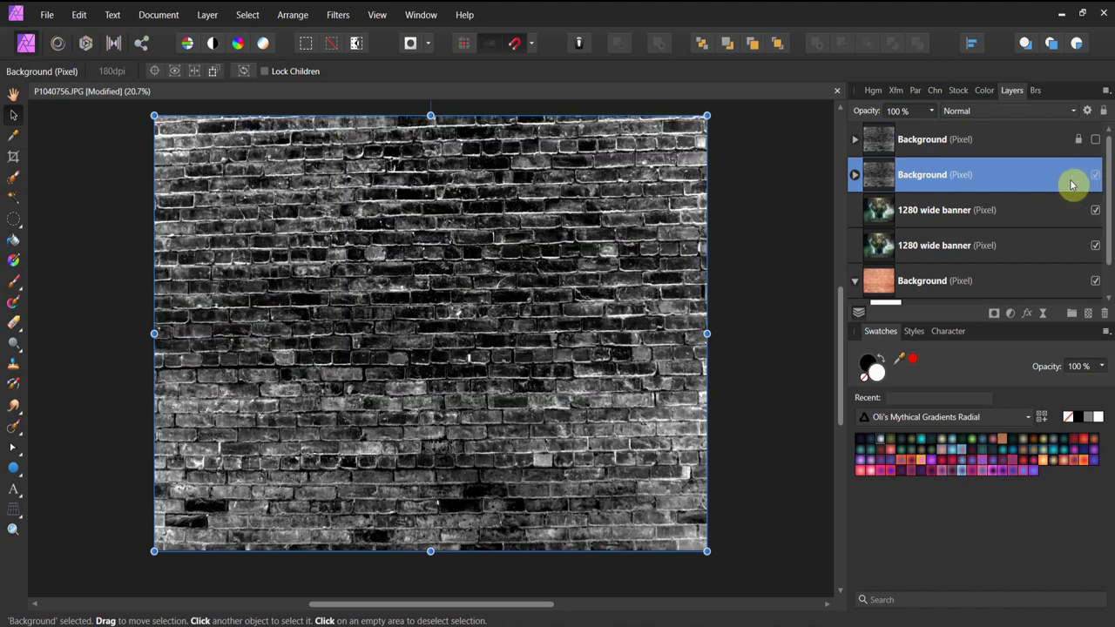
left_click(854, 174)
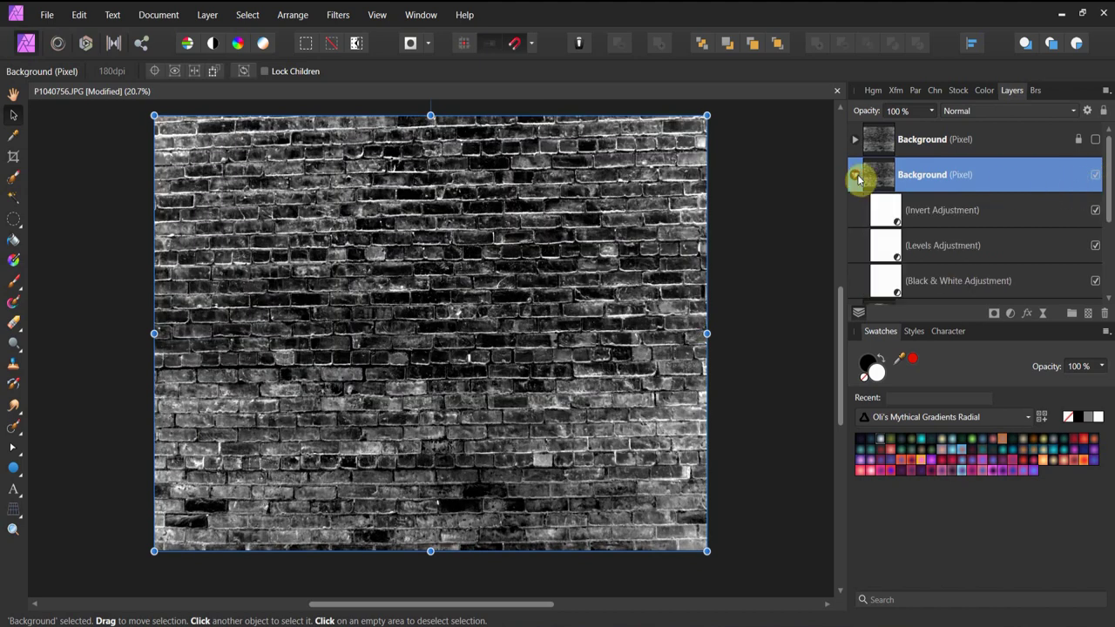
left_click(880, 245)
double_click(881, 246)
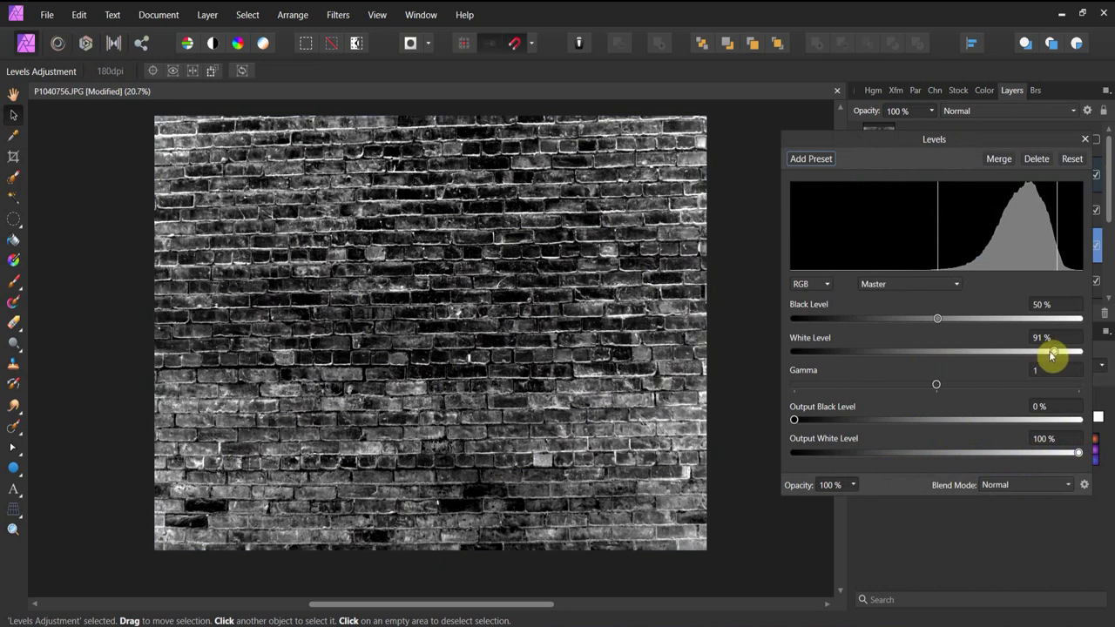
left_click_drag(1050, 353, 1090, 350)
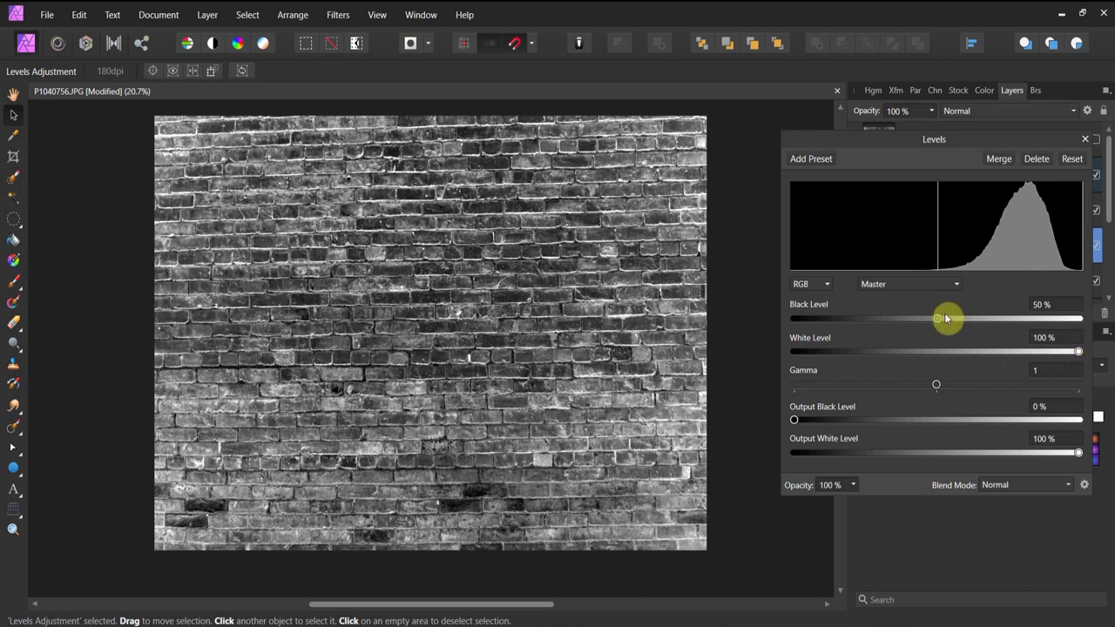
left_click_drag(939, 319, 990, 317)
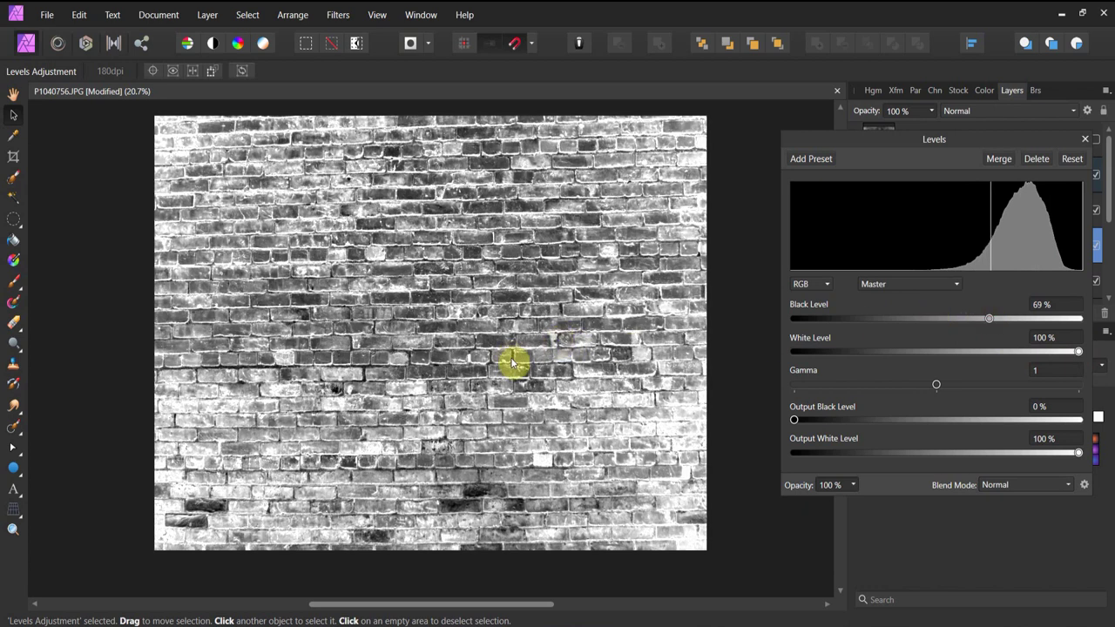
left_click(1083, 140)
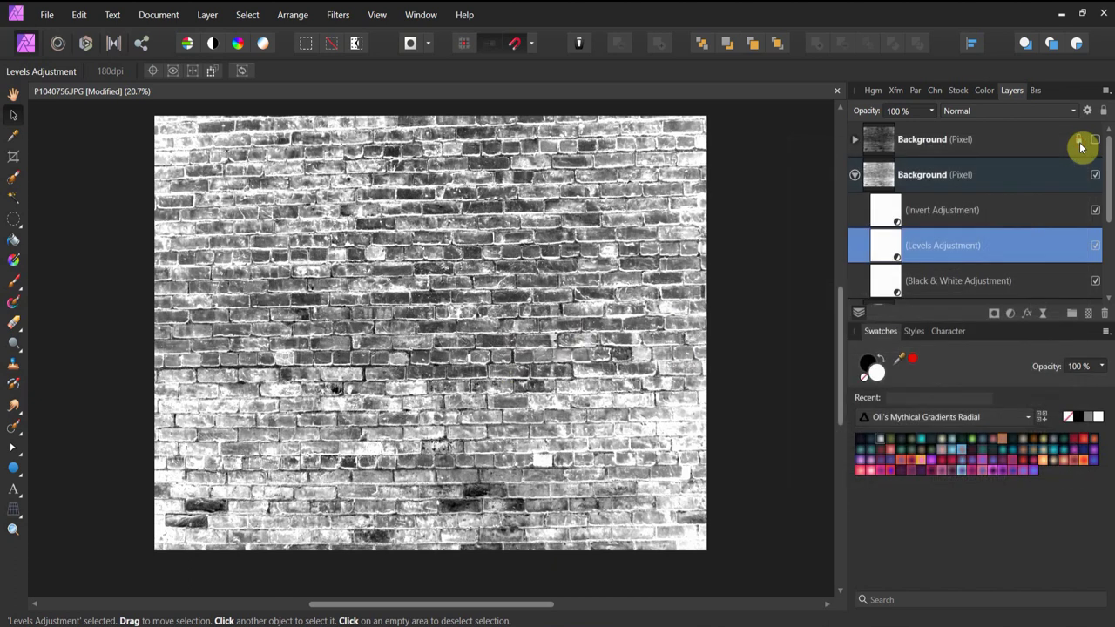
Rasterize the brick texture layer to a mask and move it into the banner layer below.
left_click(855, 176)
right_click(919, 174)
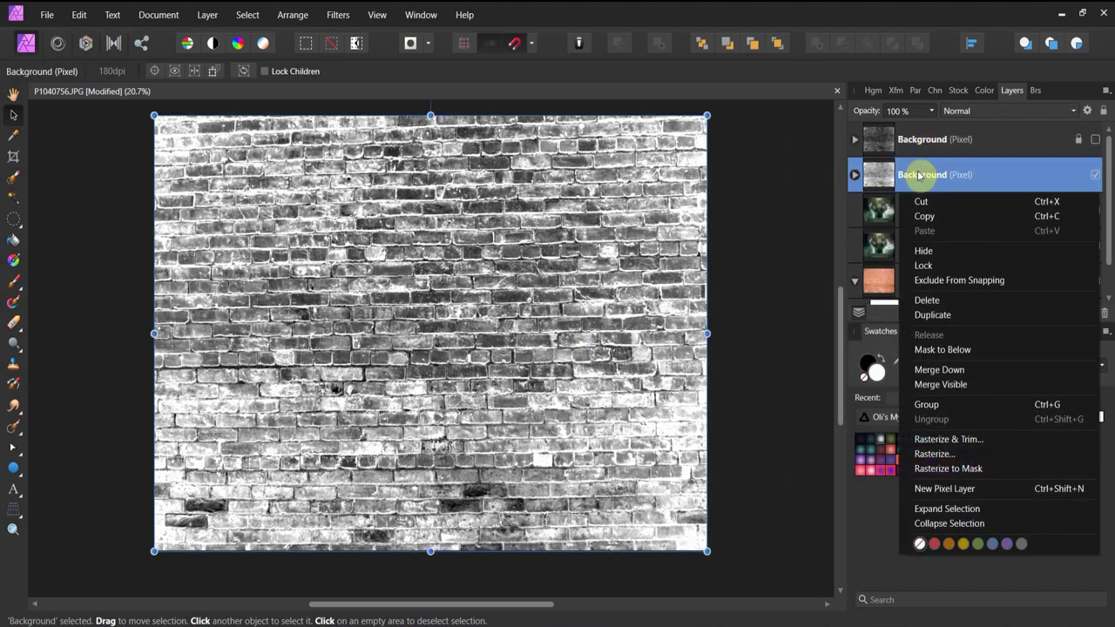
left_click(942, 468)
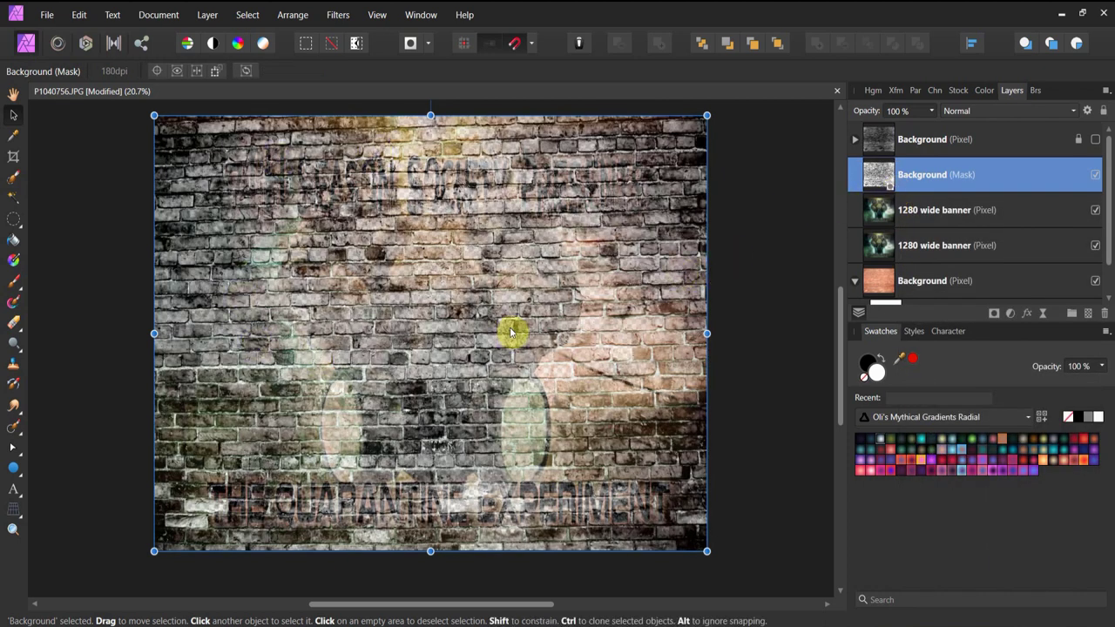
right_click(883, 181)
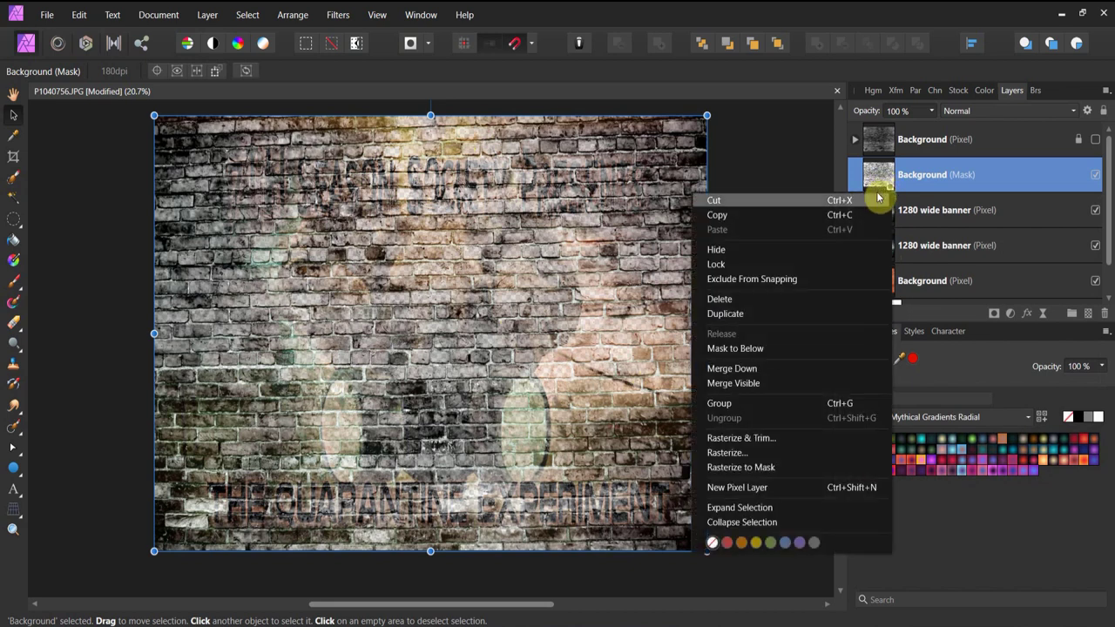
left_click(852, 349)
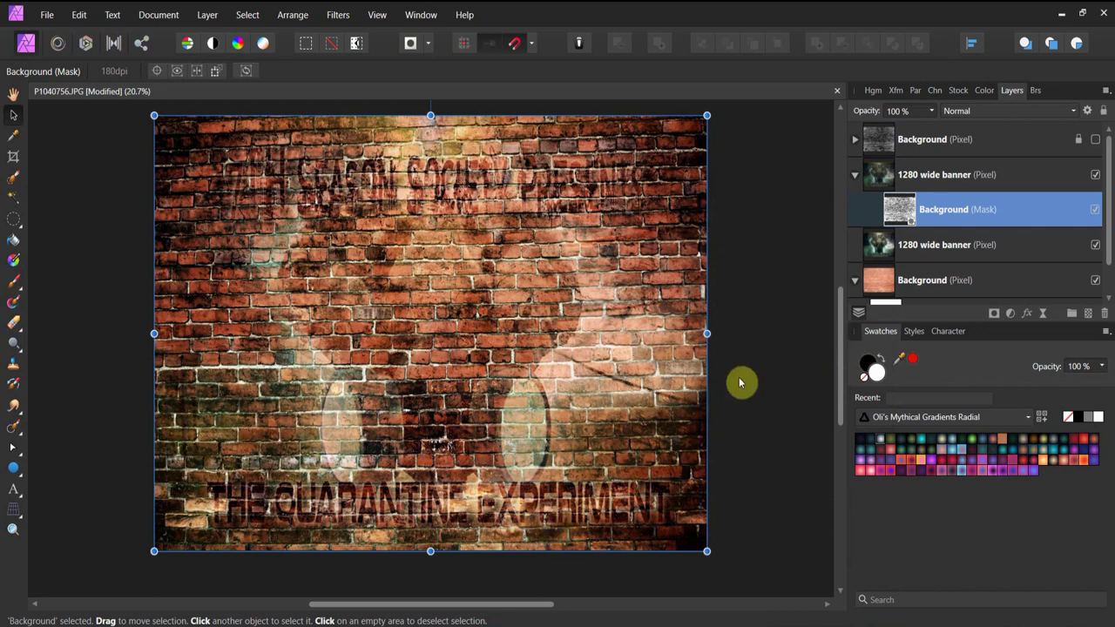
Set the masked banner to 94% opacity and the lower banner copy's blend mode to Hard Light.
left_click(930, 181)
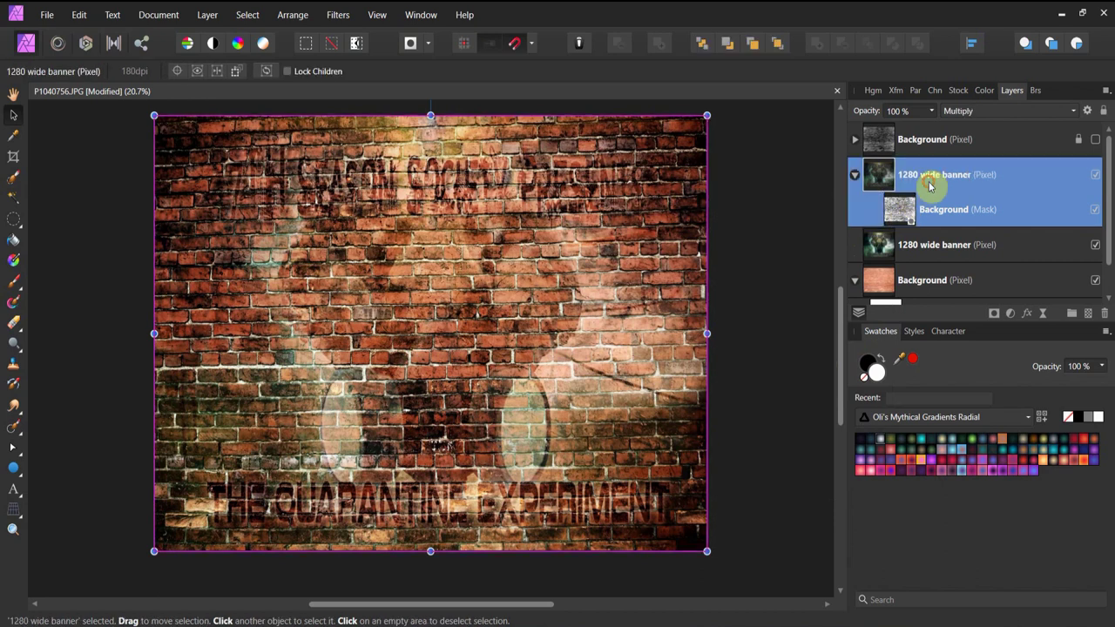
left_click(931, 112)
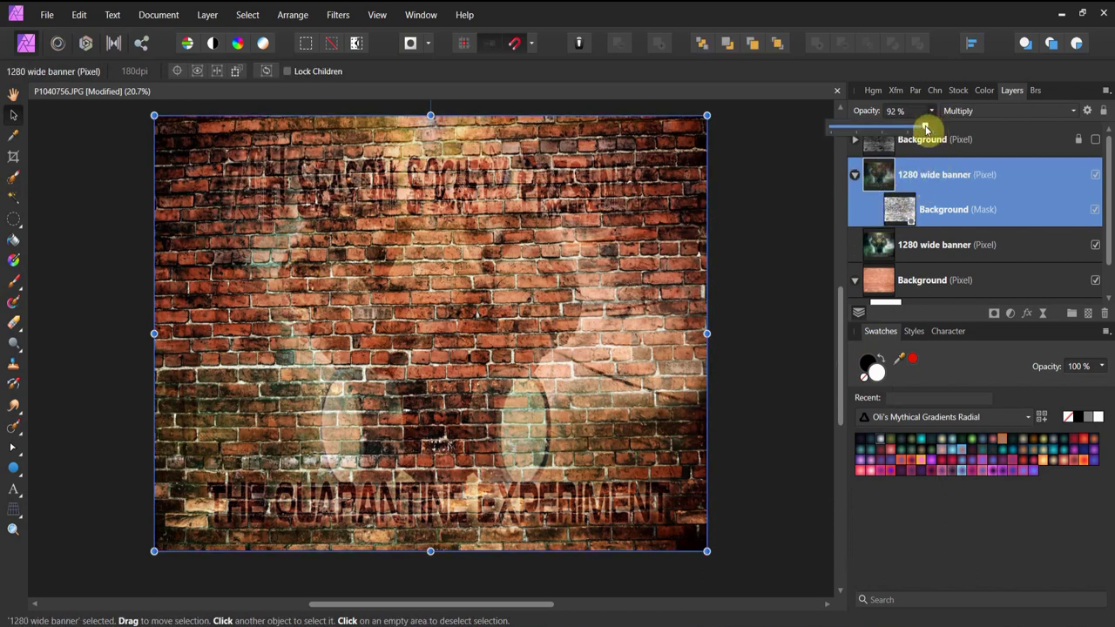
mouse_move(926, 128)
left_mouse_down()
mouse_move(881, 129)
mouse_move(943, 139)
mouse_move(931, 139)
left_mouse_up()
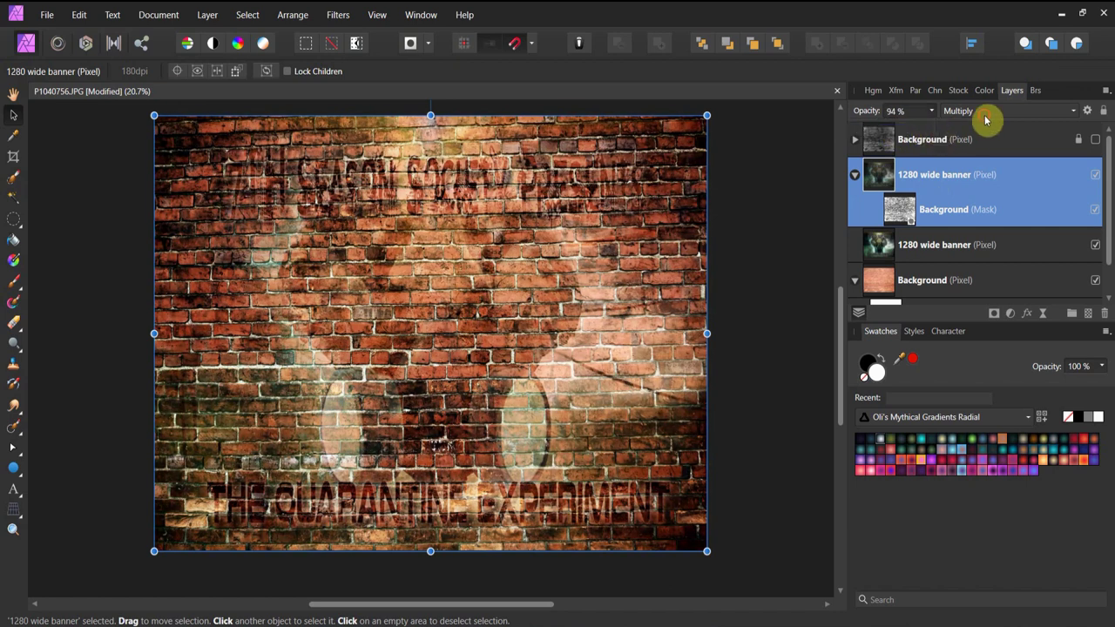
left_click(891, 244)
left_click(980, 111)
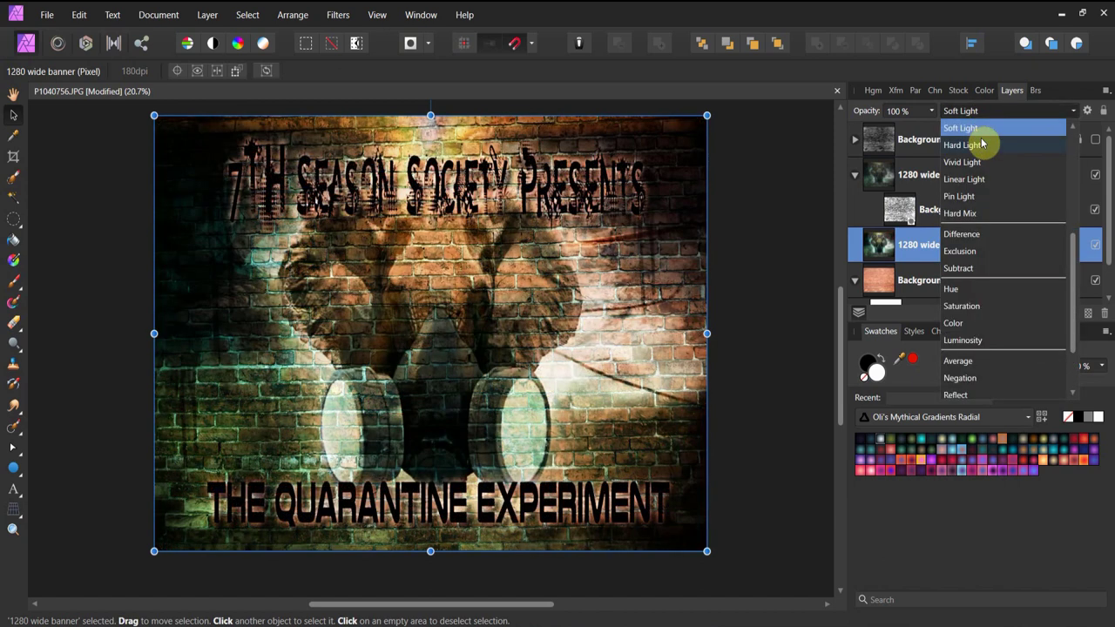
left_click(982, 144)
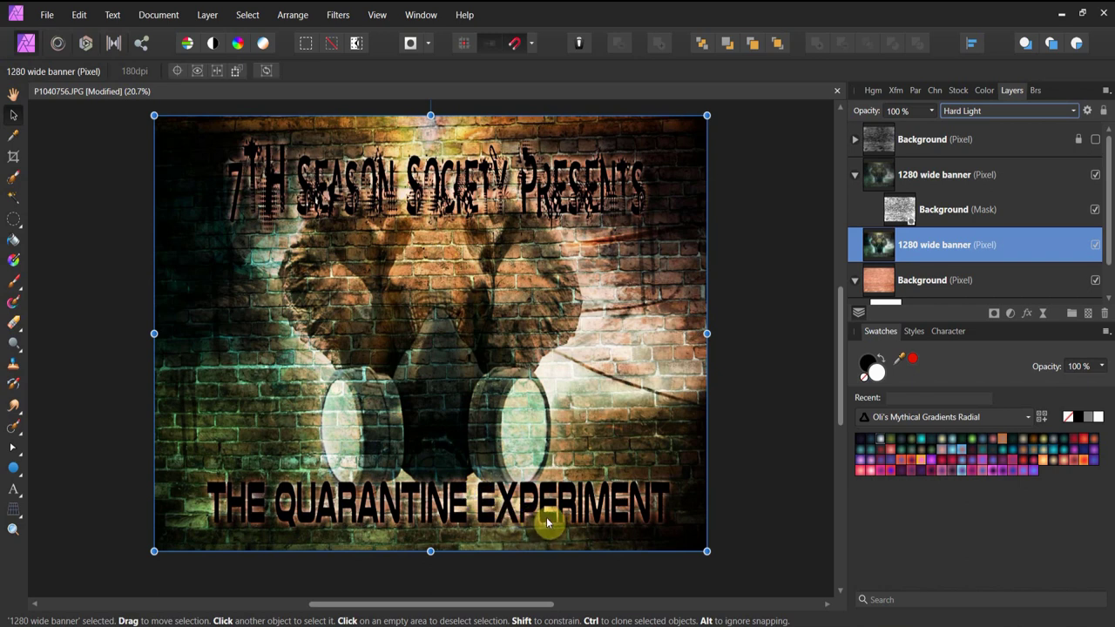
Delete the leftover top Background layer.
left_click(858, 178)
left_click(922, 136)
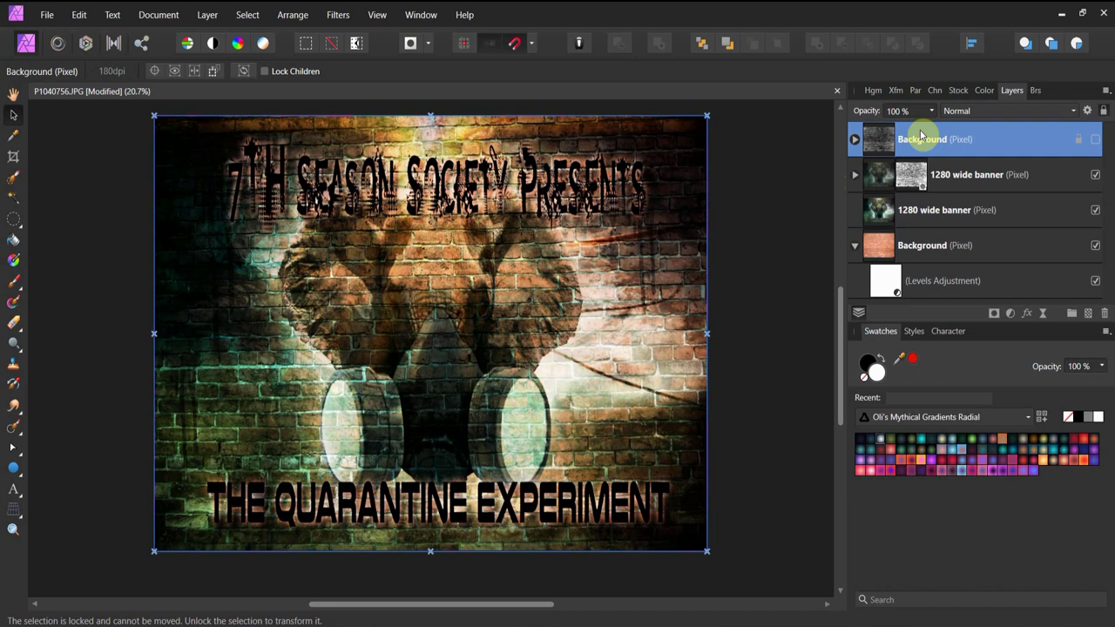
key("Delete")
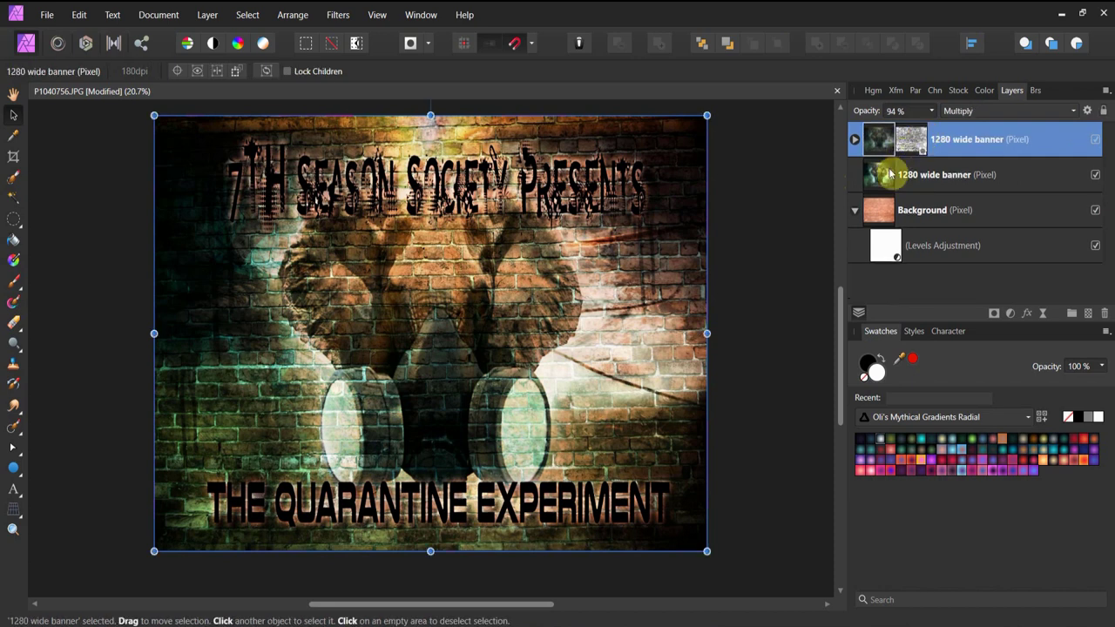
left_click(880, 219)
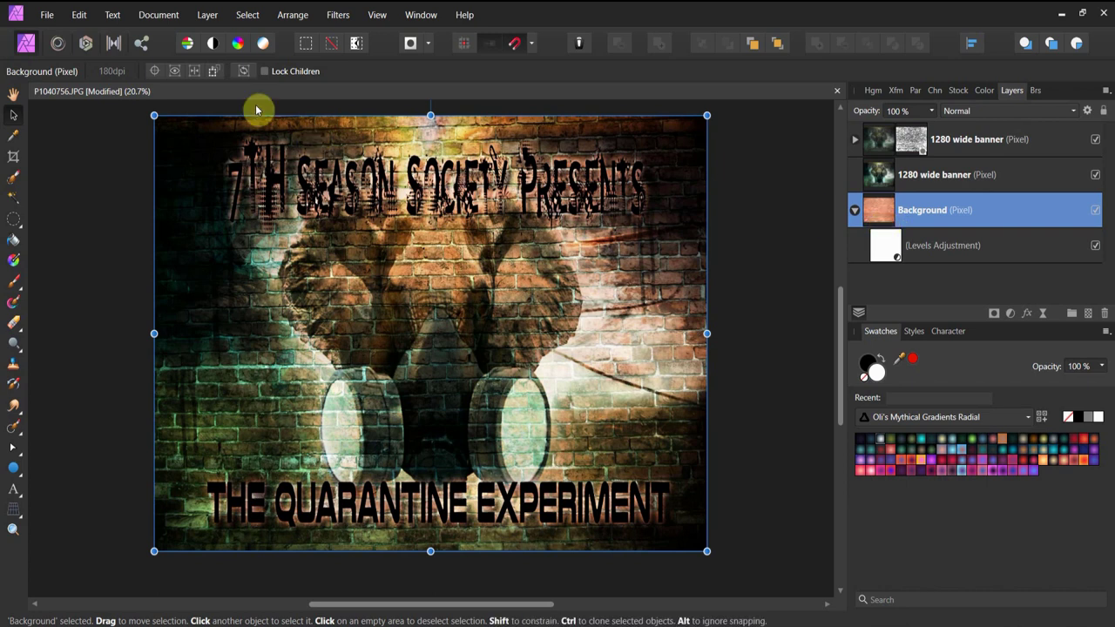
Add a High Pass live filter layer and nest it under the Background layer.
left_click(225, 23)
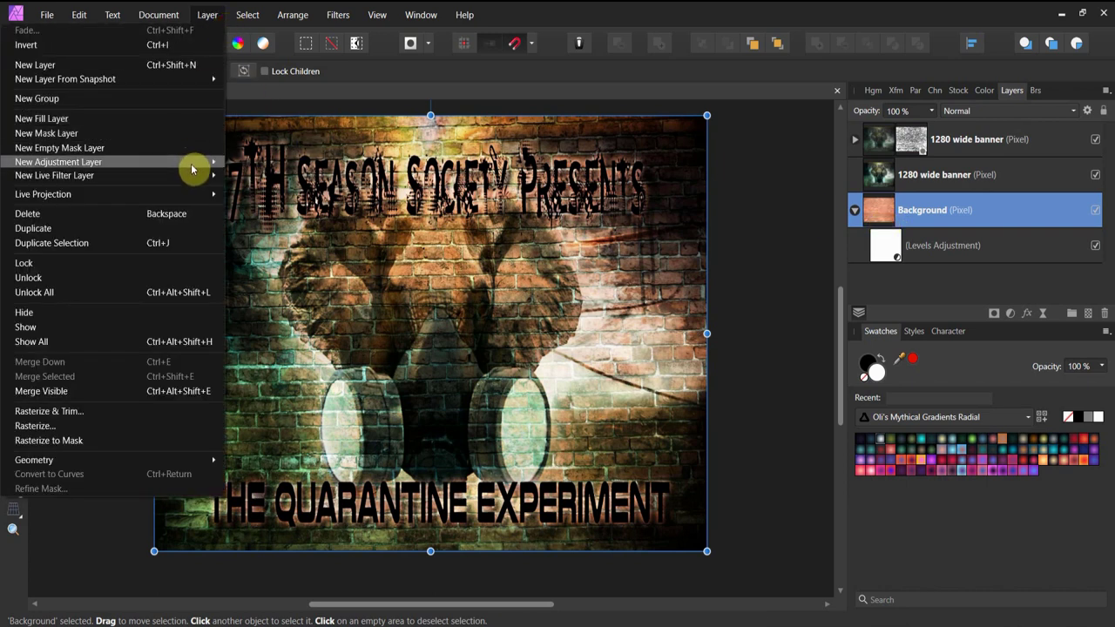
mouse_move(193, 178)
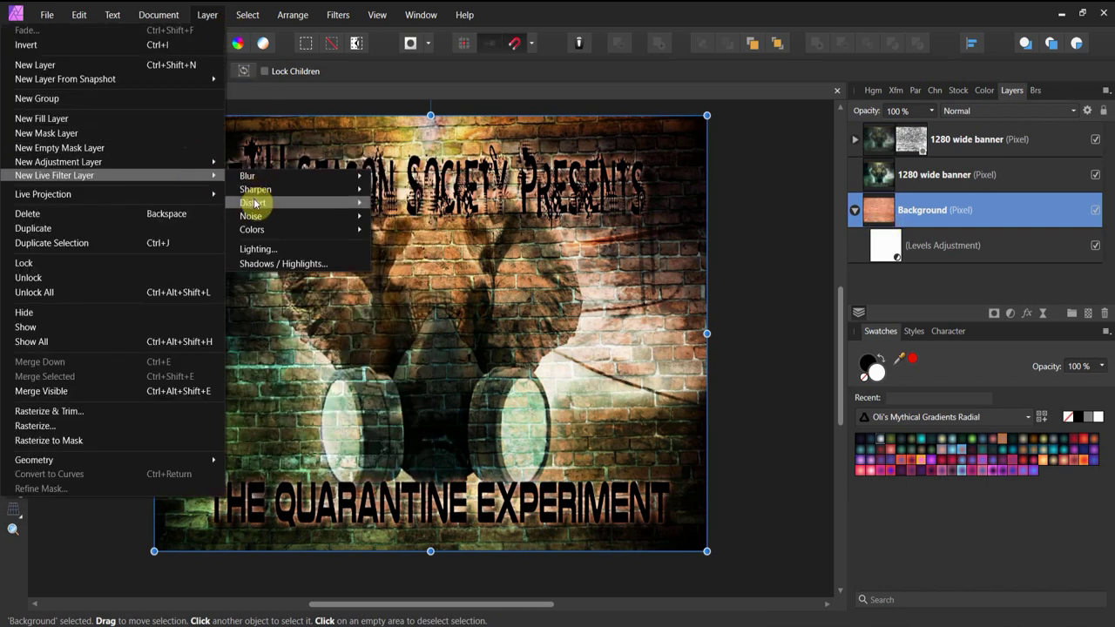
mouse_move(256, 190)
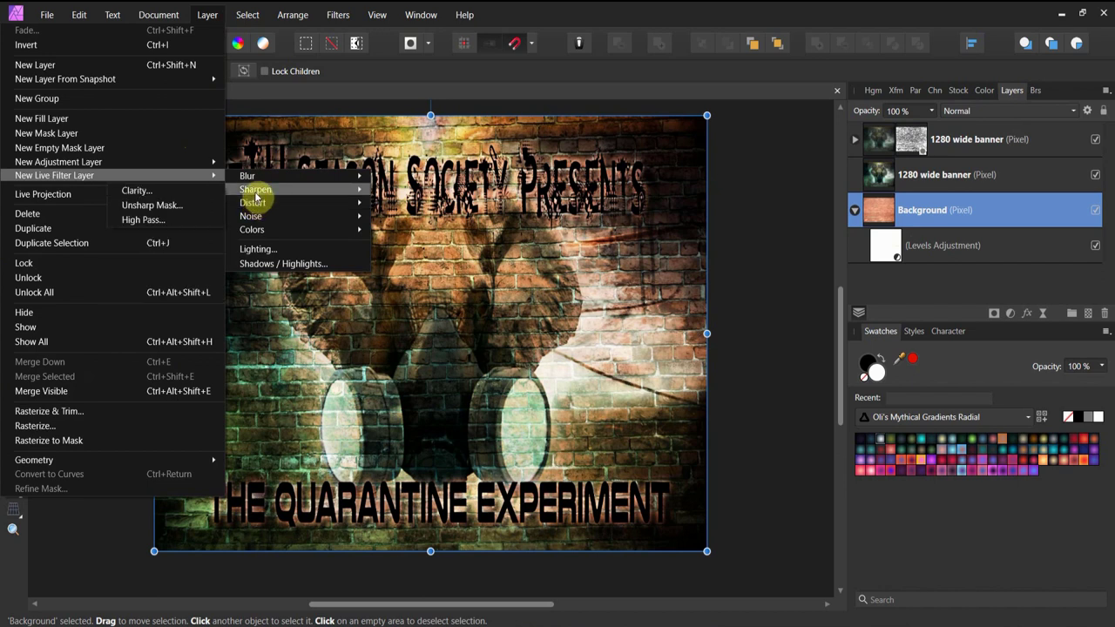
left_click(203, 220)
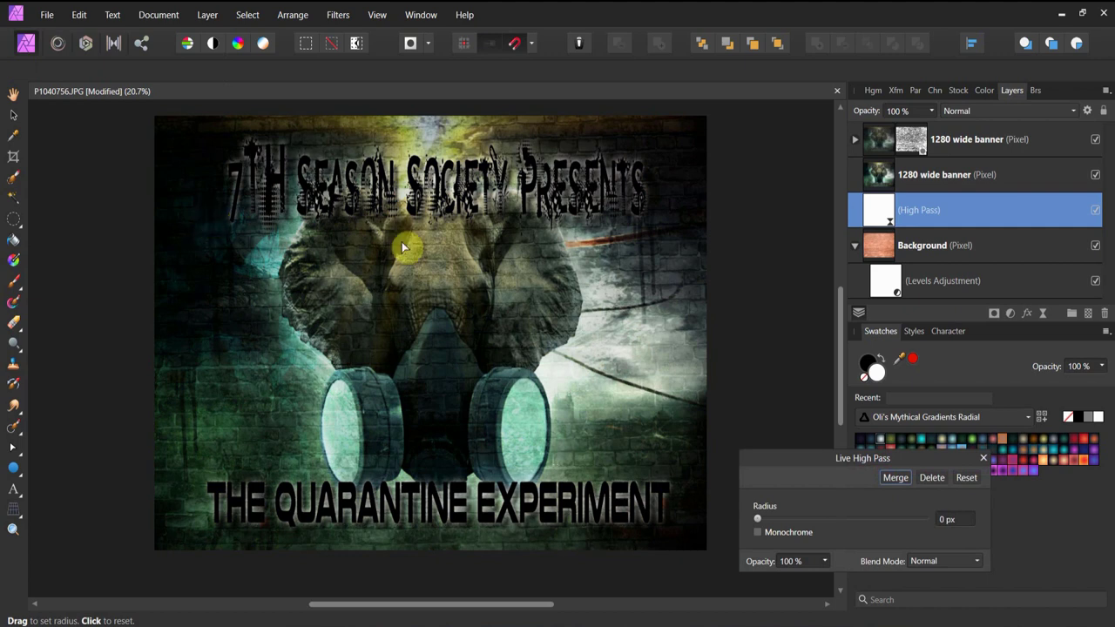
left_click_drag(869, 216, 876, 249)
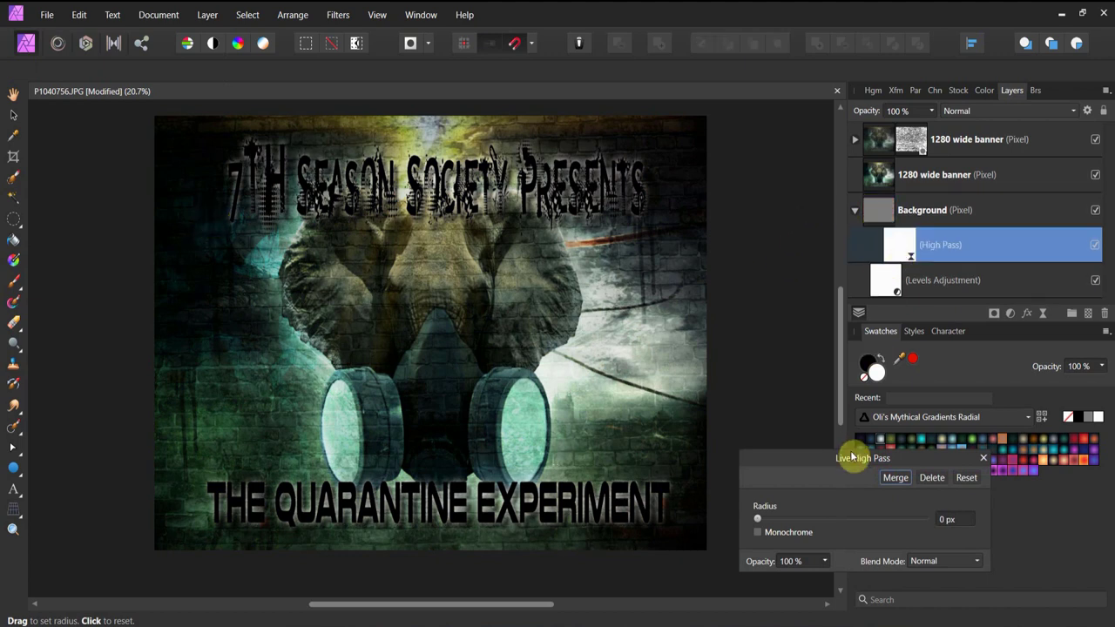
Set the High Pass radius to 47 px and blend the filter in Overlay mode.
left_click_drag(758, 523, 833, 510)
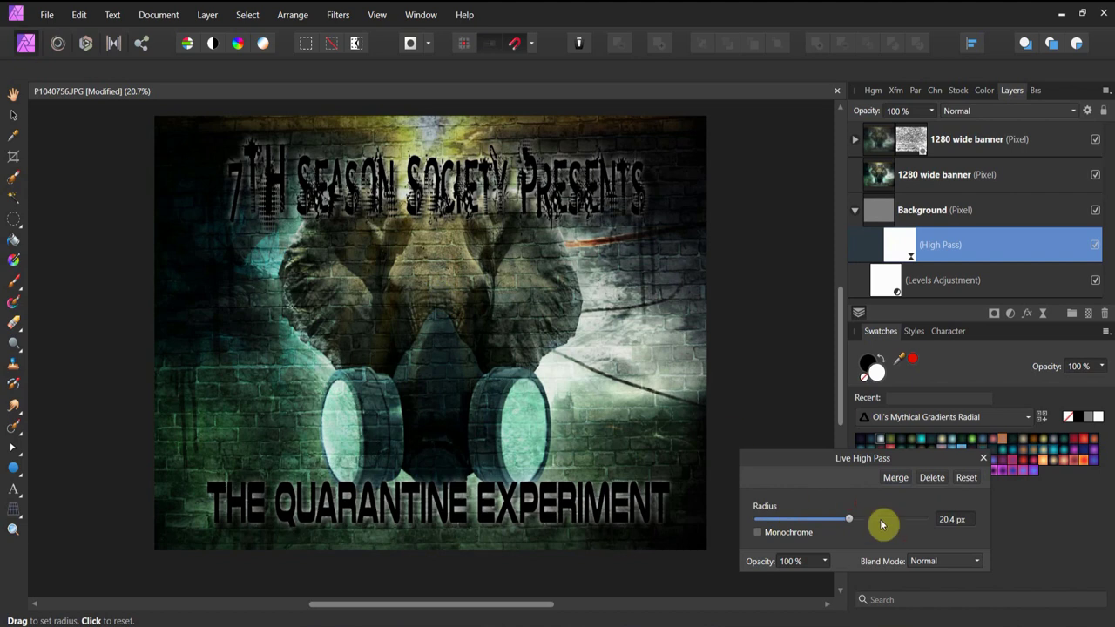
left_click_drag(860, 520, 795, 503)
left_click(982, 460)
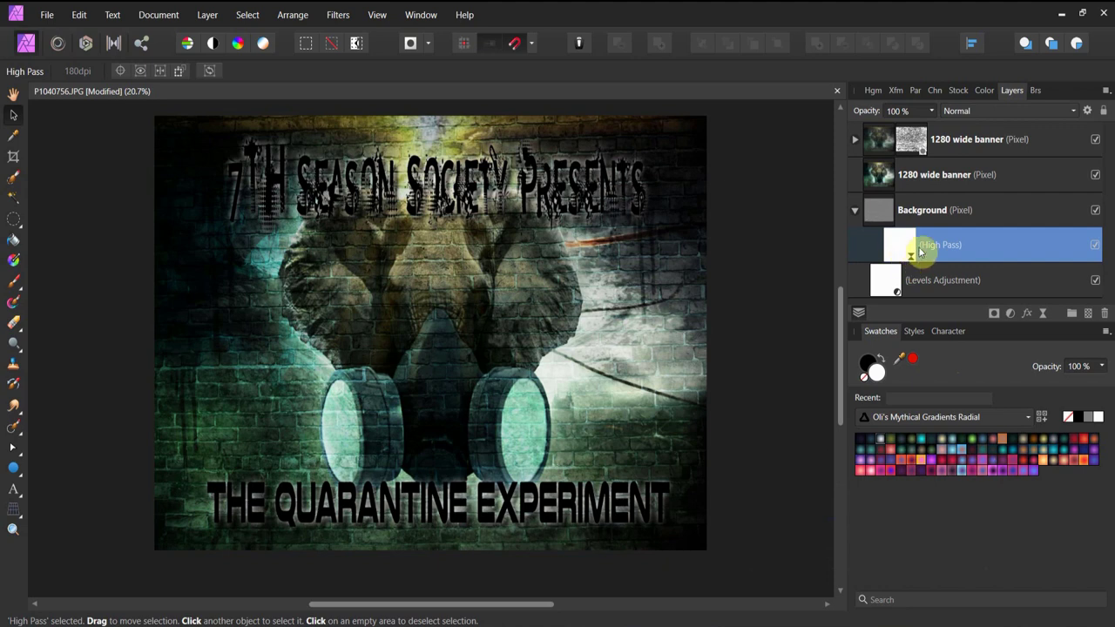
left_click(963, 110)
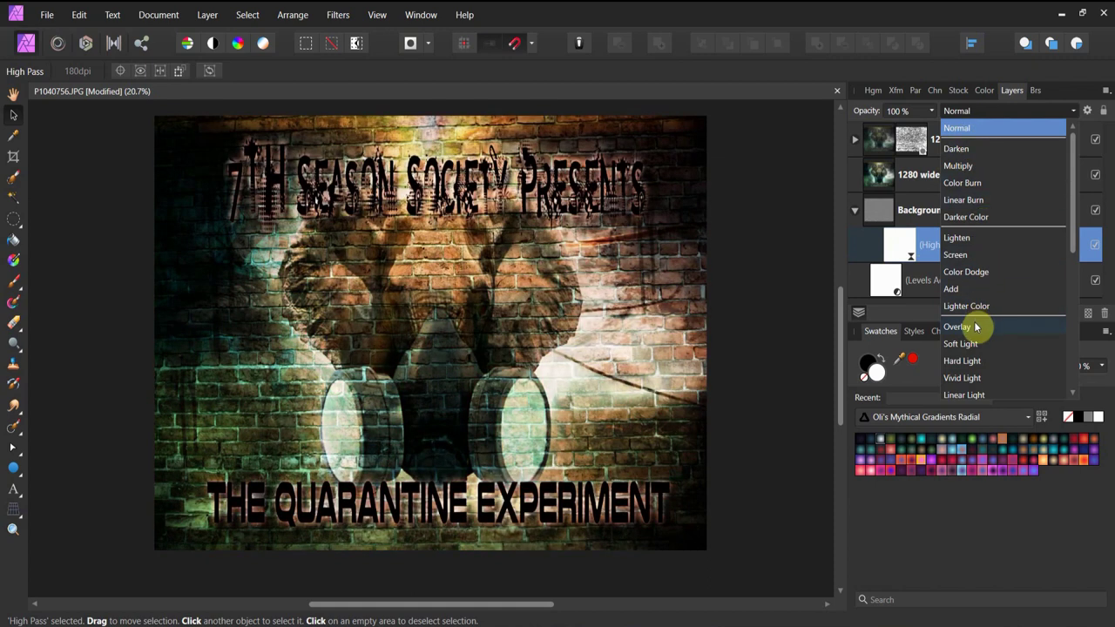
left_click(975, 327)
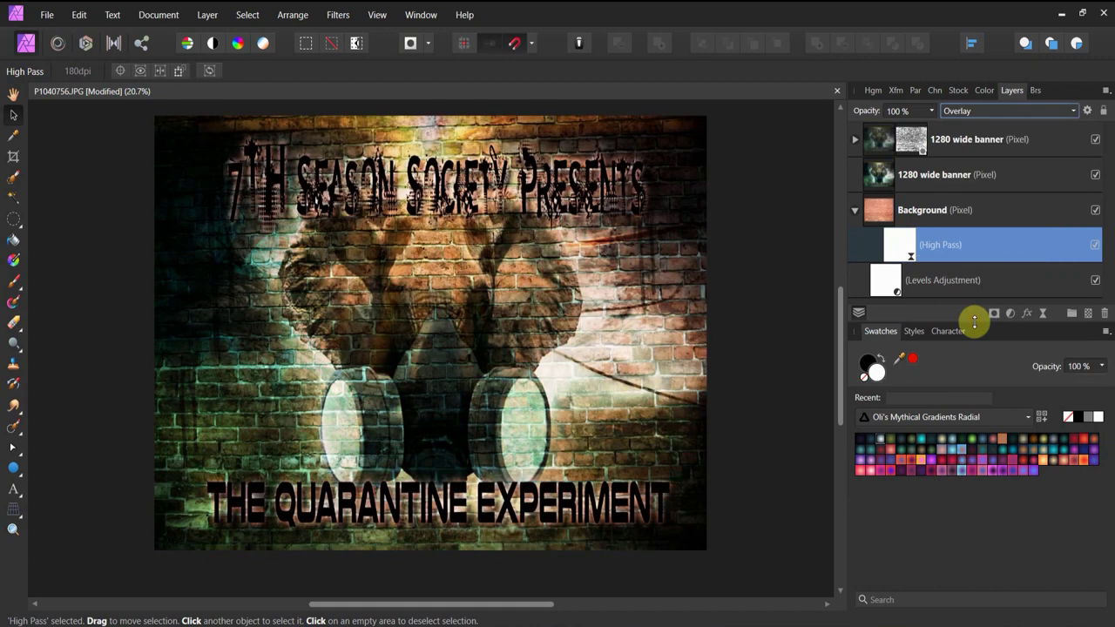
left_click(1094, 249)
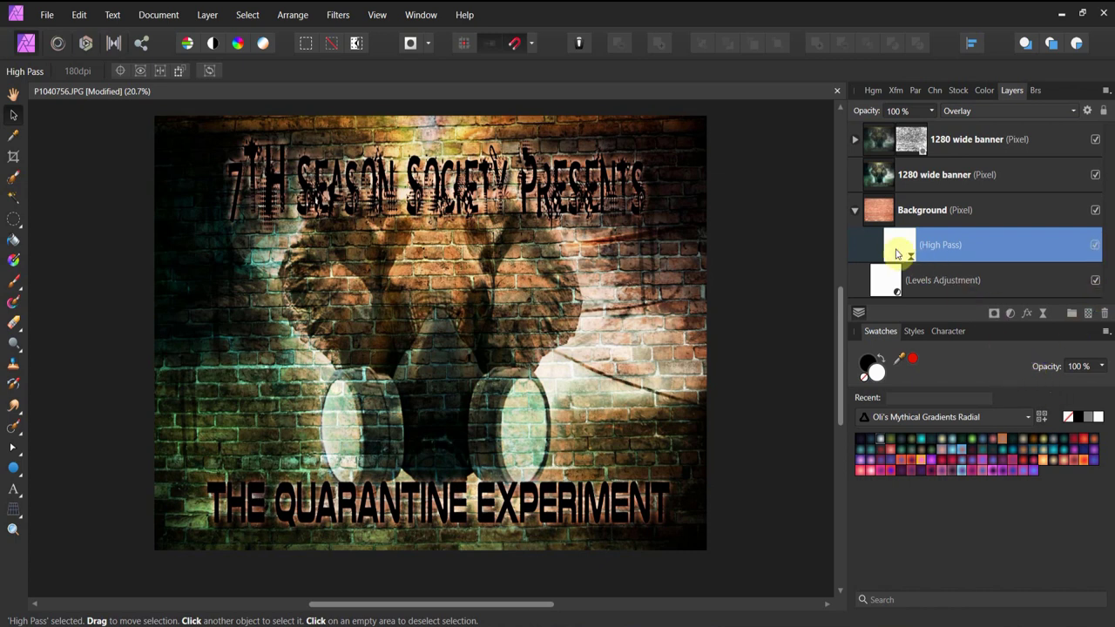
Lock the Background brick layer and the middle 1280 wide banner layer.
left_click(854, 213)
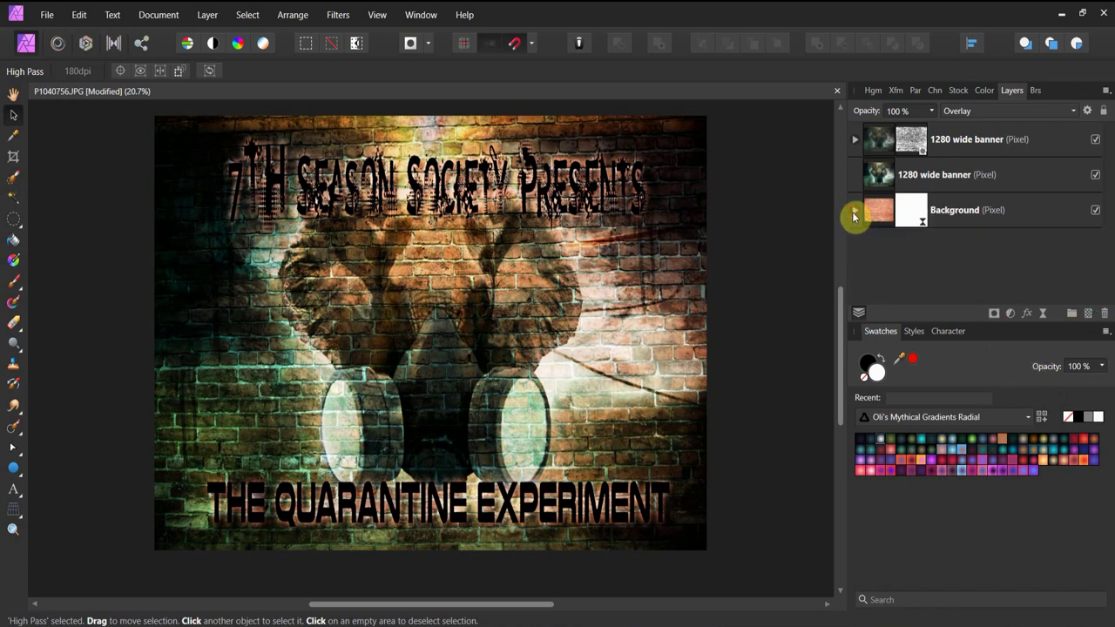
left_click(986, 209)
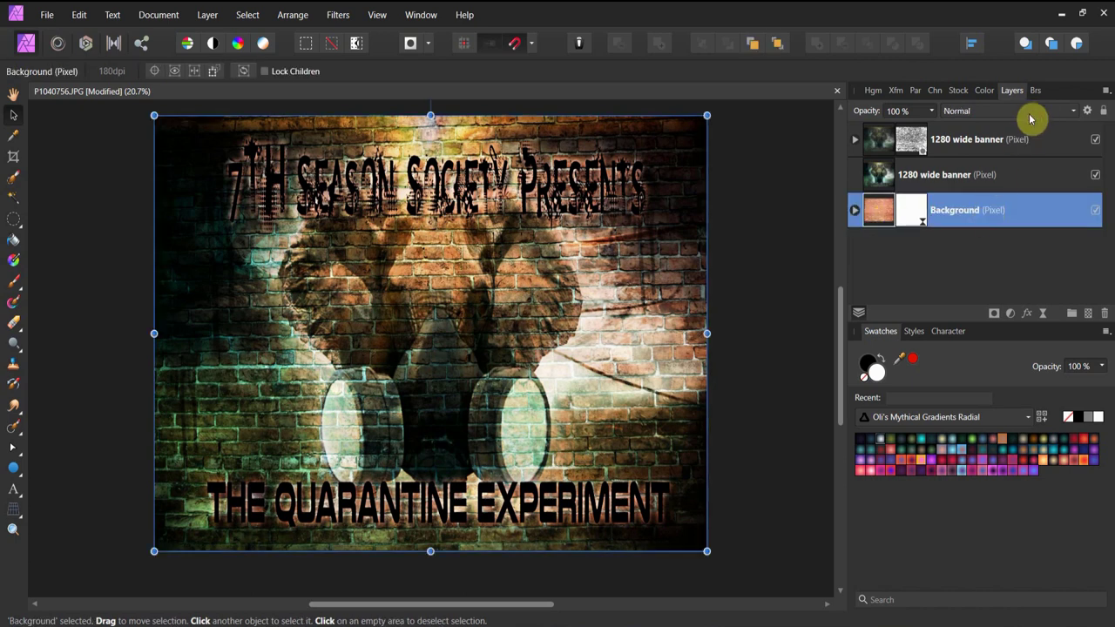
left_click(1103, 111)
left_click(930, 178)
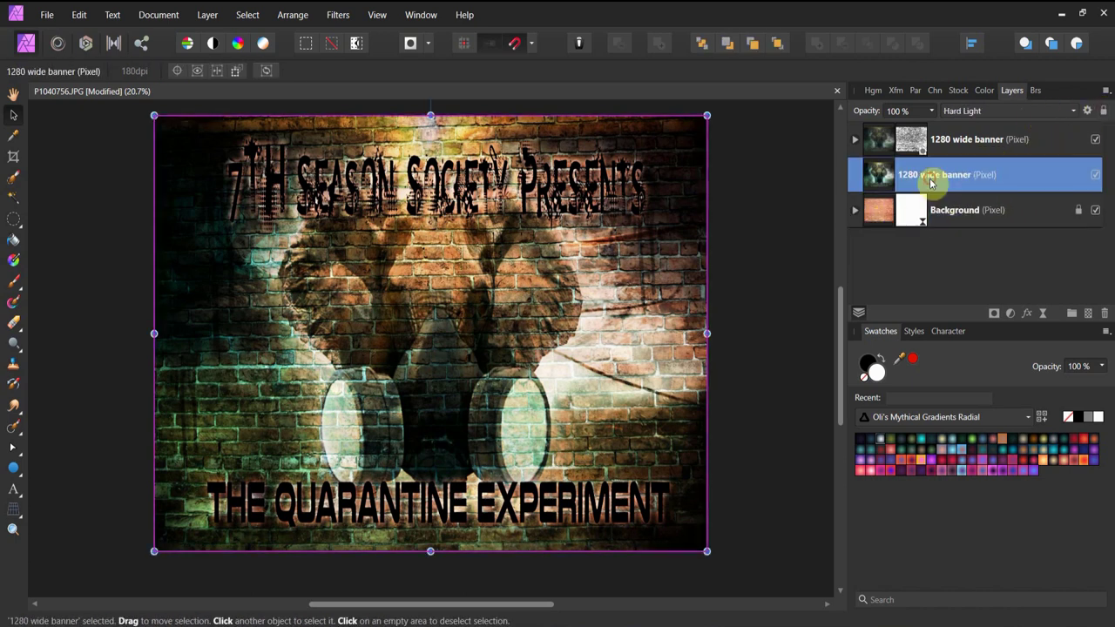
left_click(1103, 111)
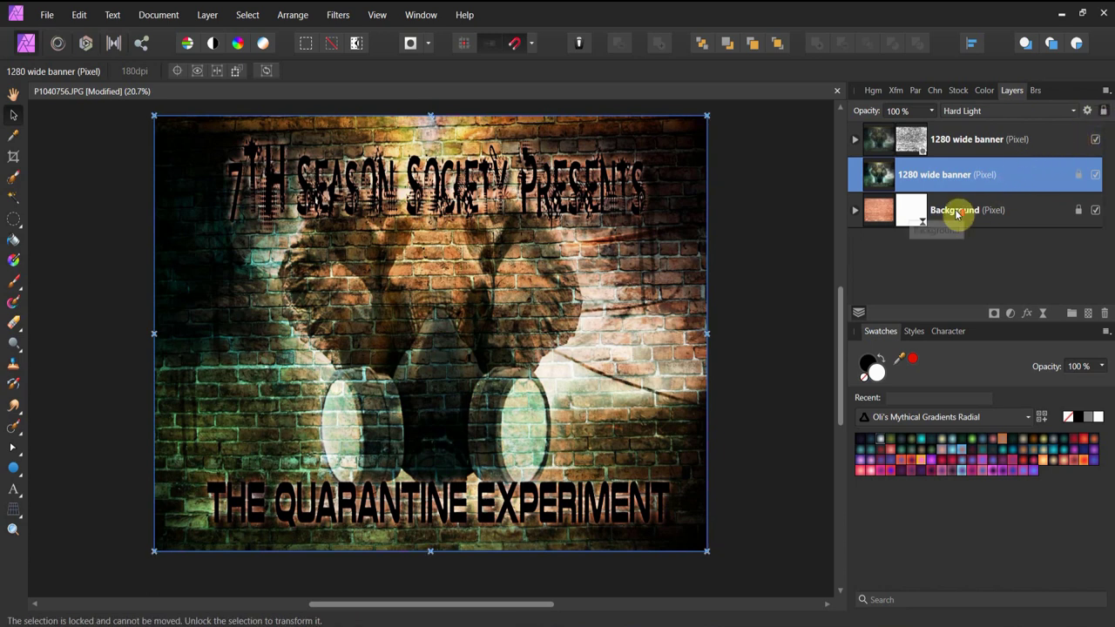
Give the top banner layer 47% opacity and the Background mask, then lock it.
left_click(855, 141)
left_click(877, 143)
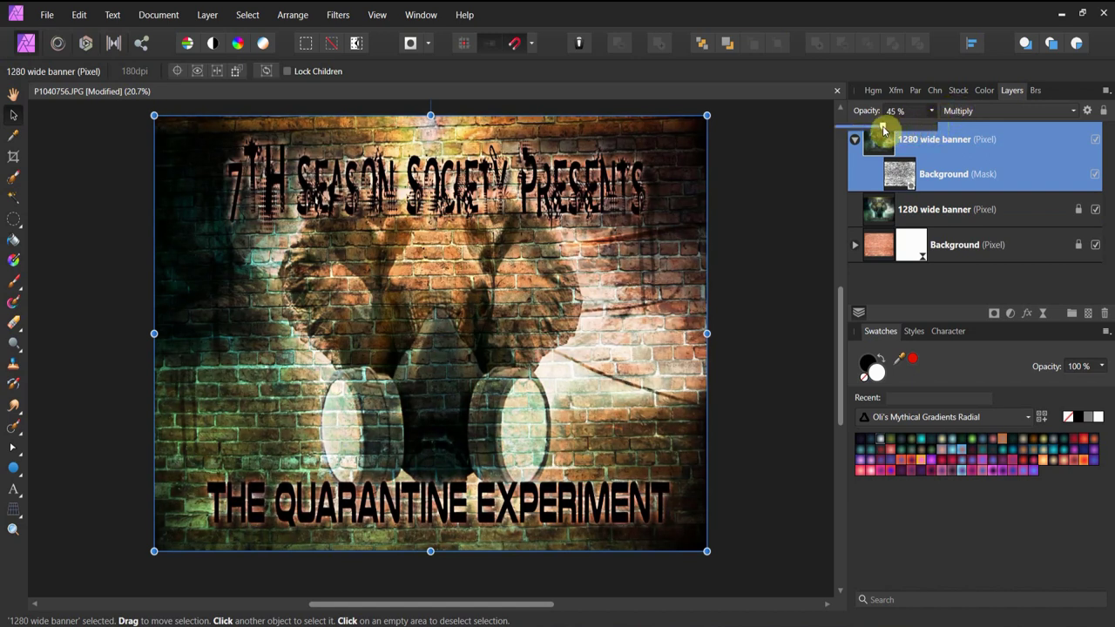
left_click_drag(883, 129, 853, 135)
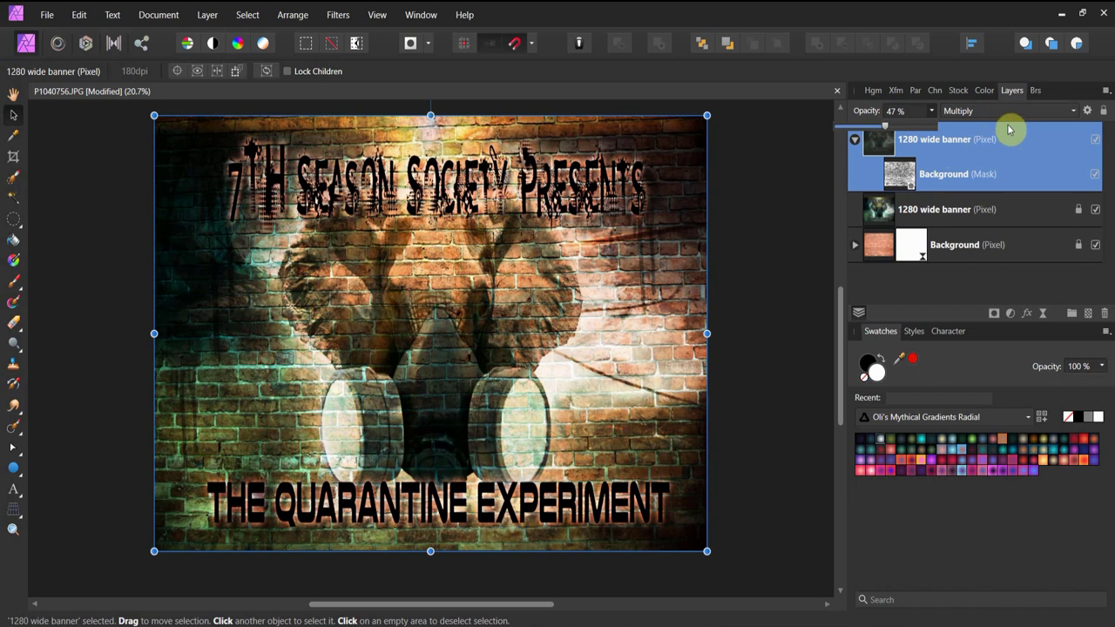
left_click_drag(1013, 193, 873, 144)
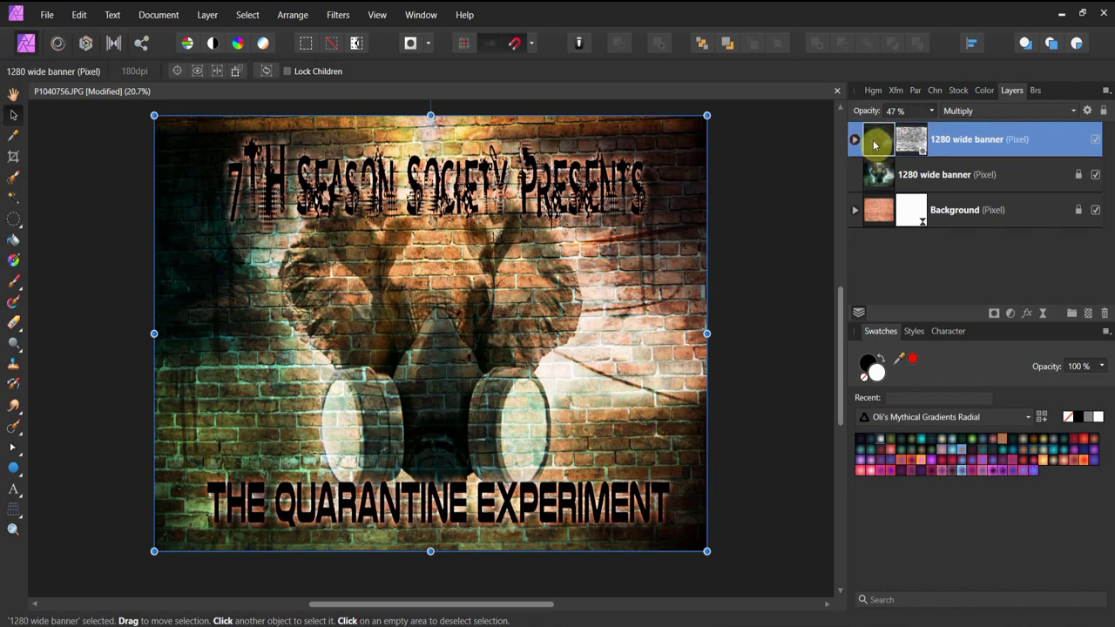
left_click(1095, 139)
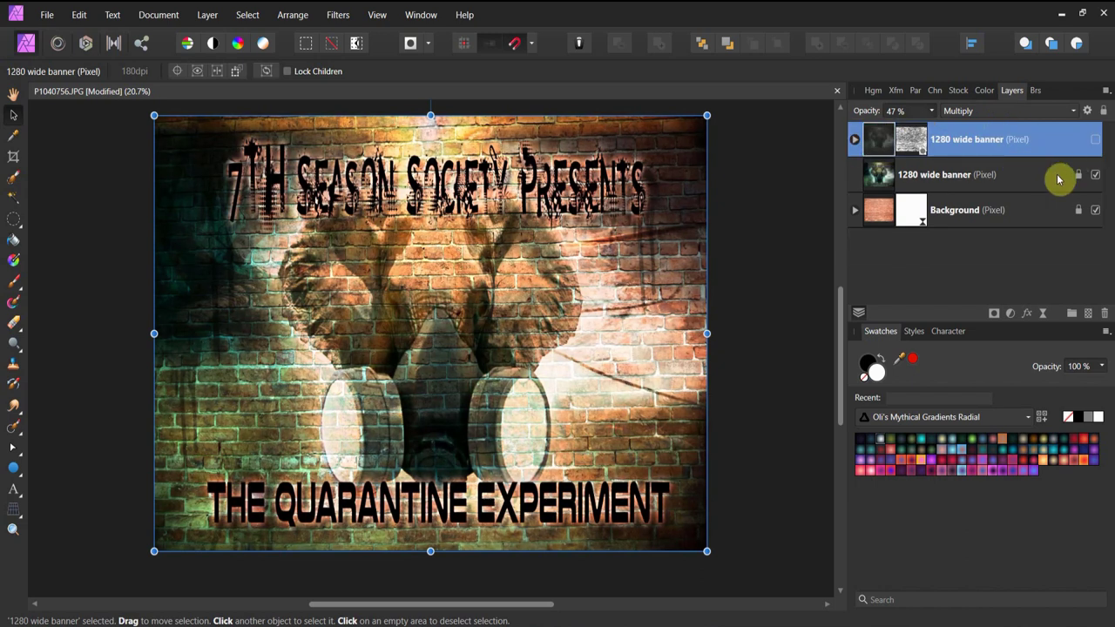
left_click(1095, 140)
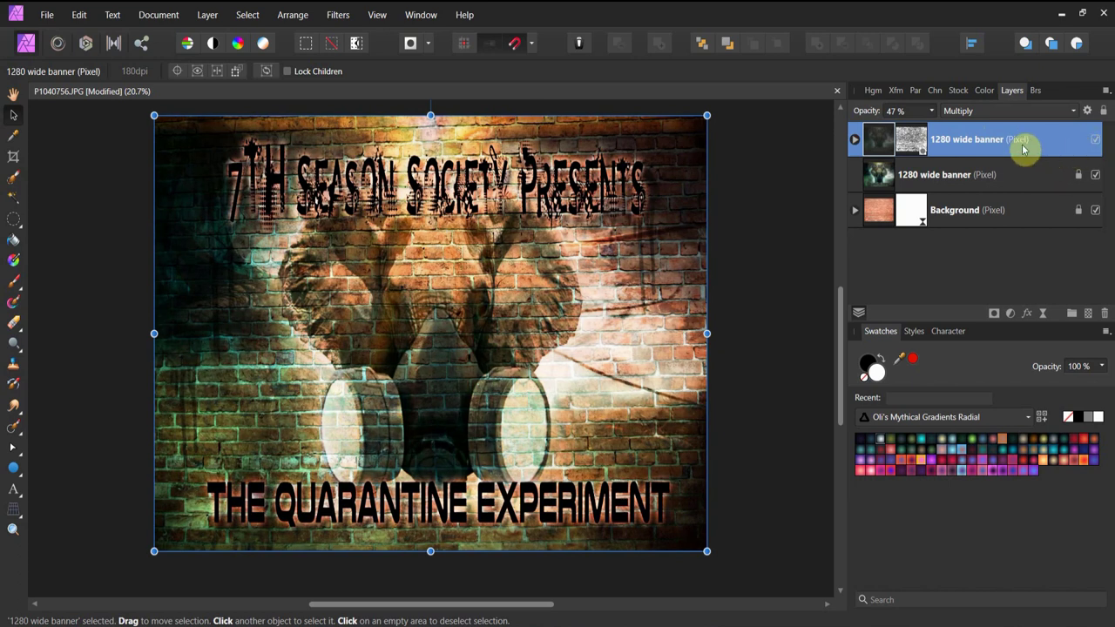
left_click(1103, 108)
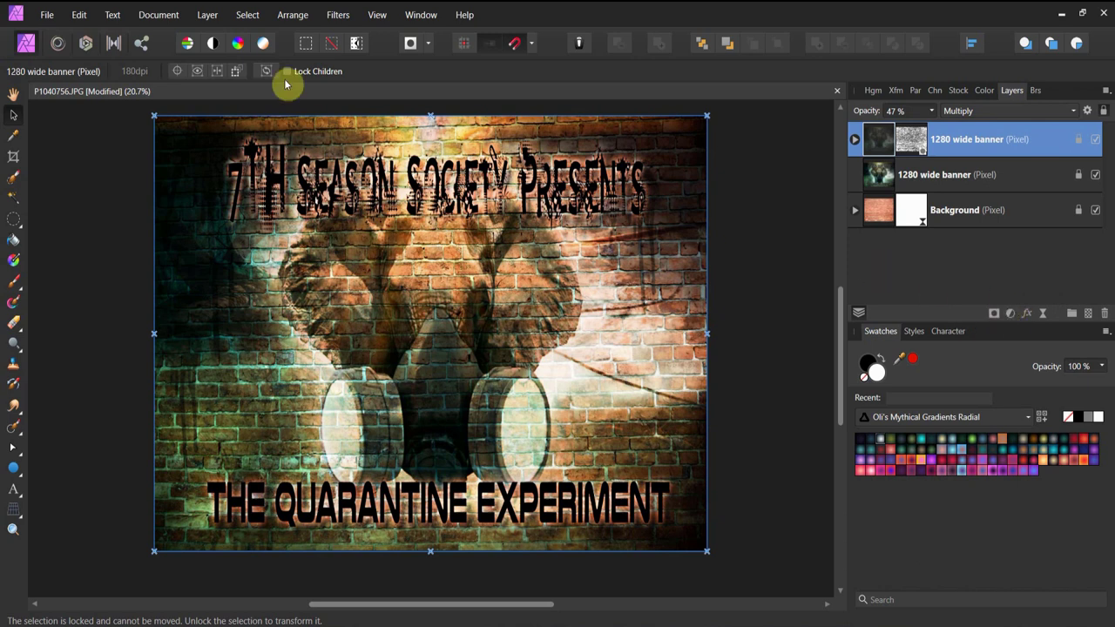
Add a Live Lighting filter with a point light moved up toward the poster's top-right.
left_click(207, 21)
mouse_move(186, 177)
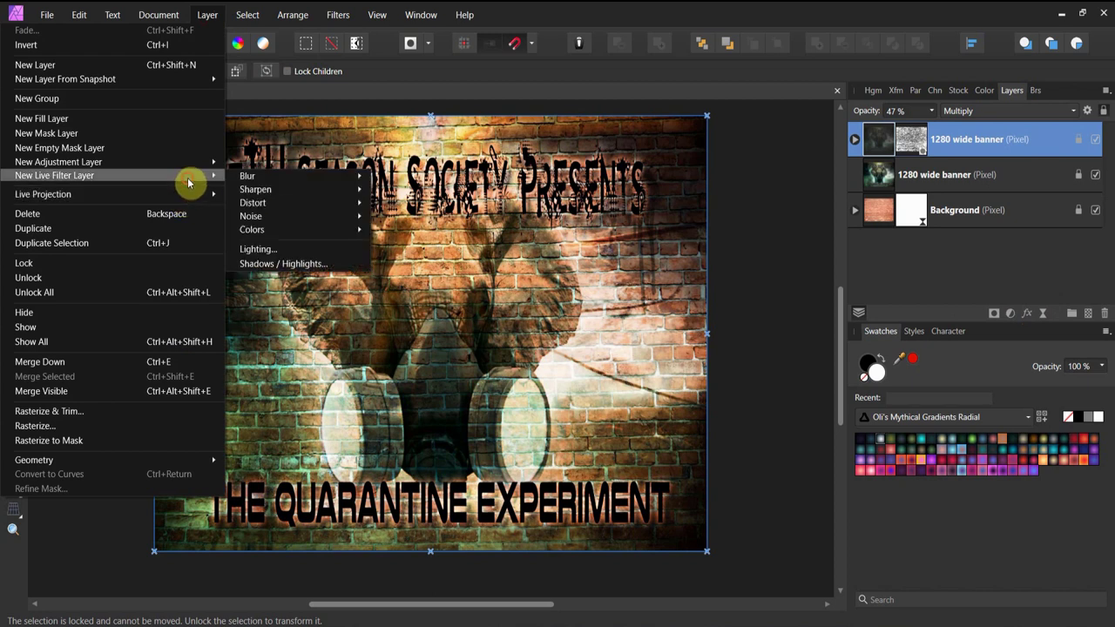
left_click(261, 250)
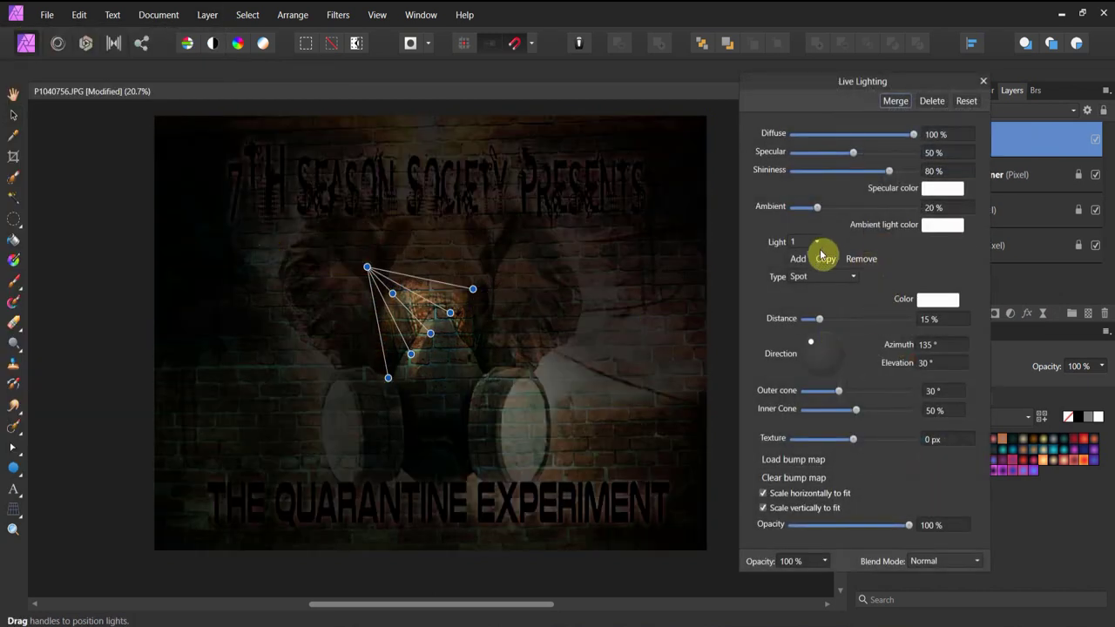
left_click(844, 279)
left_click(841, 306)
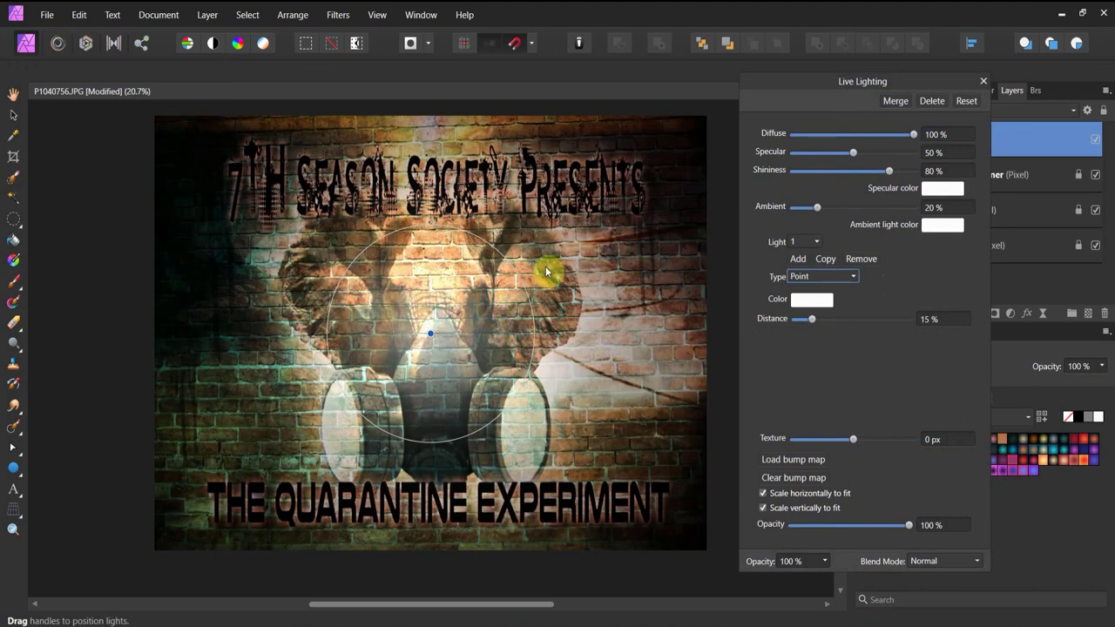
left_click_drag(431, 338, 579, 220)
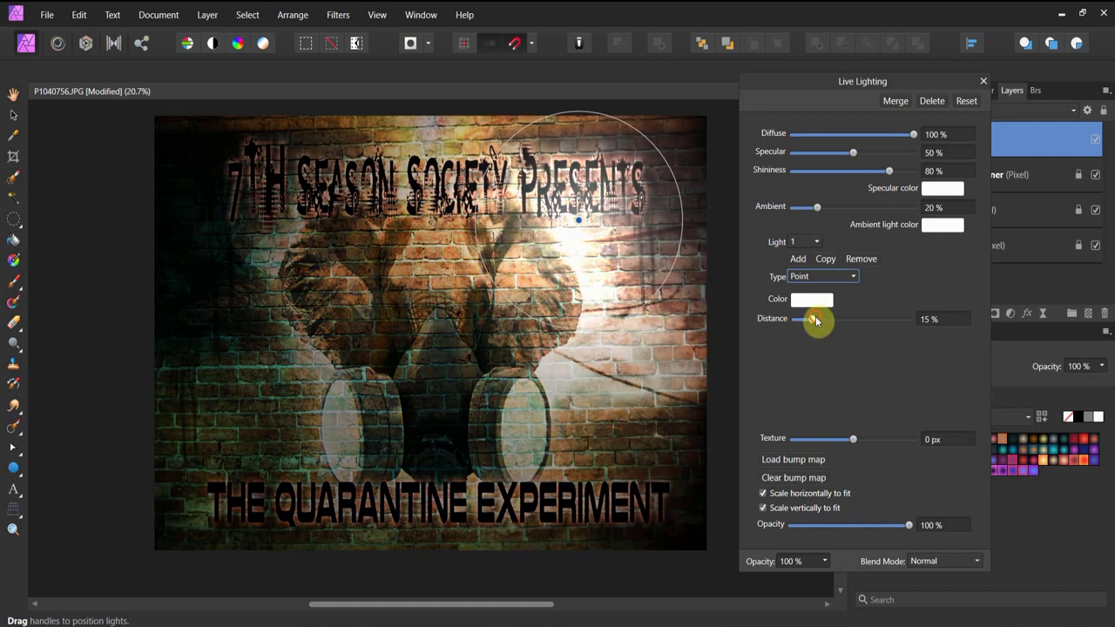
Set the light distance to 26%, colour pale cyan, and texture to 11.1 px.
left_click_drag(812, 318, 825, 323)
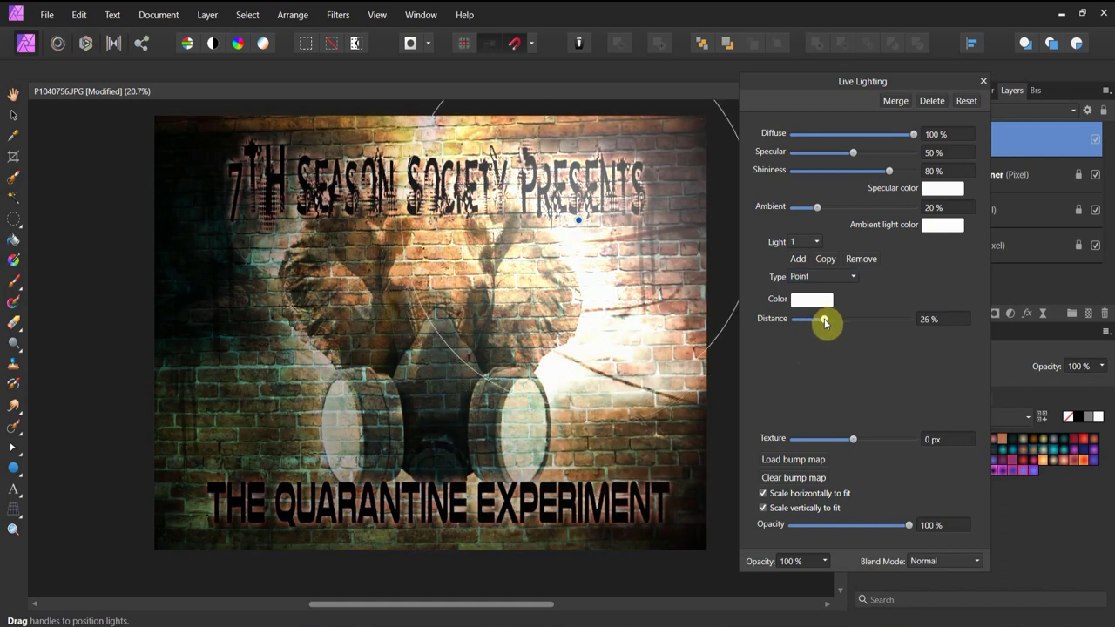
left_click(826, 300)
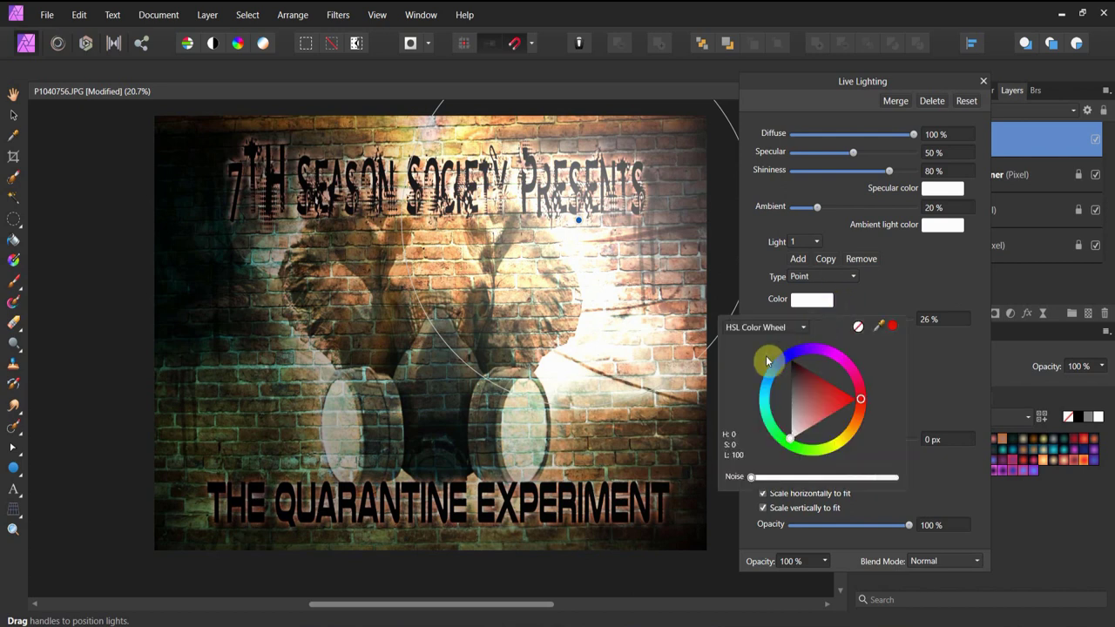
left_click(767, 389)
left_click_drag(794, 377, 821, 375)
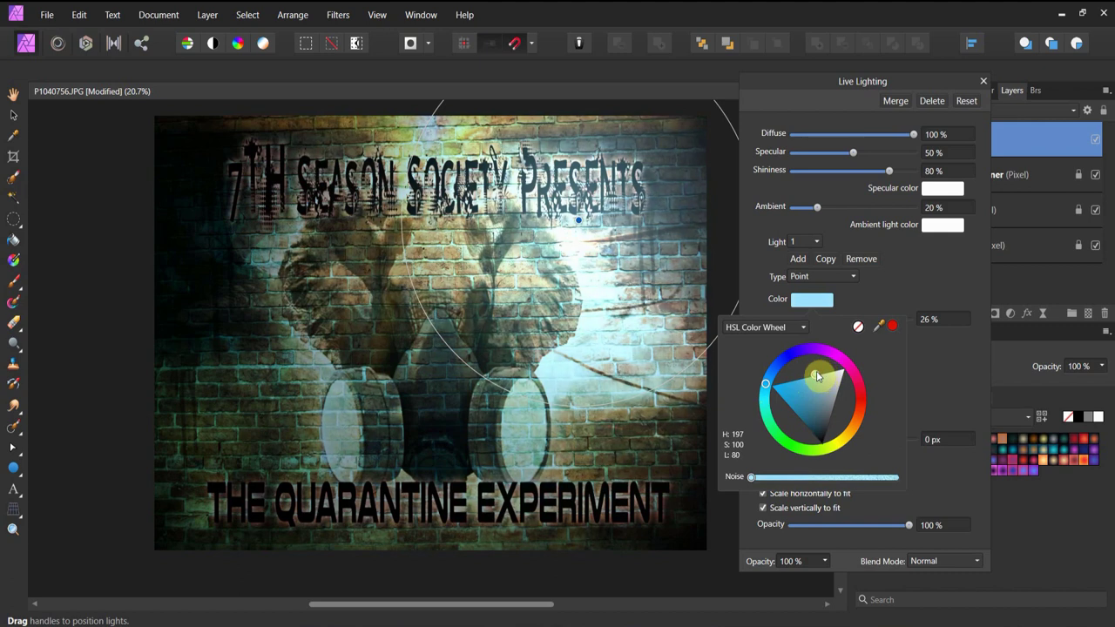
left_click(124, 210)
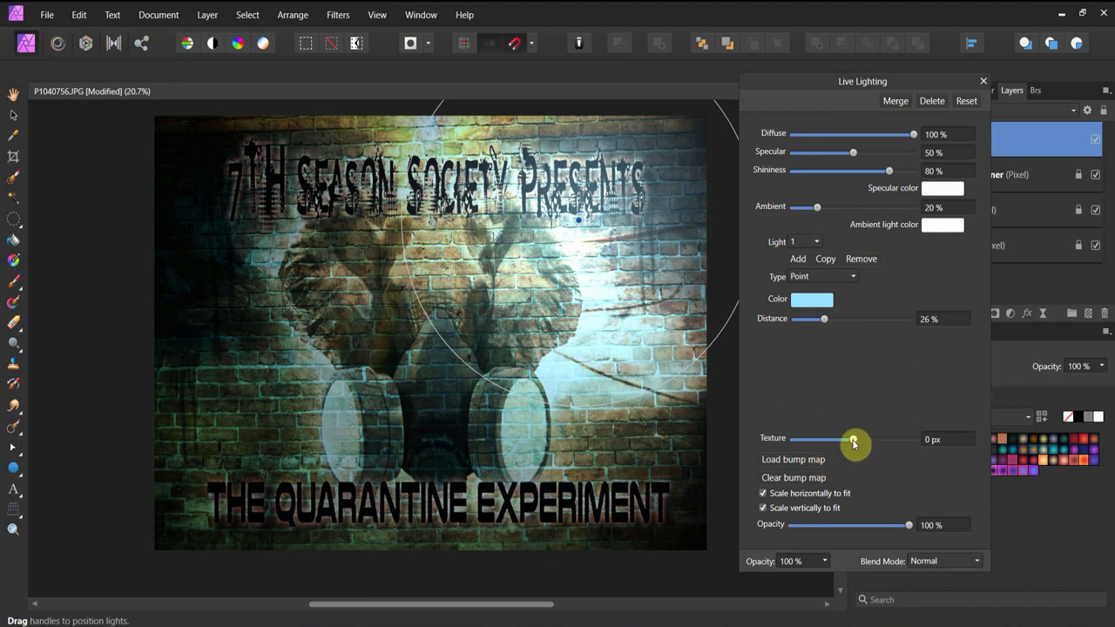
left_click_drag(853, 442, 860, 444)
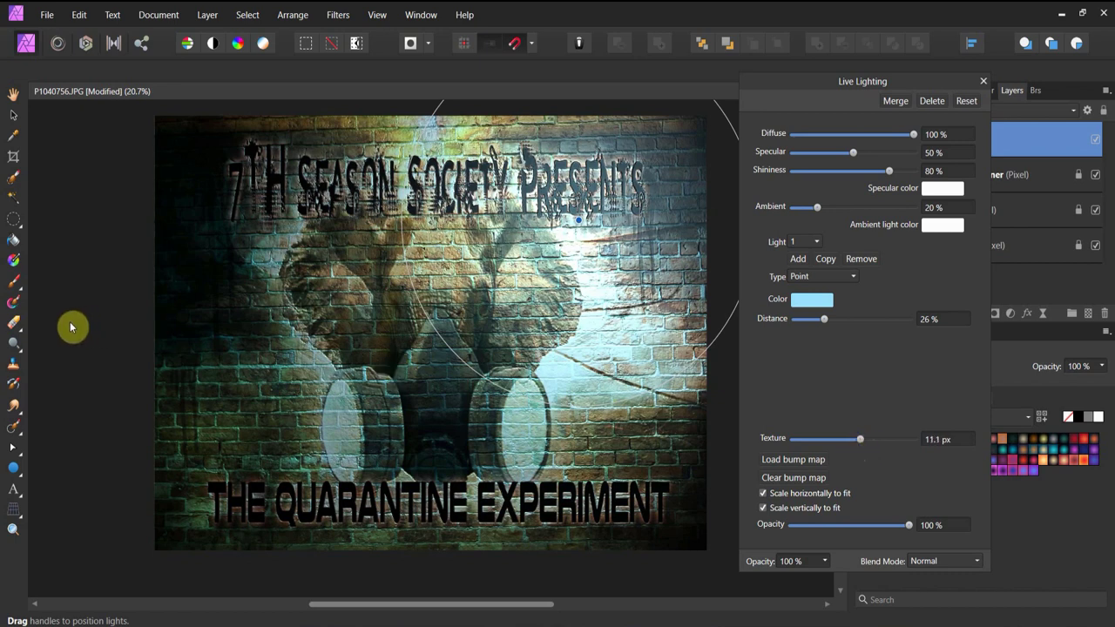
Close the Live Lighting settings and lower the Lighting layer opacity to 70%.
left_click(13, 115)
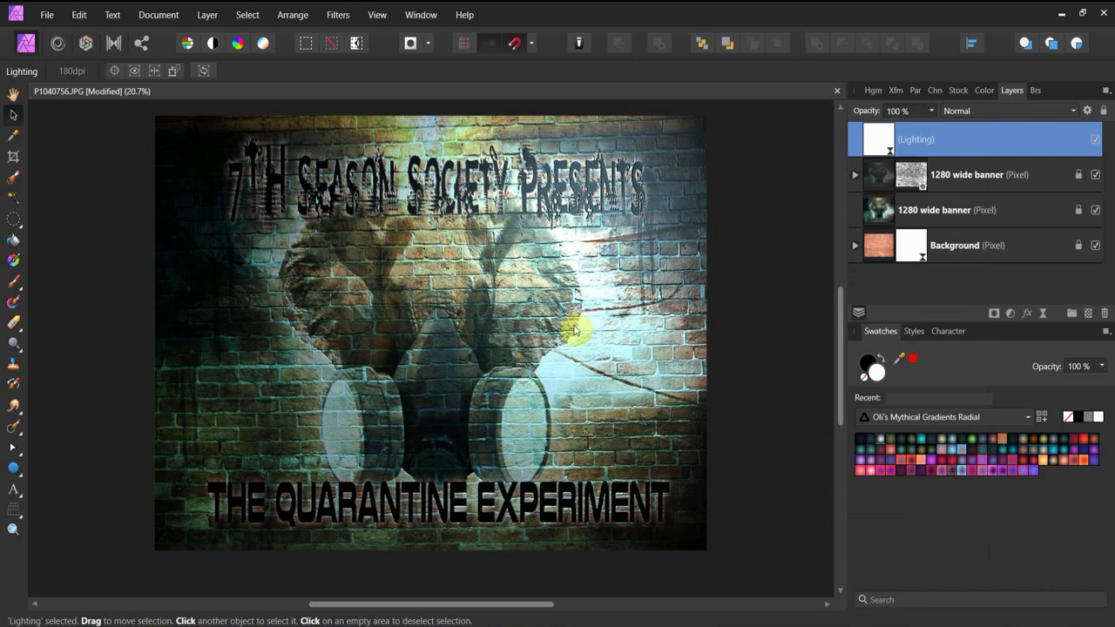
left_click(933, 113)
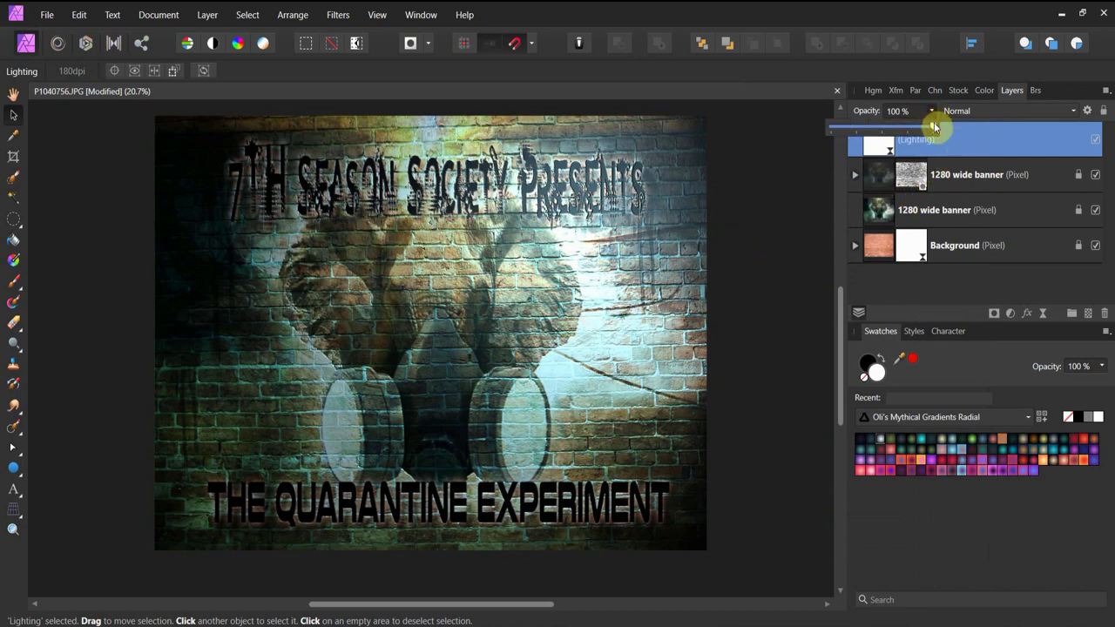
left_click_drag(913, 132, 906, 131)
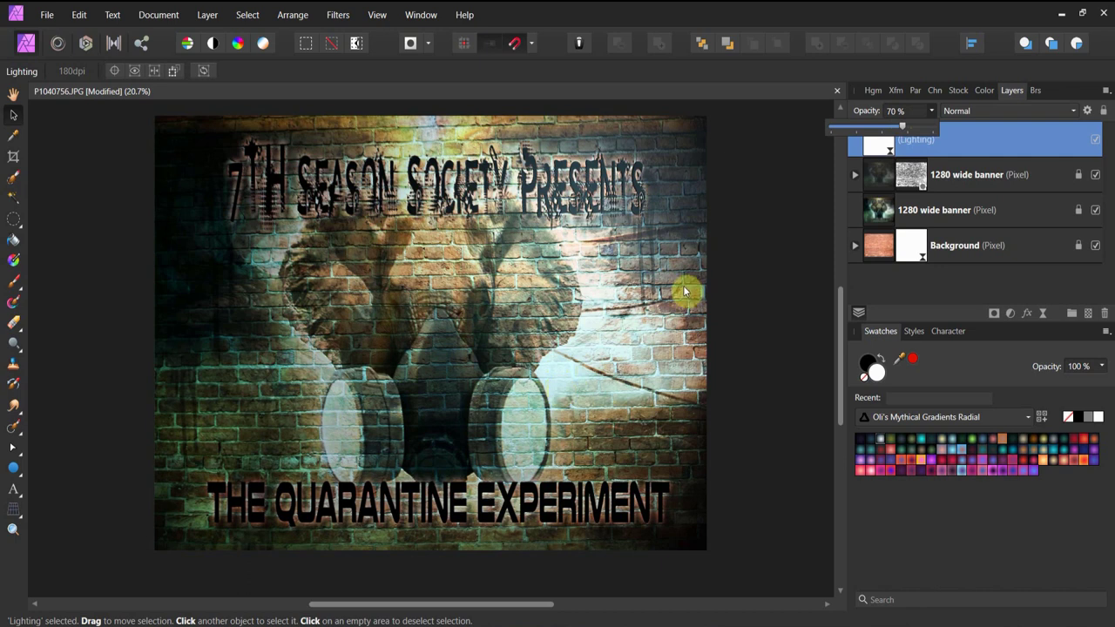
left_click(858, 179)
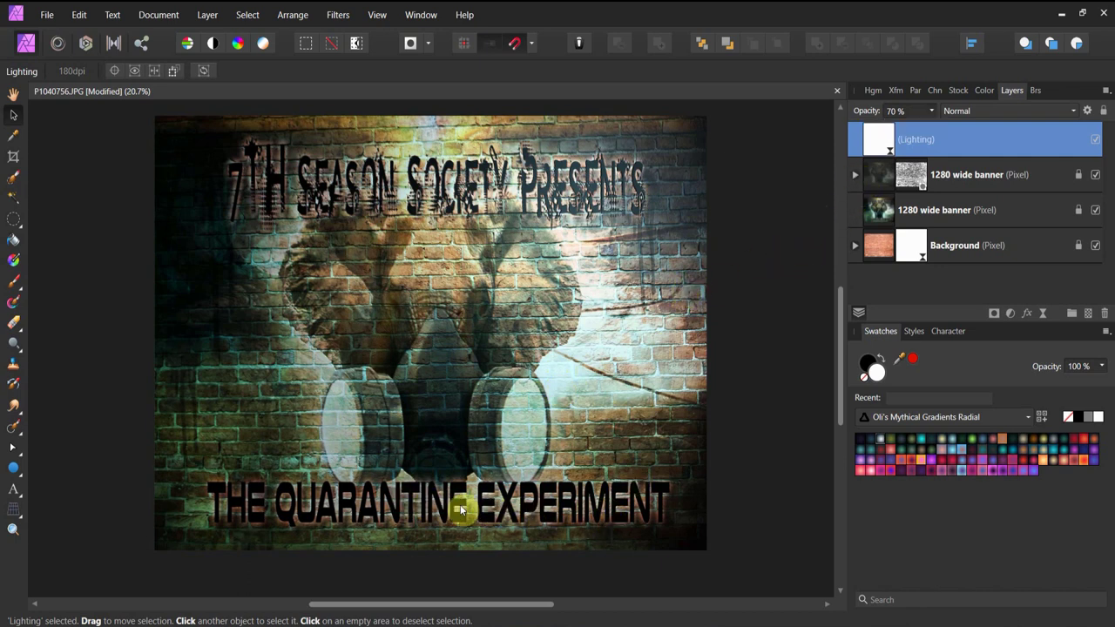
Group the upper and lower 1280 wide banner layers and add a blank mask to the group.
left_click(884, 179)
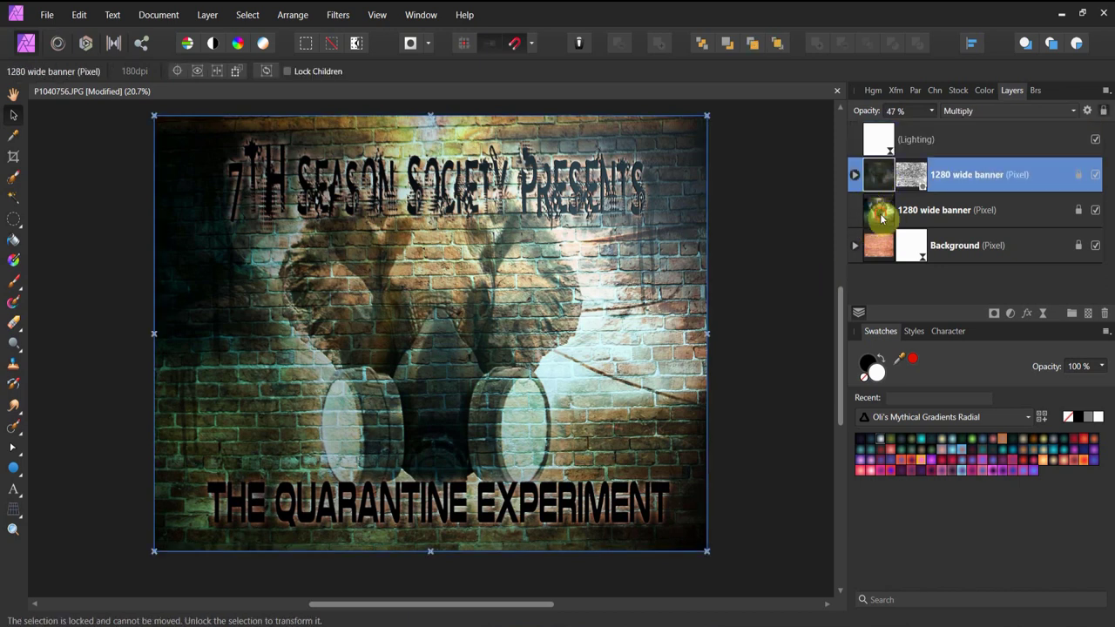
left_click(881, 218, "shift")
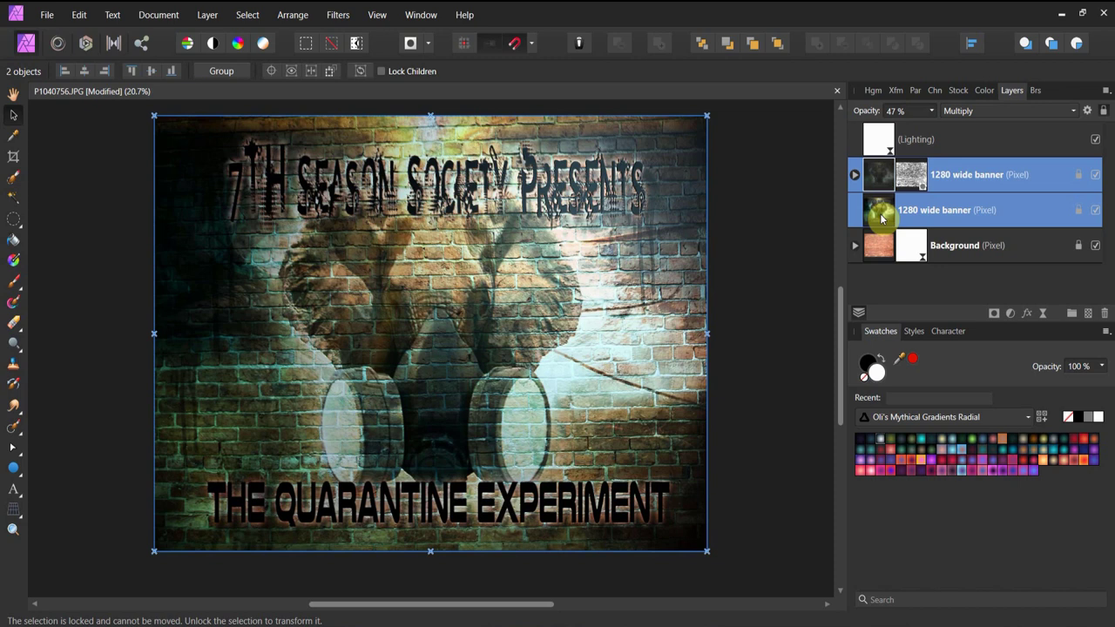
right_click(882, 217)
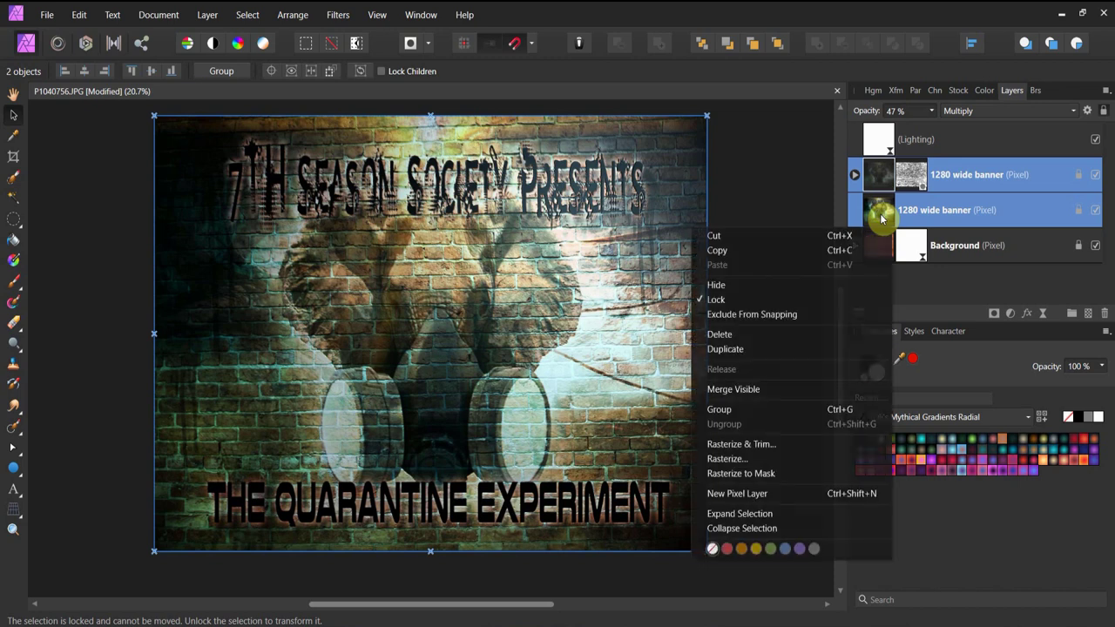
left_click(821, 411)
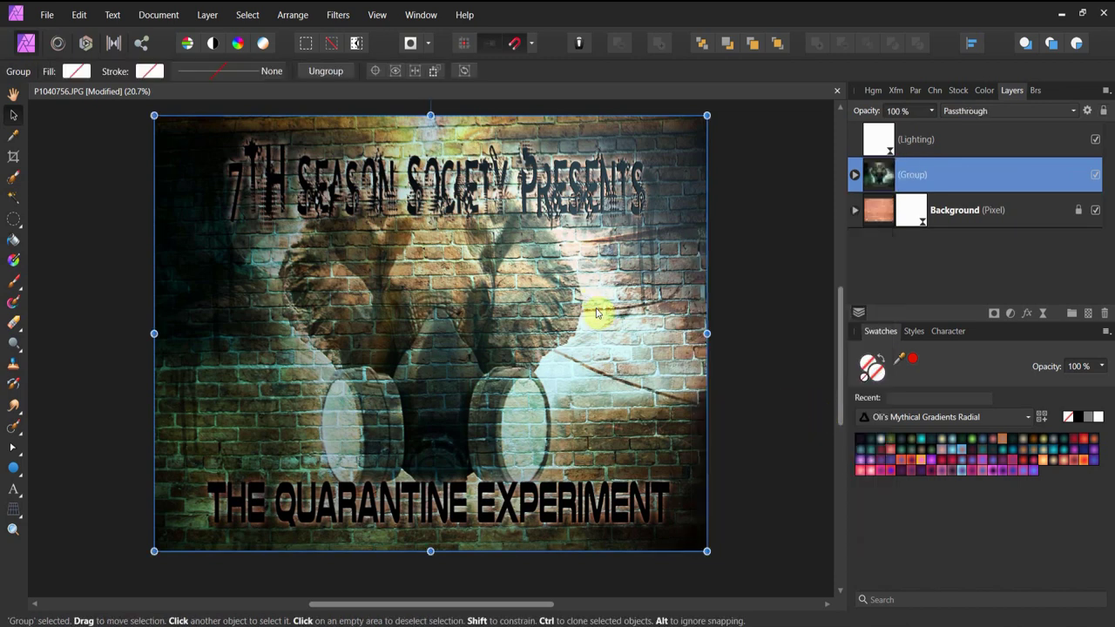
left_click(994, 313)
left_click(855, 175)
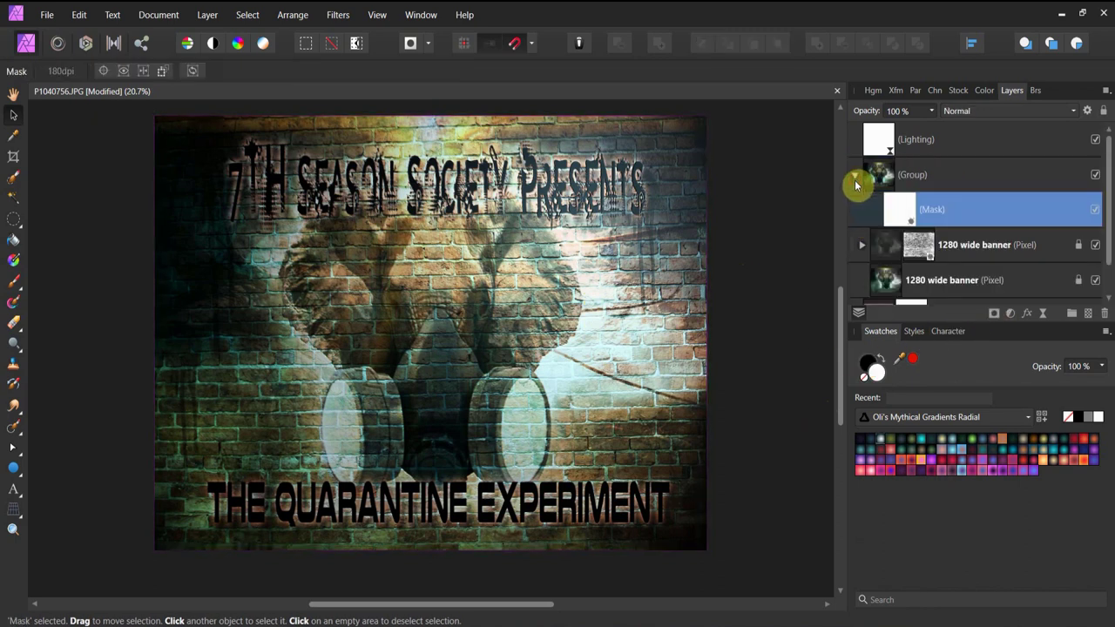
Choose the 300 px brush from the Texture category of the brush library.
left_click(13, 281)
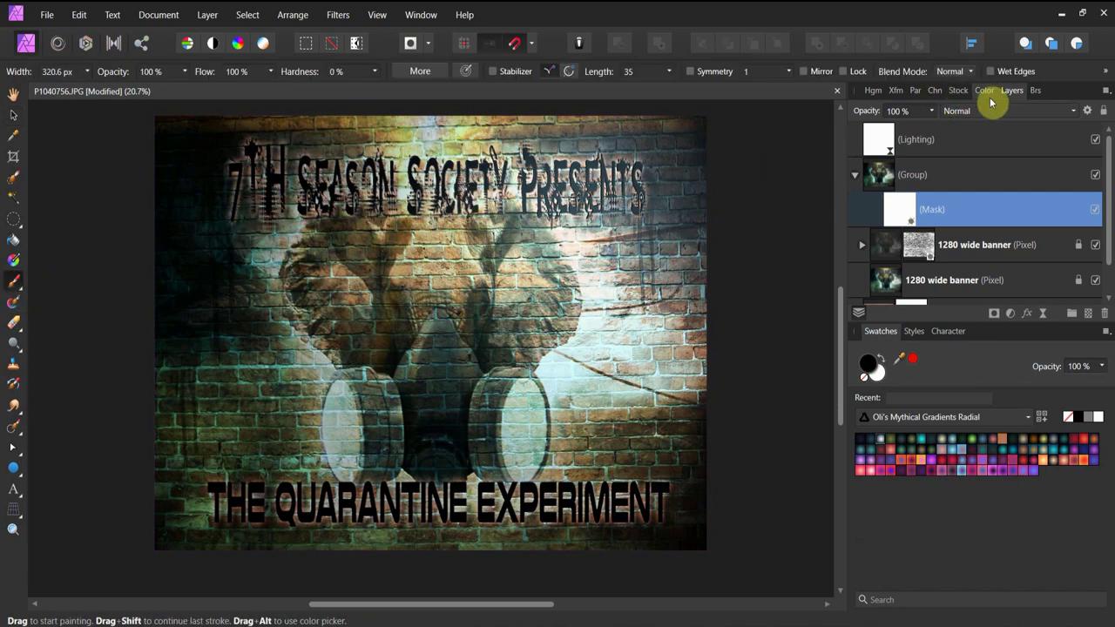
left_click(1034, 92)
left_click(1007, 110)
scroll(990, 183, "up", 15)
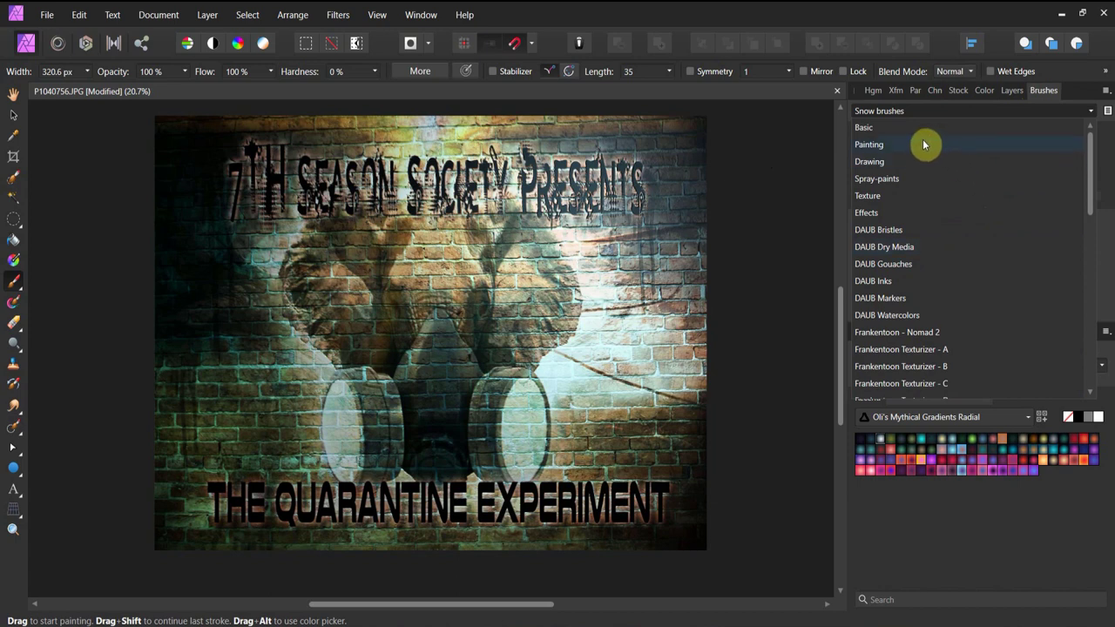
left_click(900, 204)
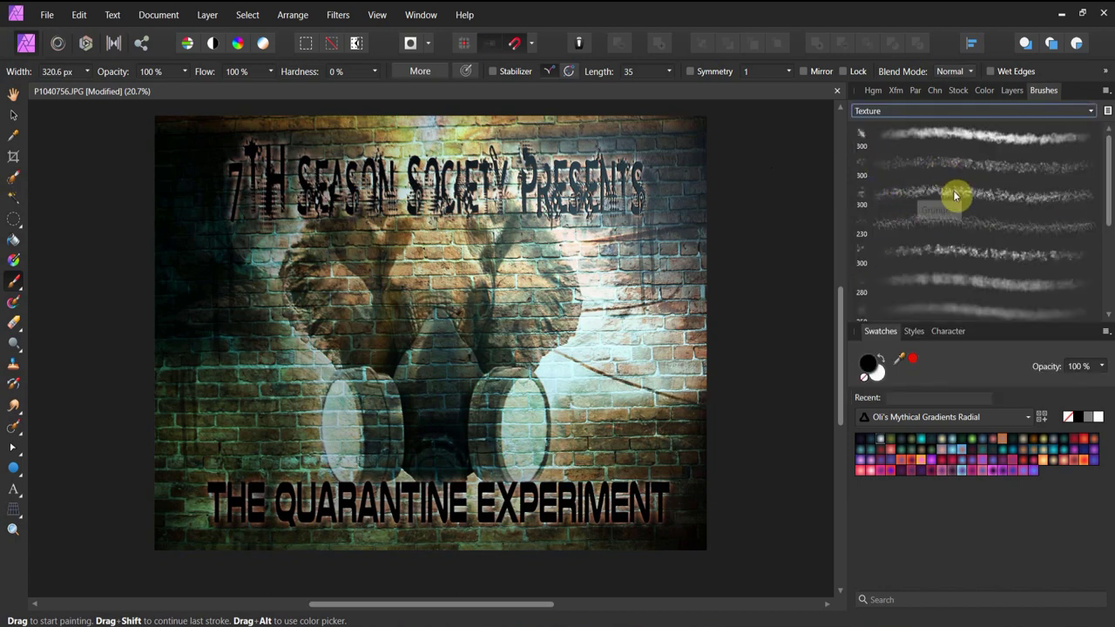
scroll(971, 249, "down", 1)
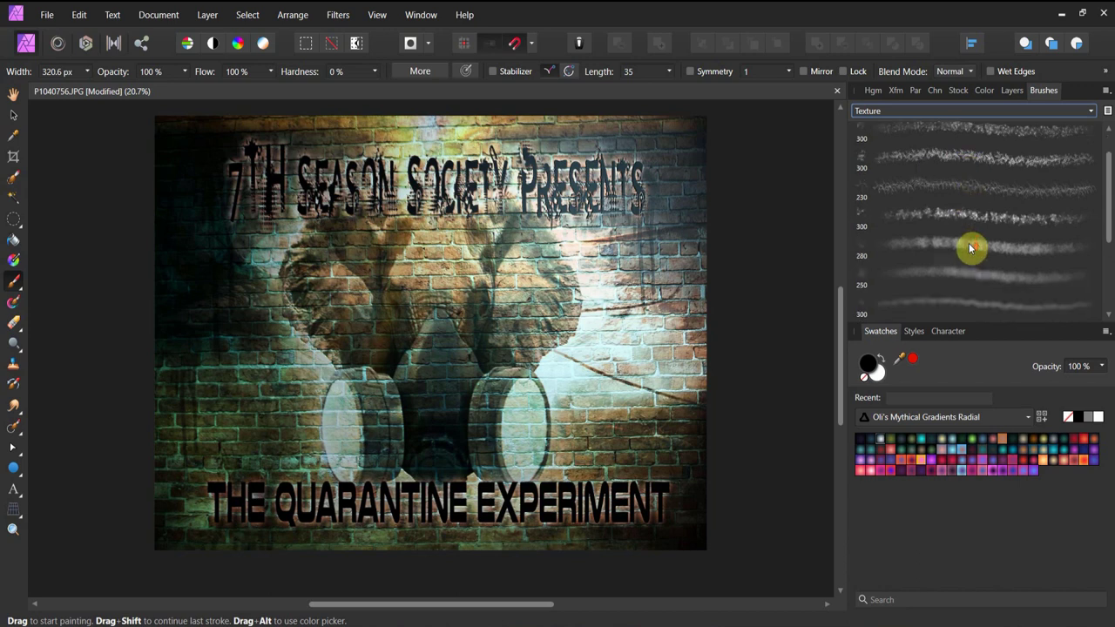
scroll(970, 244, "up", 1)
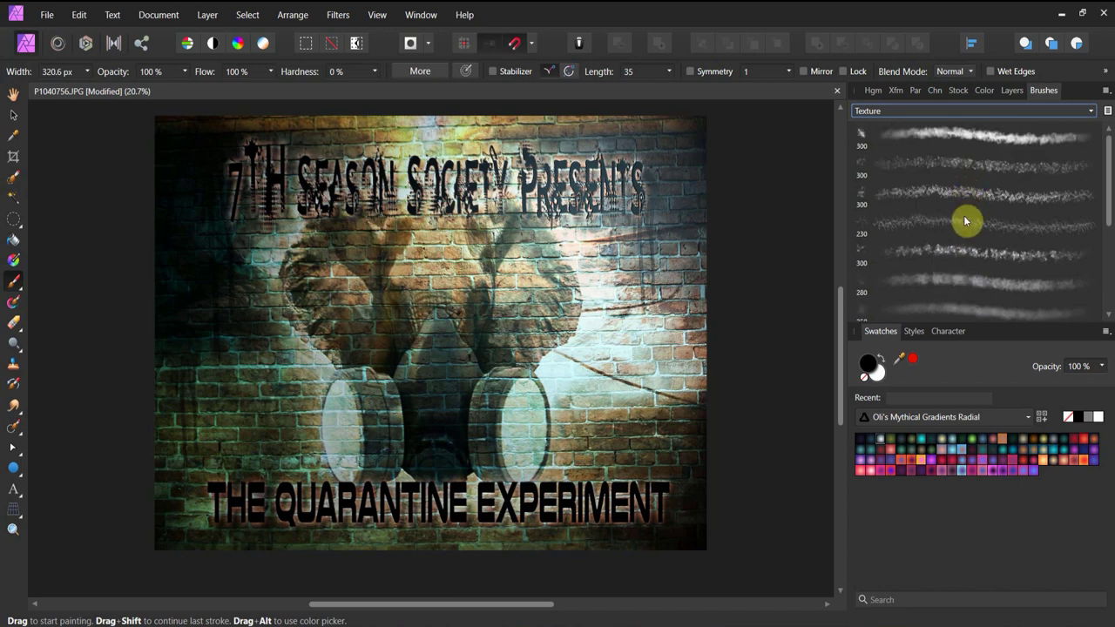
left_click(958, 251)
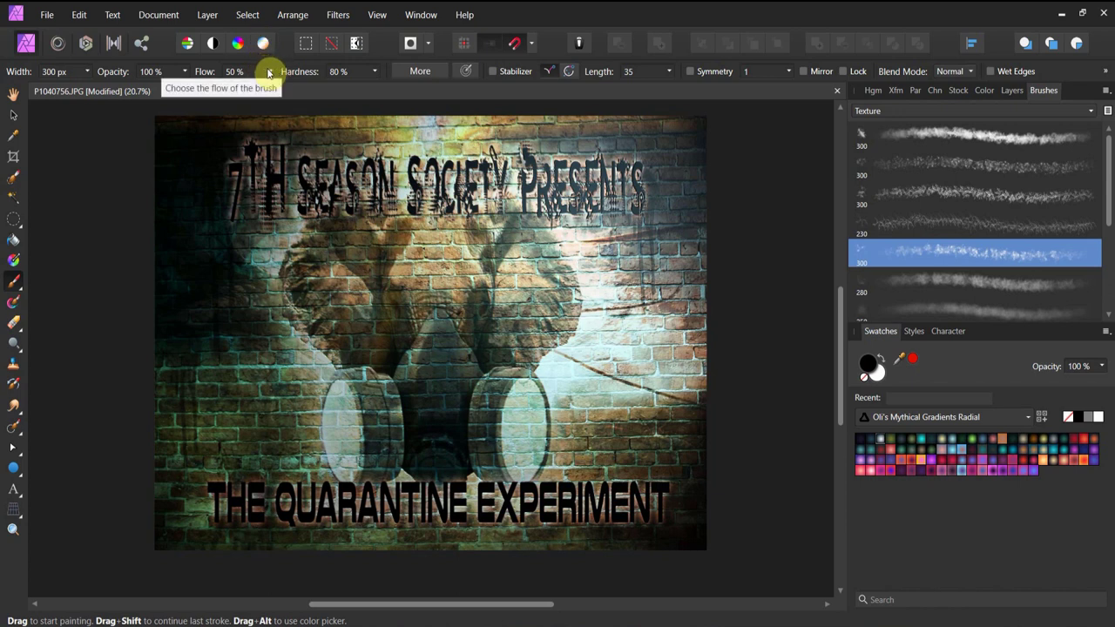
At 44% flow and 45% opacity, brush over EXPERIMENT, ending at about 370 px.
left_click(272, 73)
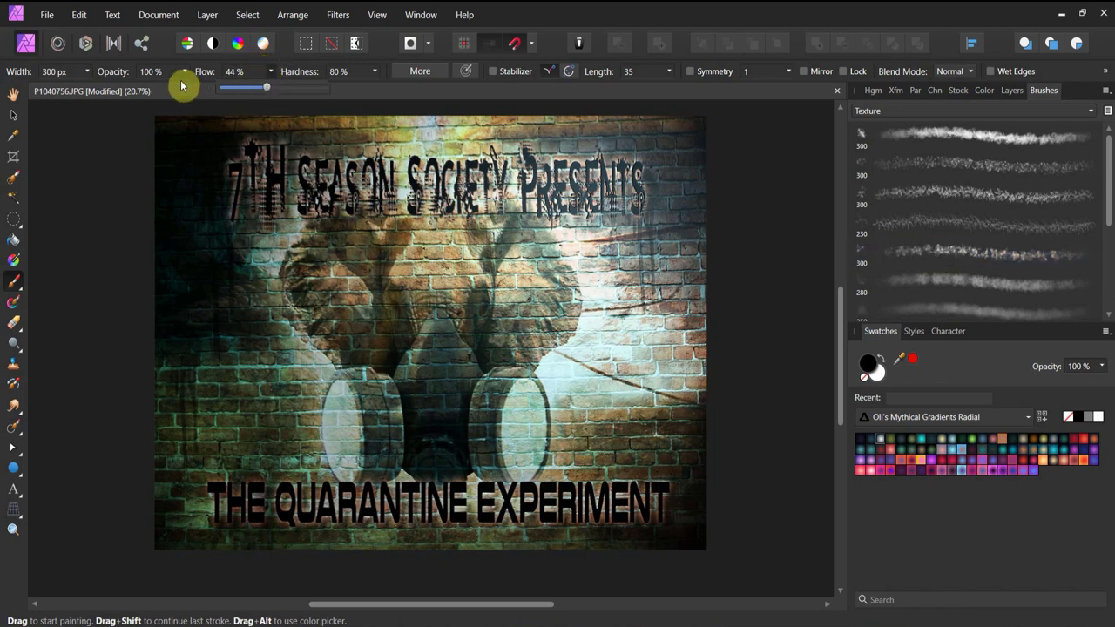
left_click(184, 73)
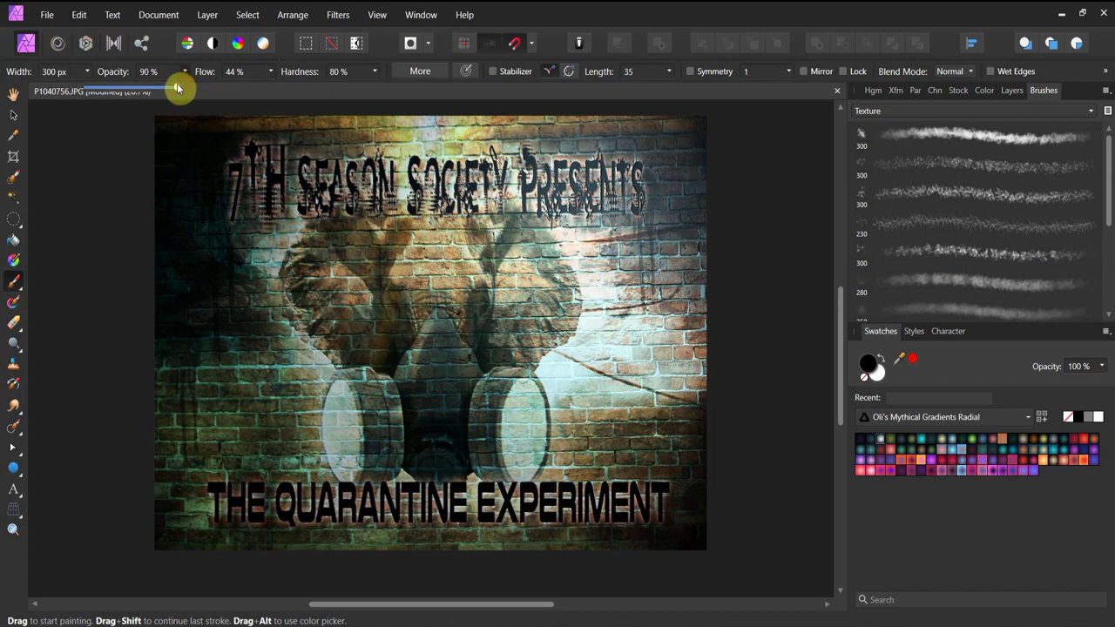
left_click_drag(185, 90, 153, 88)
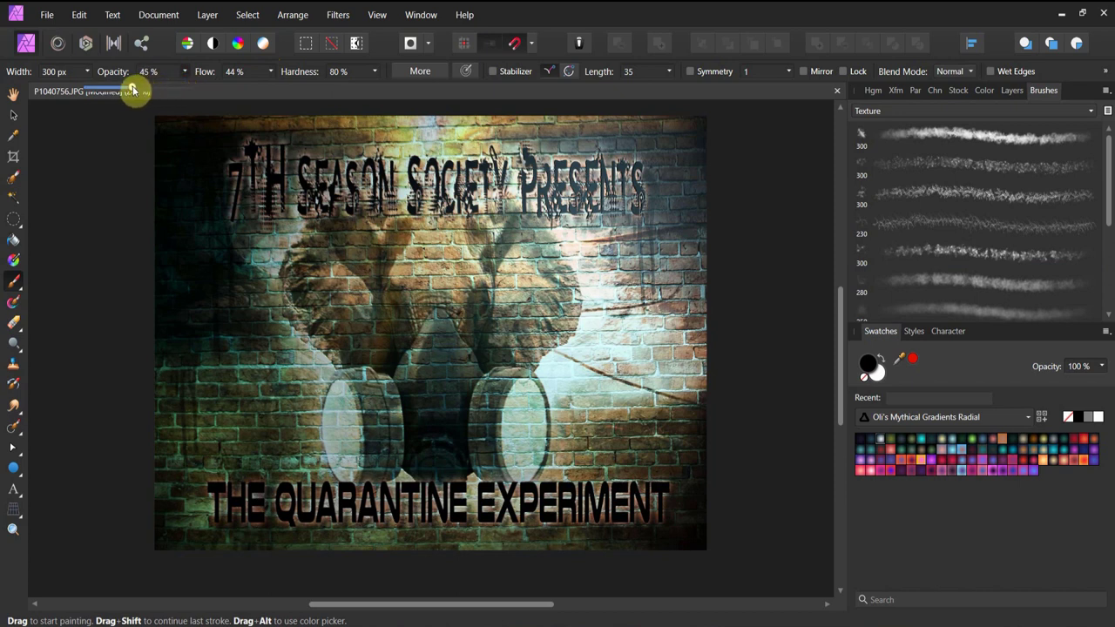
key("bracketright")
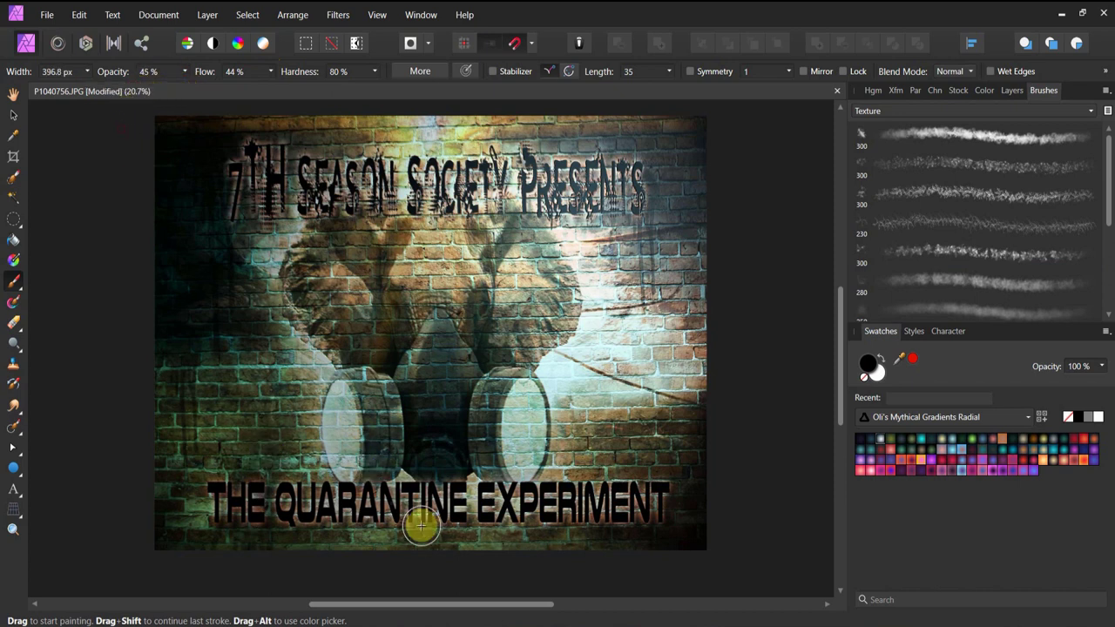
key("bracketright")
key("bracketright")
key("bracketright")
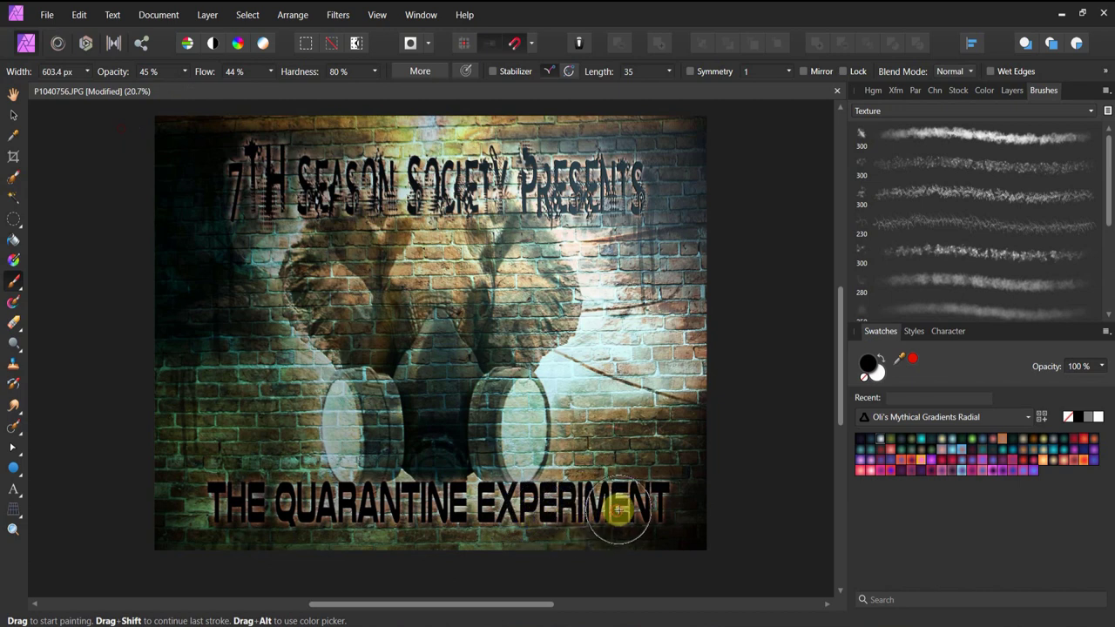
mouse_move(618, 511)
left_mouse_down()
mouse_move(661, 487)
mouse_move(584, 489)
mouse_move(558, 505)
mouse_move(461, 493)
mouse_move(418, 510)
mouse_move(381, 505)
mouse_move(392, 527)
mouse_move(400, 514)
mouse_move(388, 510)
mouse_move(366, 520)
mouse_move(415, 528)
mouse_move(301, 511)
mouse_move(296, 495)
mouse_move(255, 498)
left_mouse_up()
key("bracketleft")
key("bracketleft")
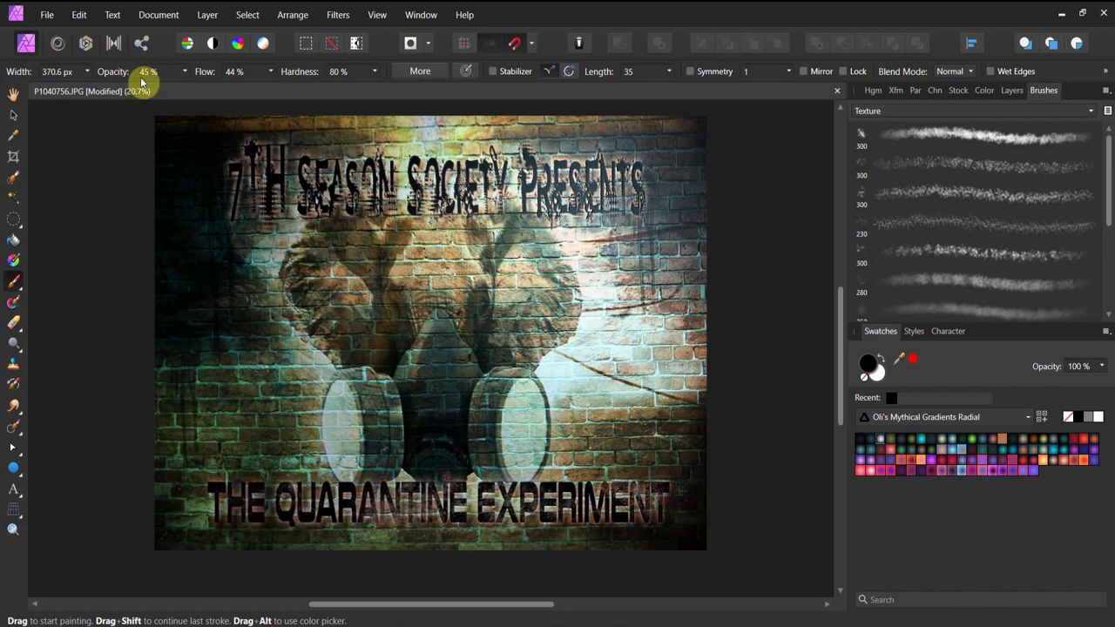
Raise brush opacity to 95% and wear away THE QUAR in the bottom title.
left_click(185, 74)
left_click_drag(187, 90, 241, 92)
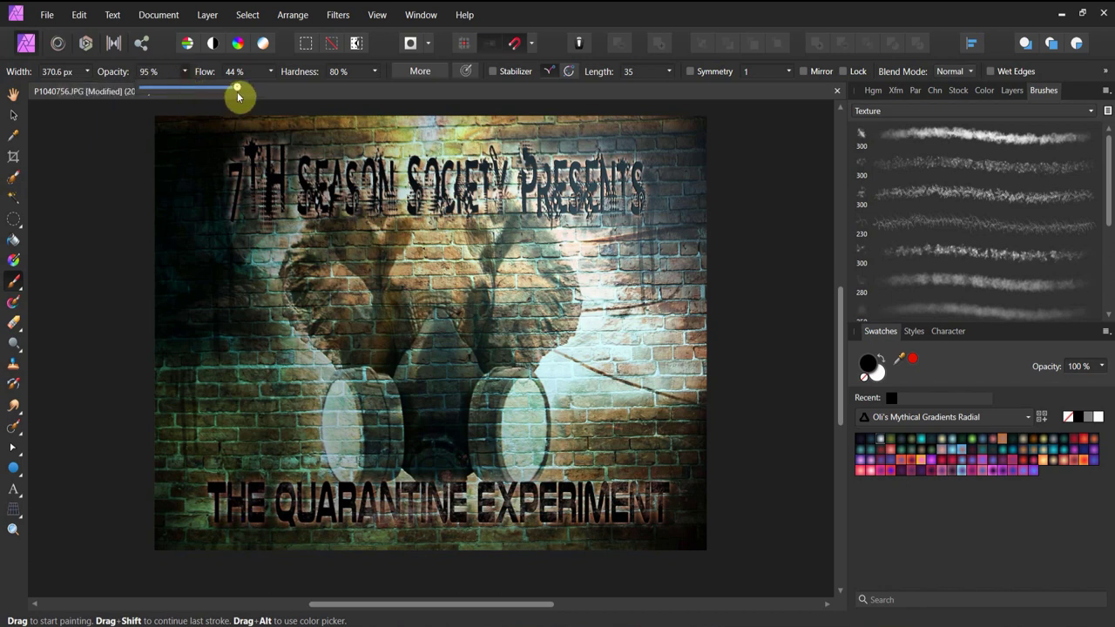
key("bracketright")
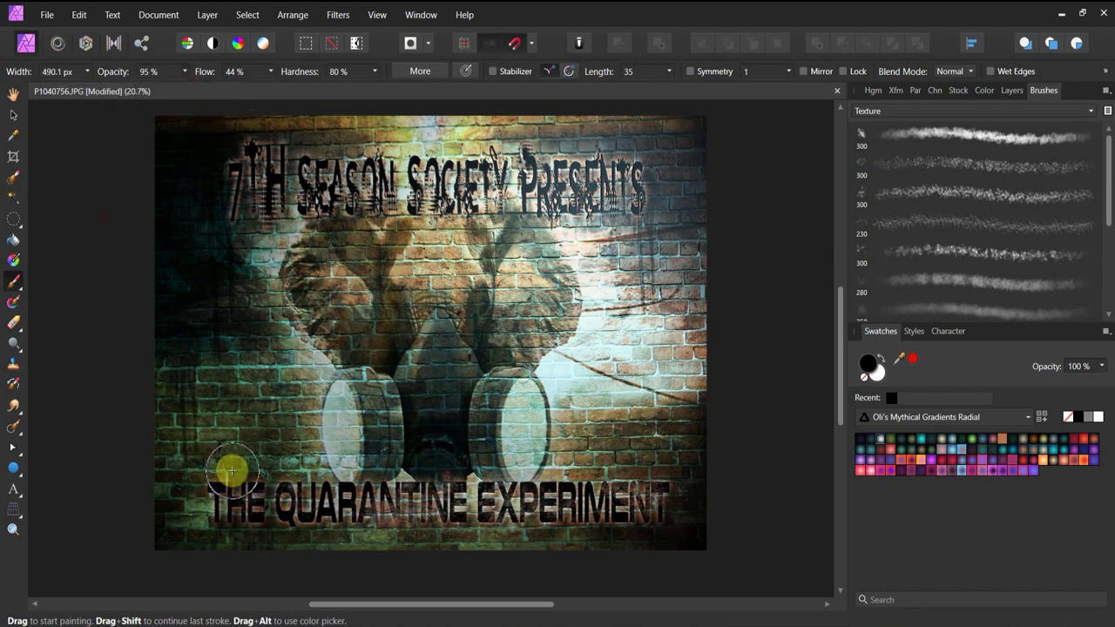
mouse_move(271, 505)
left_mouse_down()
mouse_move(330, 510)
mouse_move(379, 534)
mouse_move(370, 517)
mouse_move(375, 475)
left_mouse_up()
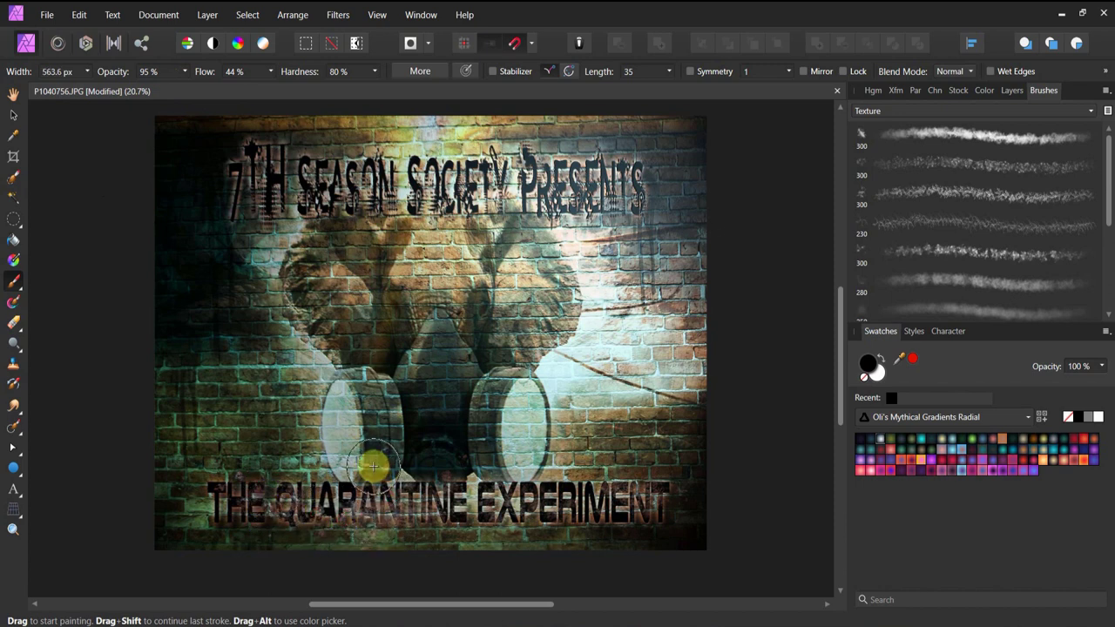
With a larger brush, fade the 7TH area and the left side at 24%, then set 56% opacity.
key("bracketright")
key("bracketright")
key("bracketright")
key("bracketright")
key("bracketright")
key("bracketright")
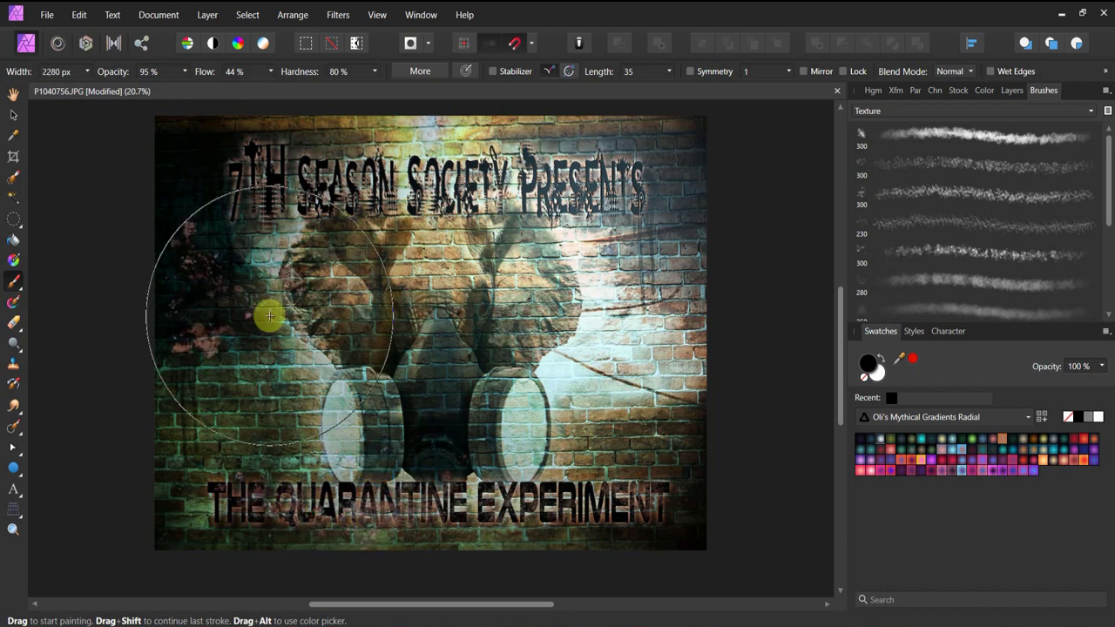
mouse_move(266, 316)
left_mouse_down()
mouse_move(268, 245)
mouse_move(226, 178)
left_mouse_up()
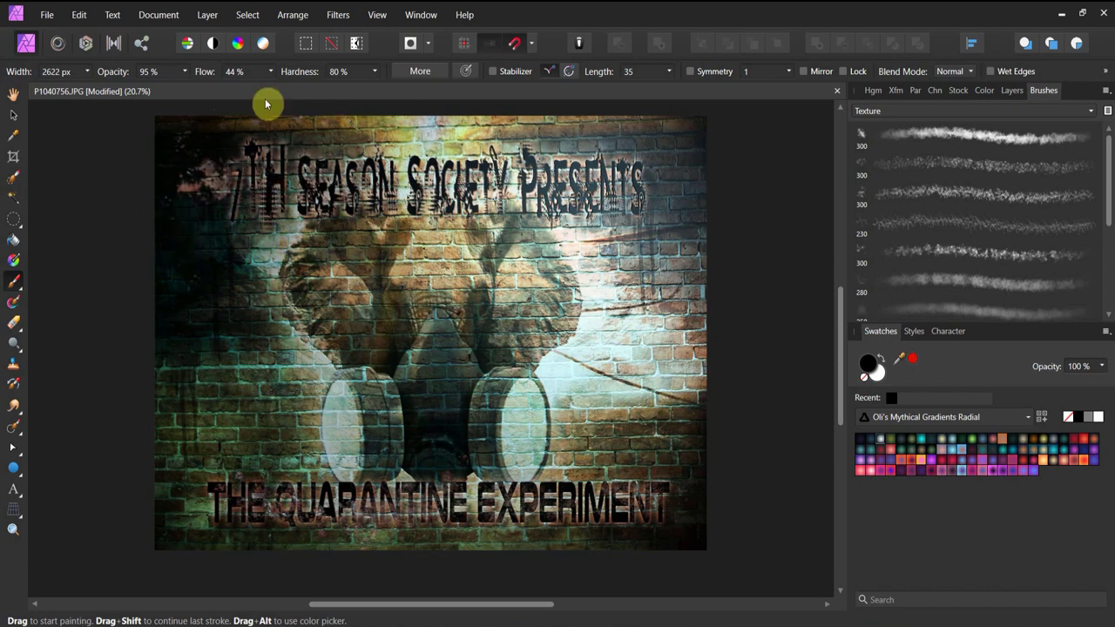
left_click(183, 72)
left_click_drag(186, 84, 114, 92)
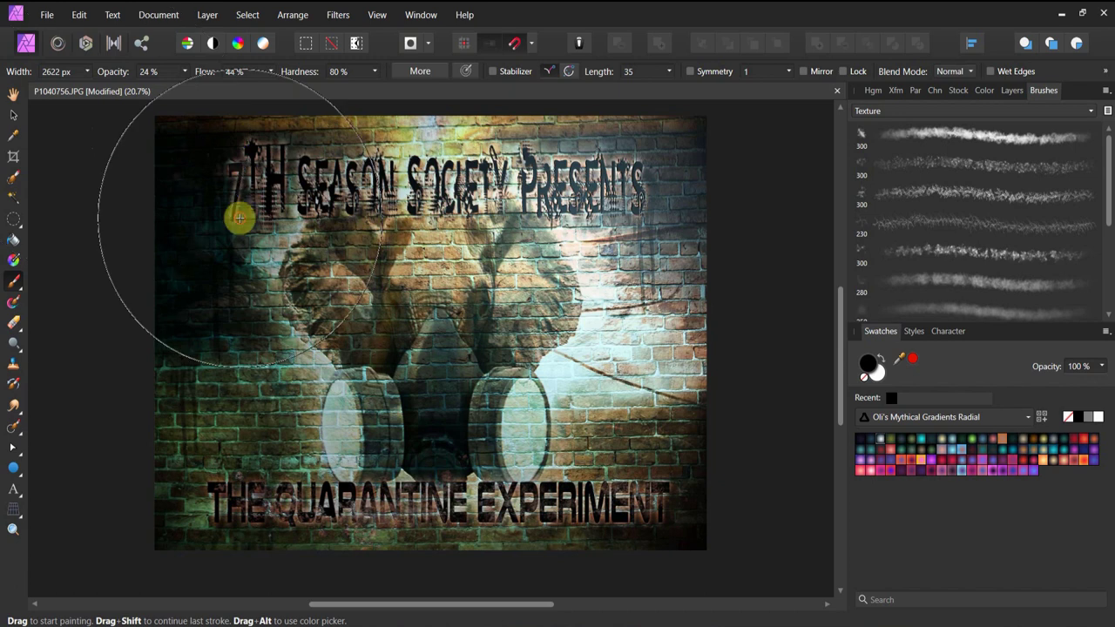
mouse_move(269, 369)
left_mouse_down()
mouse_move(264, 411)
mouse_move(272, 400)
mouse_move(320, 434)
mouse_move(280, 405)
mouse_move(353, 409)
mouse_move(598, 360)
mouse_move(557, 347)
mouse_move(555, 323)
mouse_move(430, 234)
left_mouse_up()
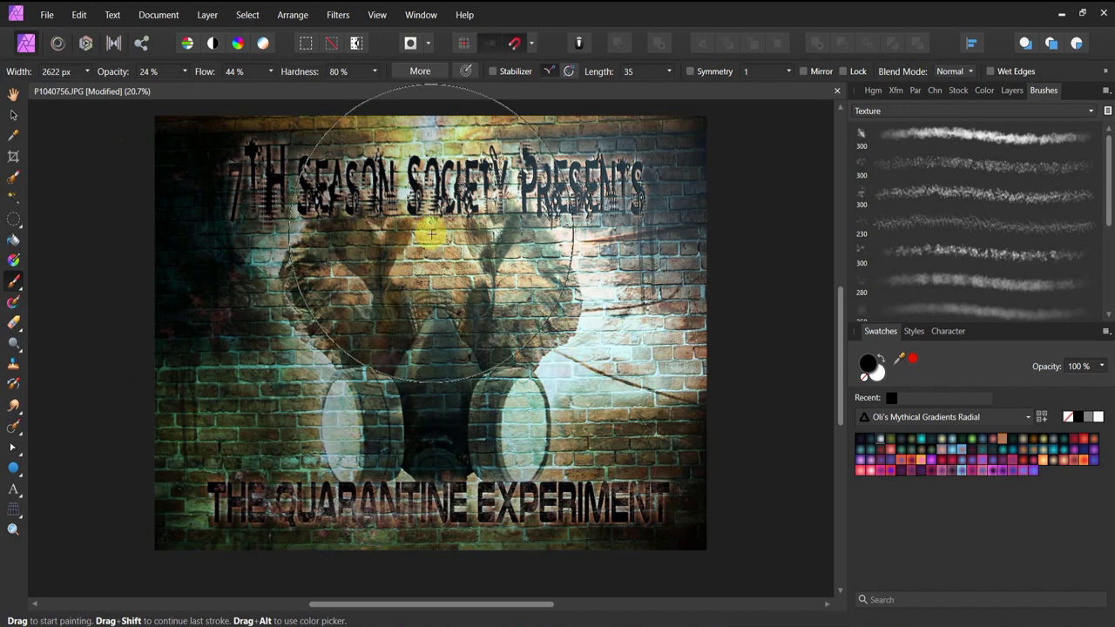
left_click_drag(182, 72, 212, 91)
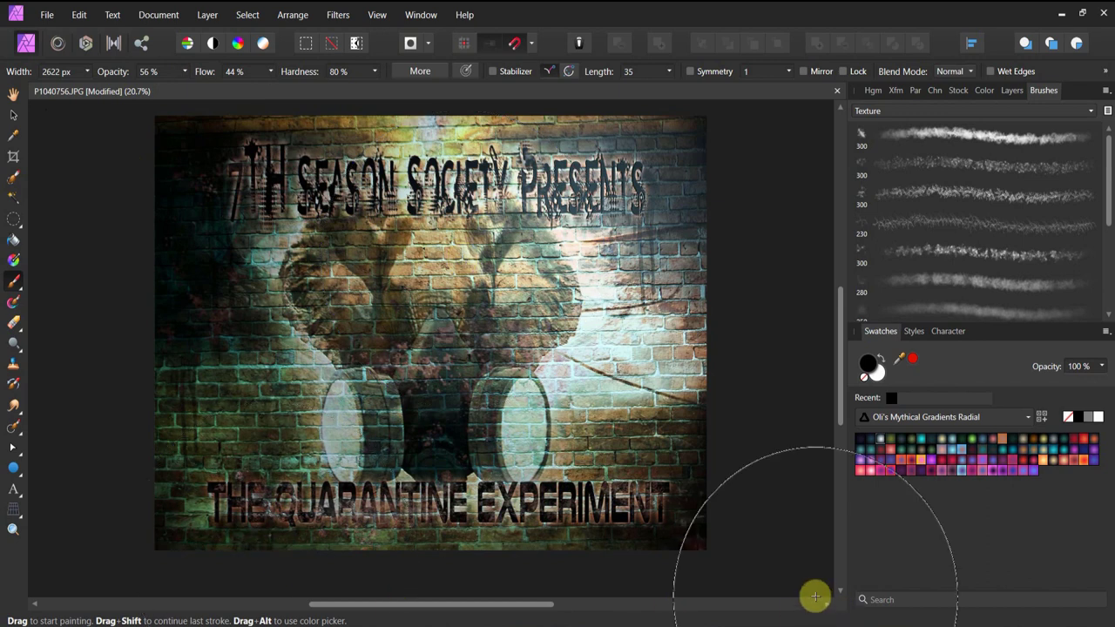
Add a Lens Filter adjustment above the Lighting layer with a warm yellow filter colour.
left_click(1006, 92)
left_click(855, 177)
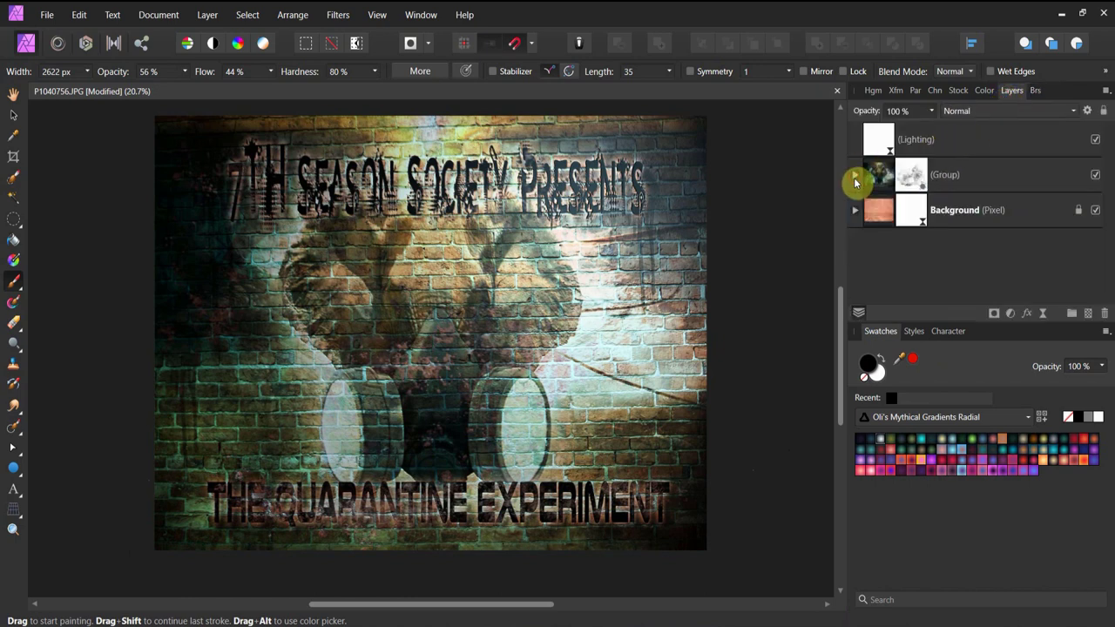
left_click(880, 144)
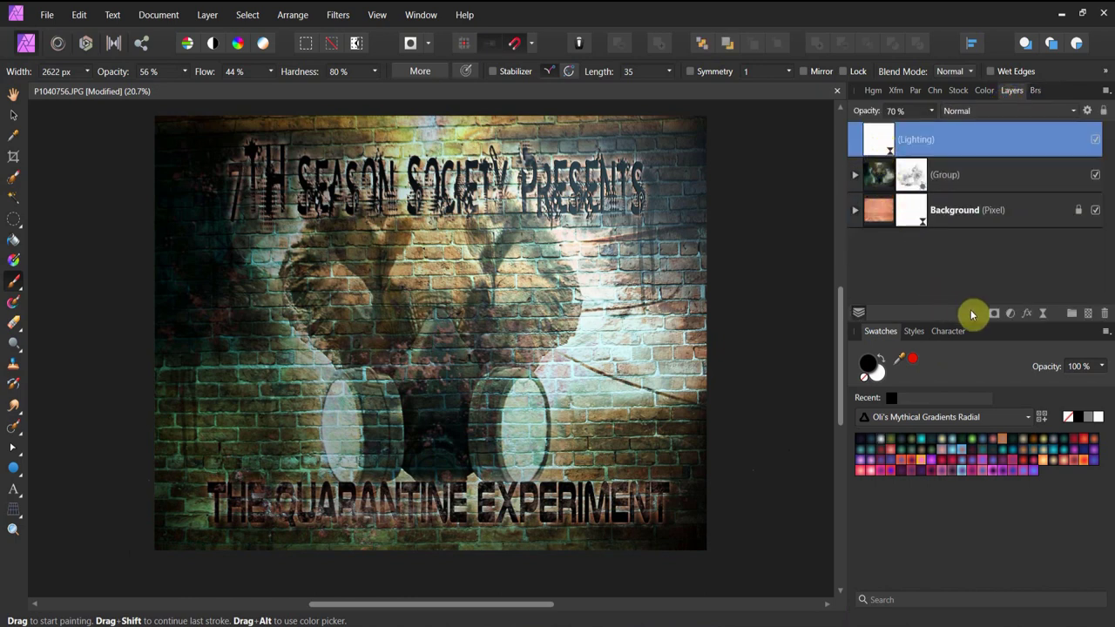
left_click(1010, 314)
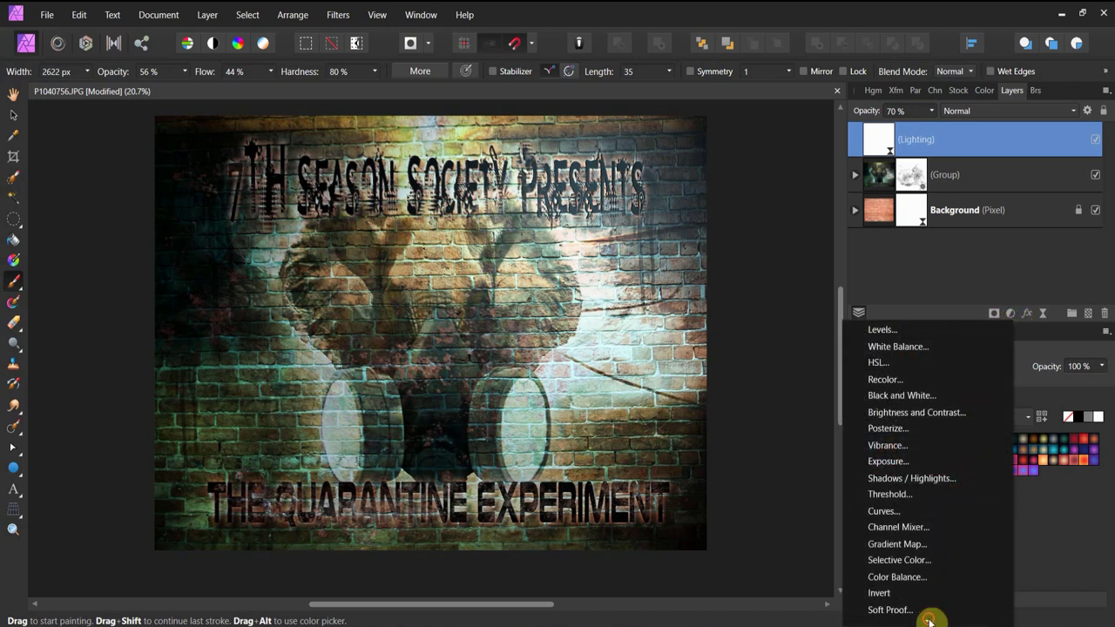
mouse_move(929, 620)
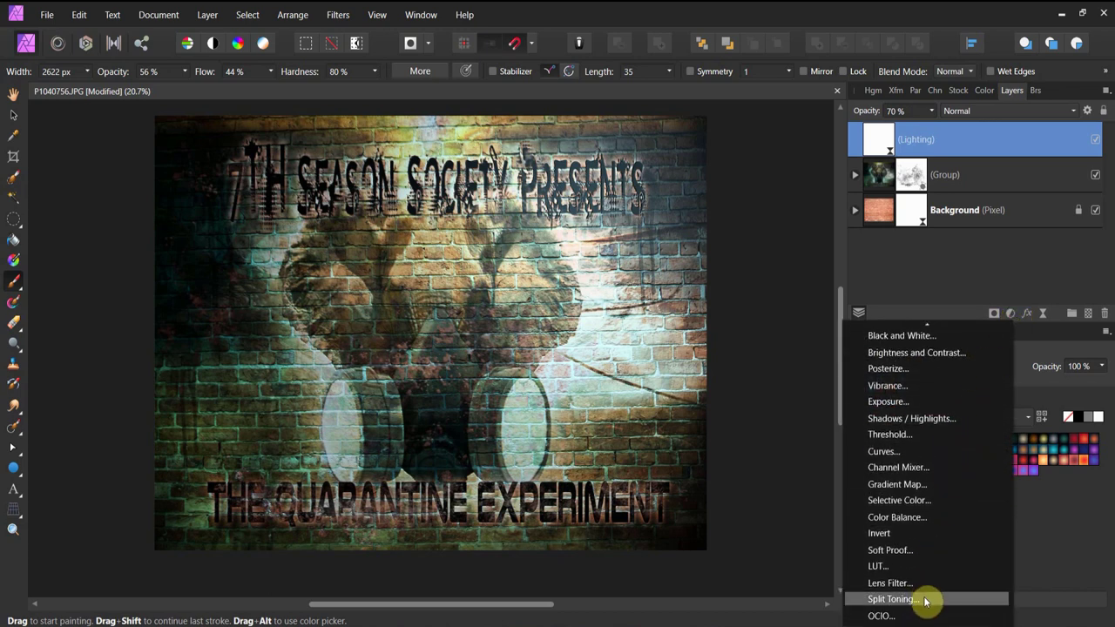
left_click(926, 582)
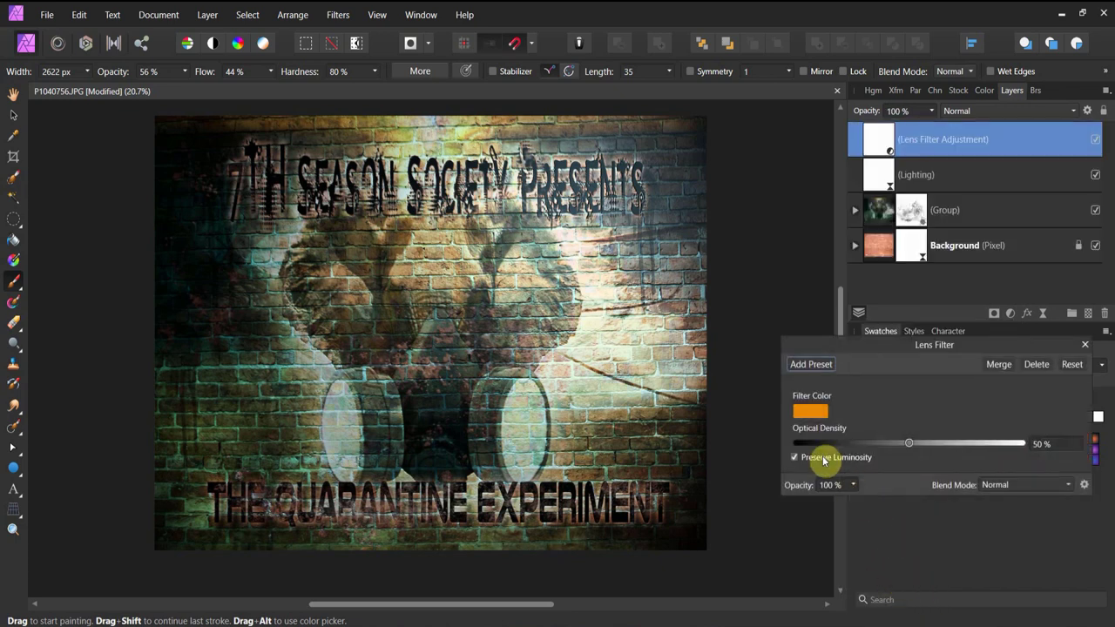
left_click(810, 412)
left_click(768, 484)
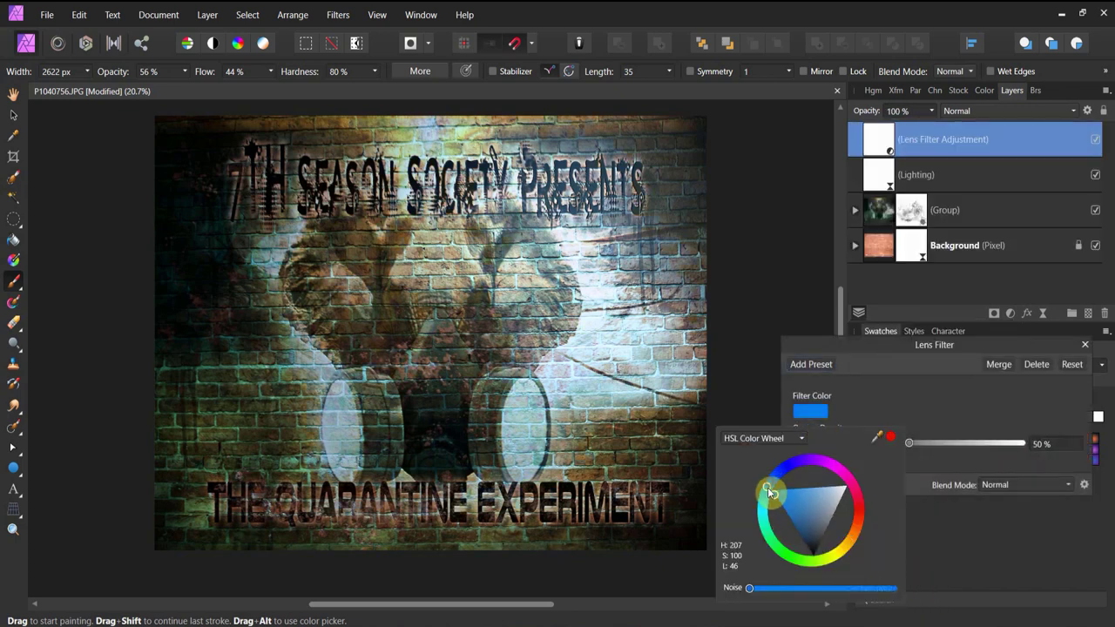
left_click_drag(767, 487, 795, 532)
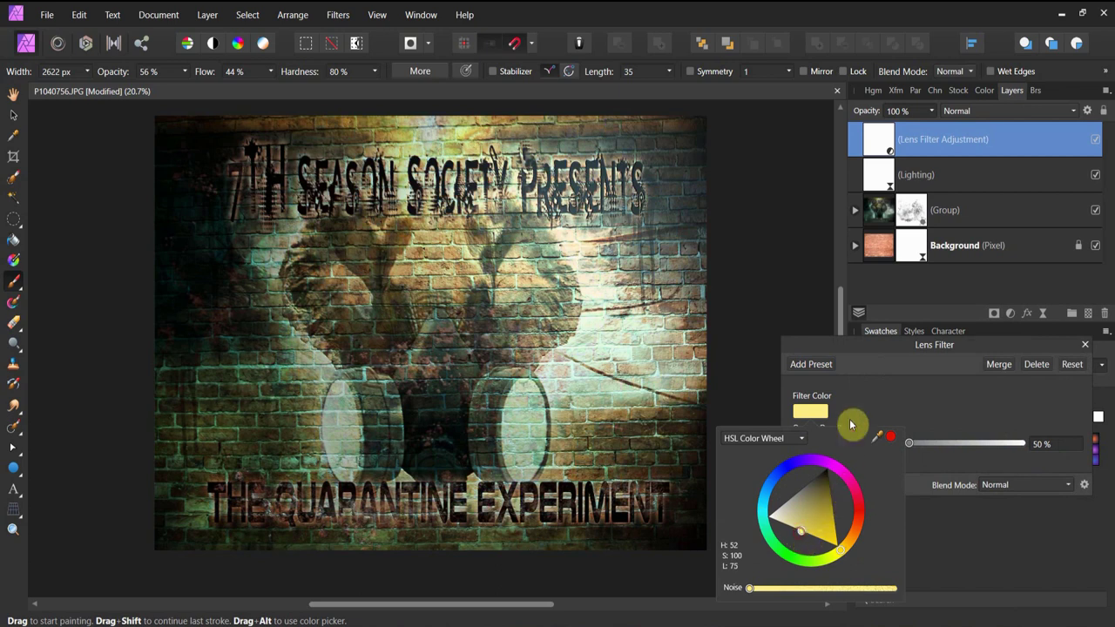
left_click(1087, 341)
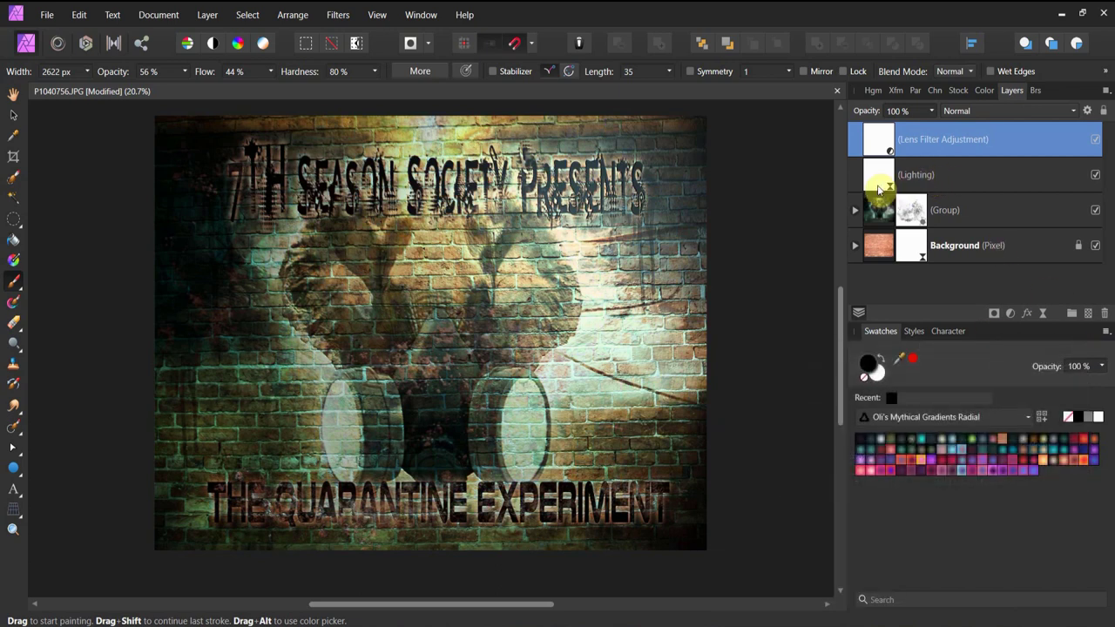
Trim the light distance to 25% and raise the Lighting layer opacity to 81%.
double_click(880, 175)
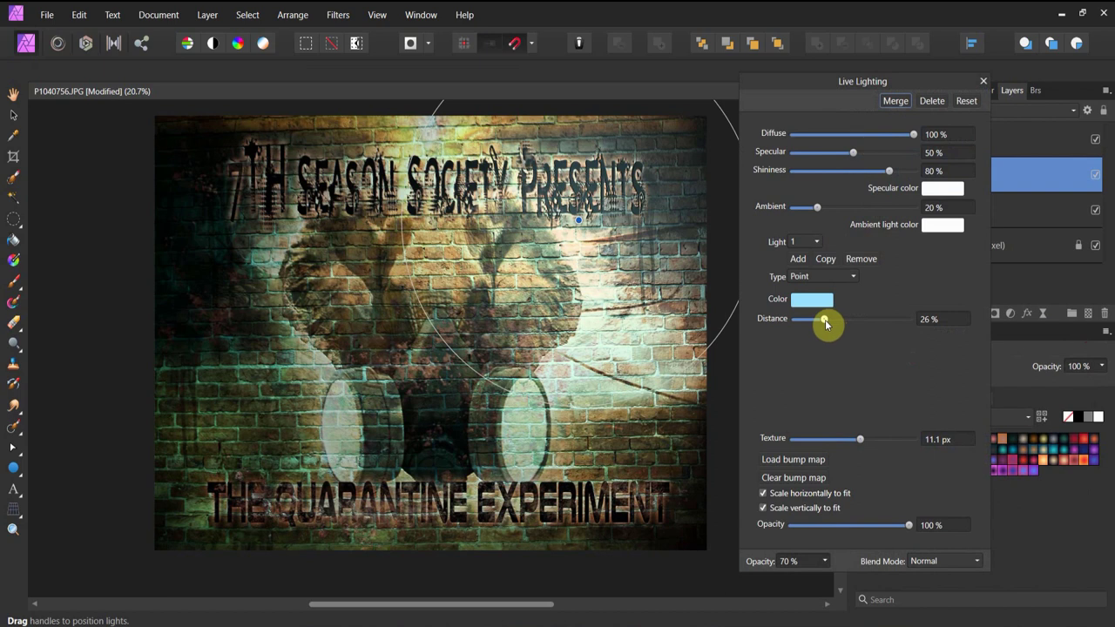
left_click_drag(825, 324, 823, 321)
left_click(983, 81)
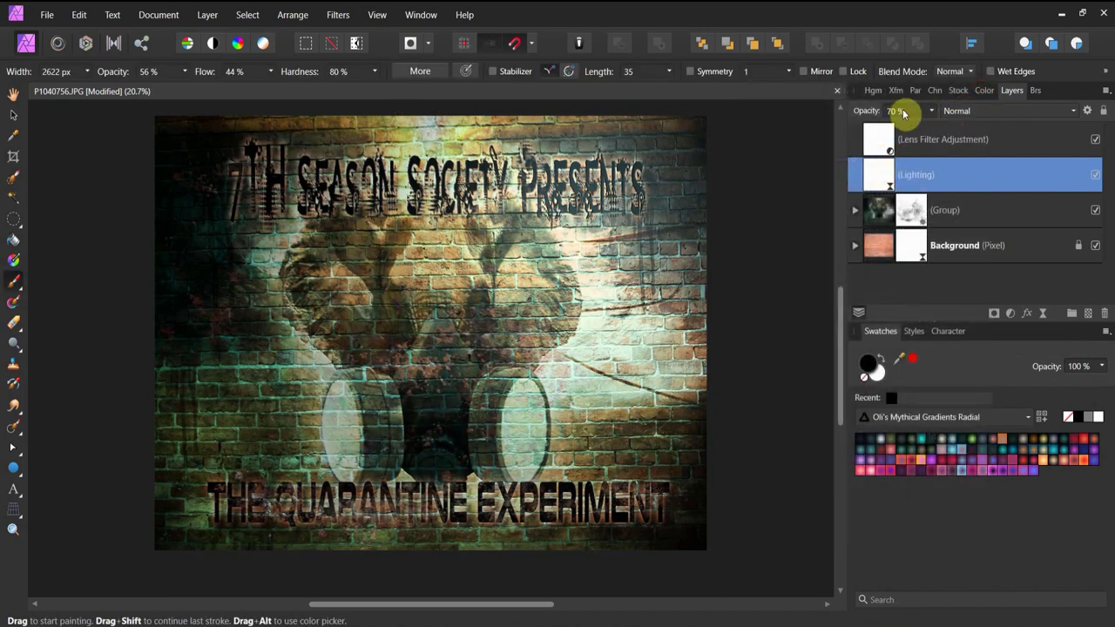
left_click(931, 115)
mouse_move(936, 124)
left_mouse_down()
mouse_move(958, 130)
mouse_move(946, 137)
left_mouse_up()
left_click(14, 115)
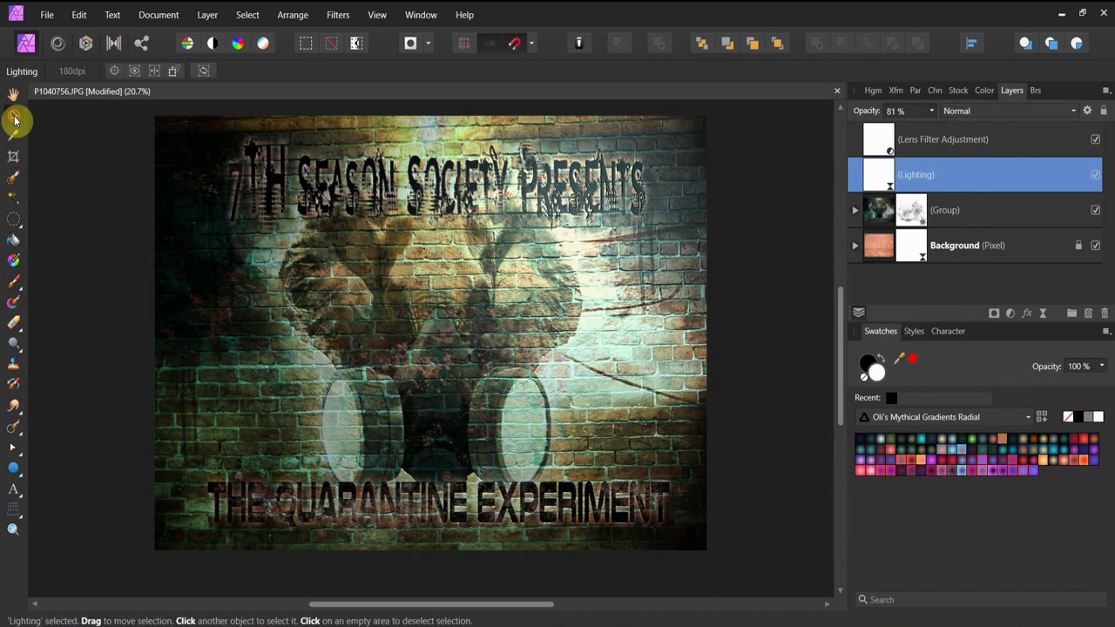
left_click(47, 141)
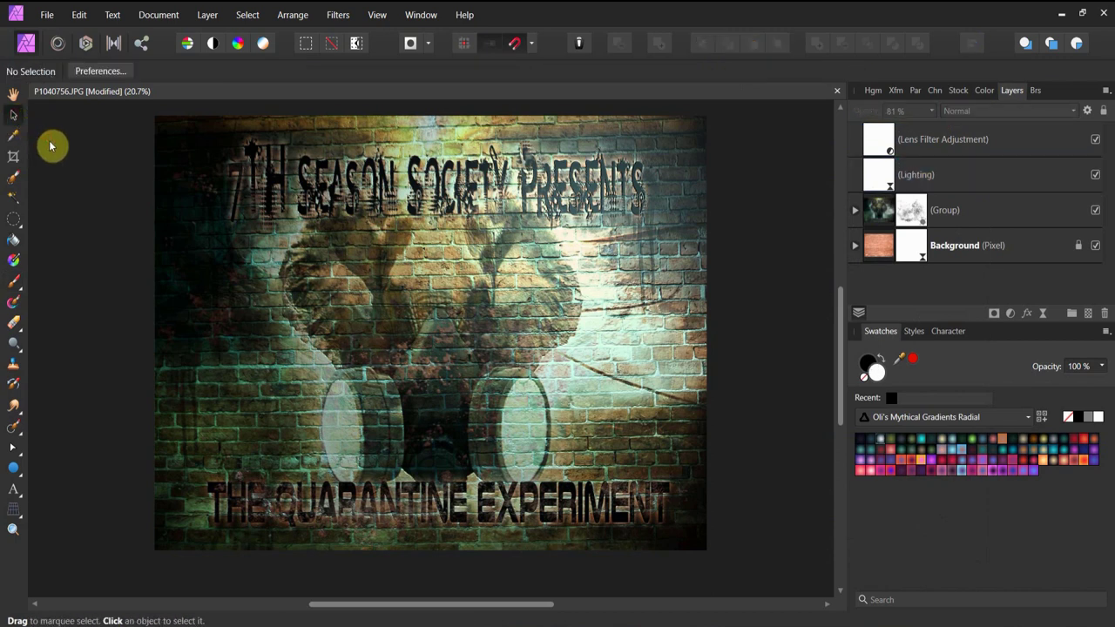